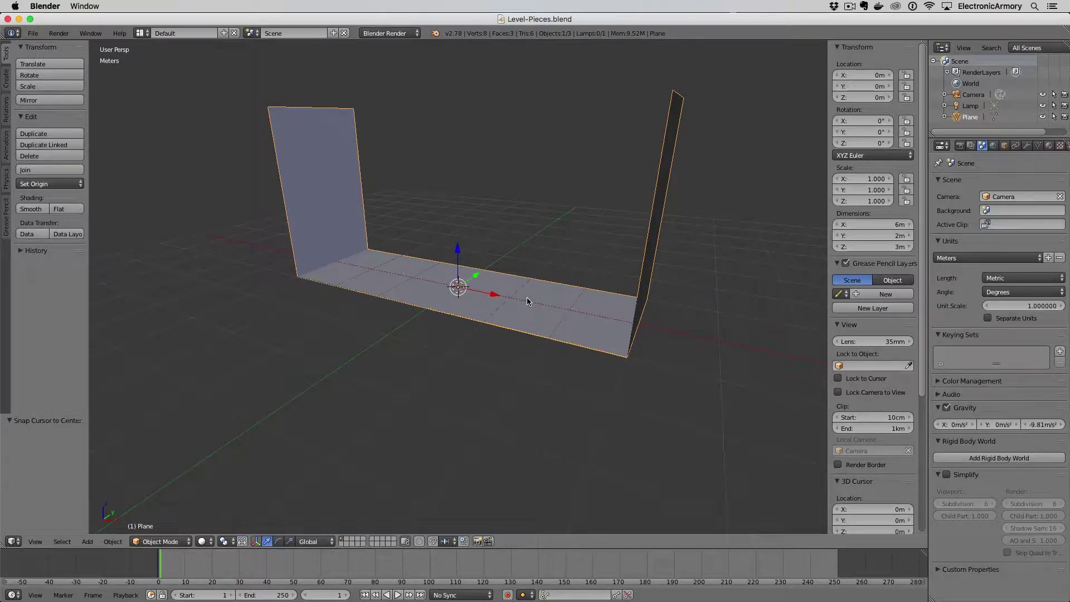
- Enter Edit Mode and try selecting the left wall's corner vertices and edges
key("Tab")
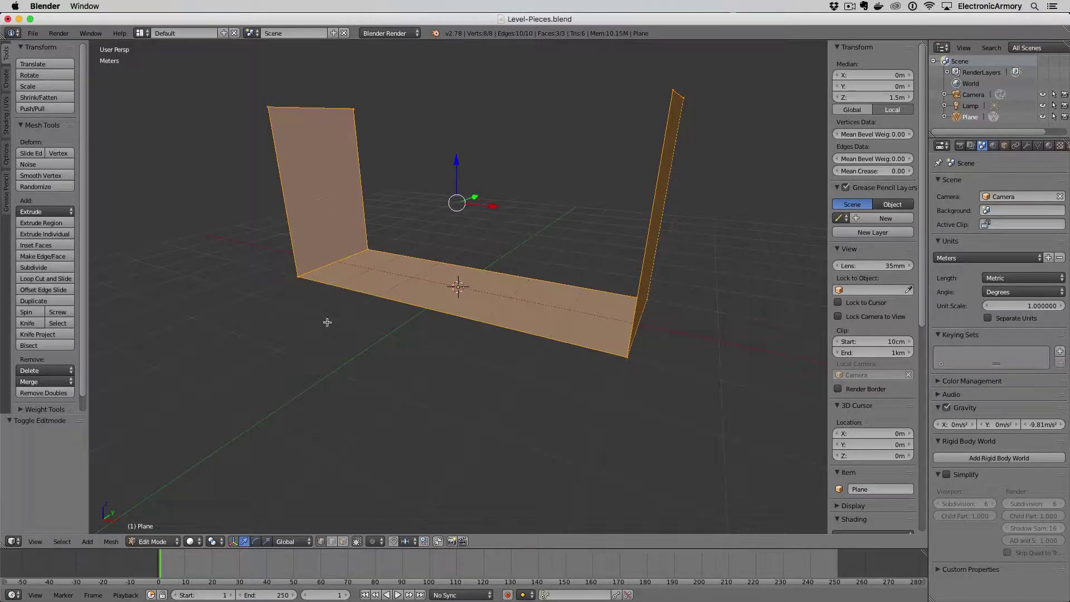
left_click(344, 543)
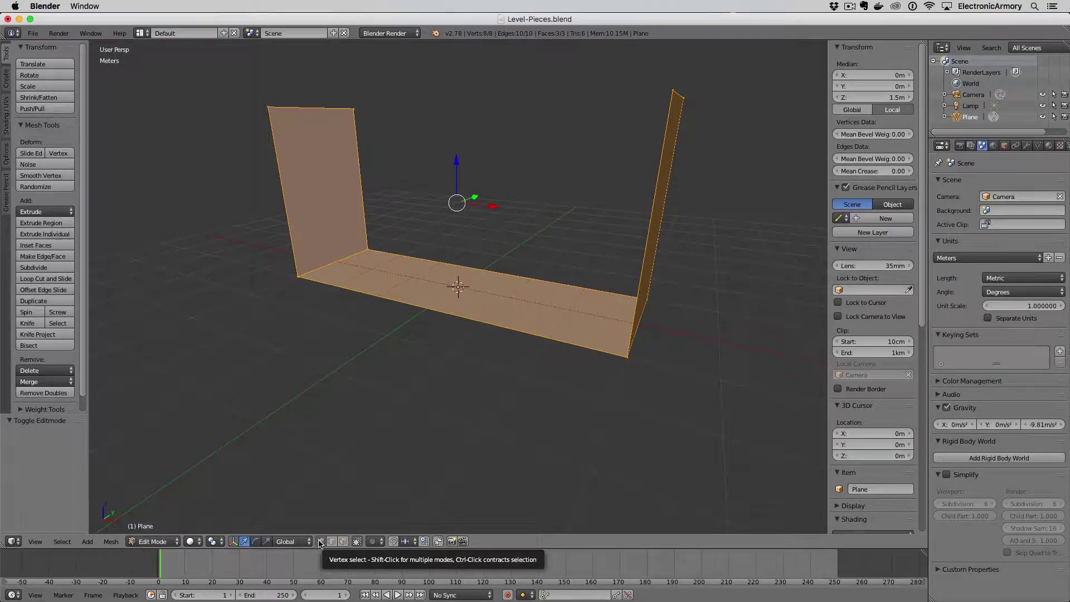
right_click(268, 107)
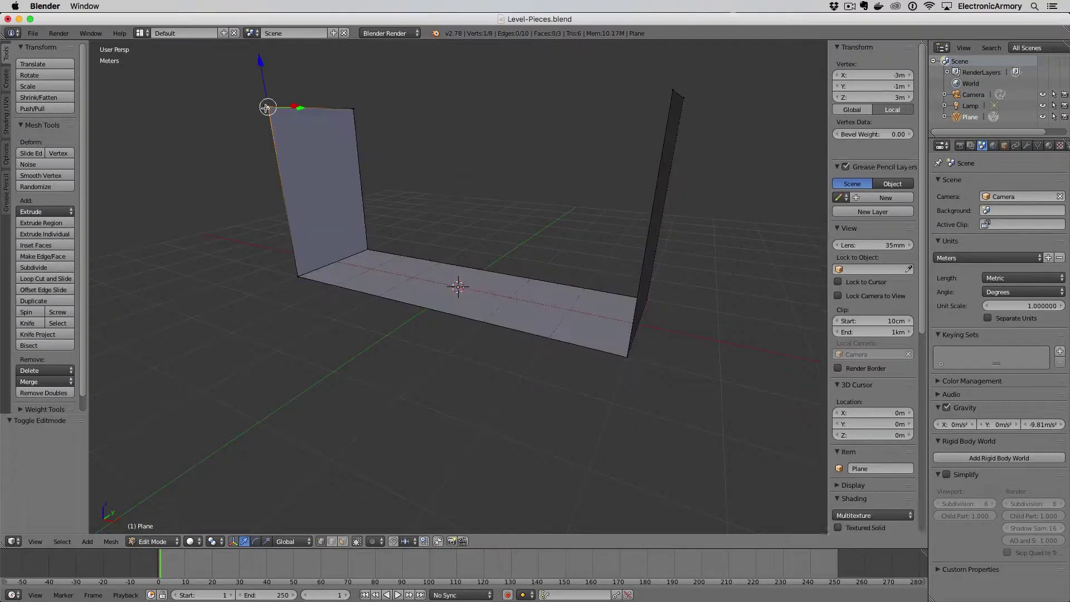
right_click(349, 107)
right_click(268, 108)
right_click(297, 276)
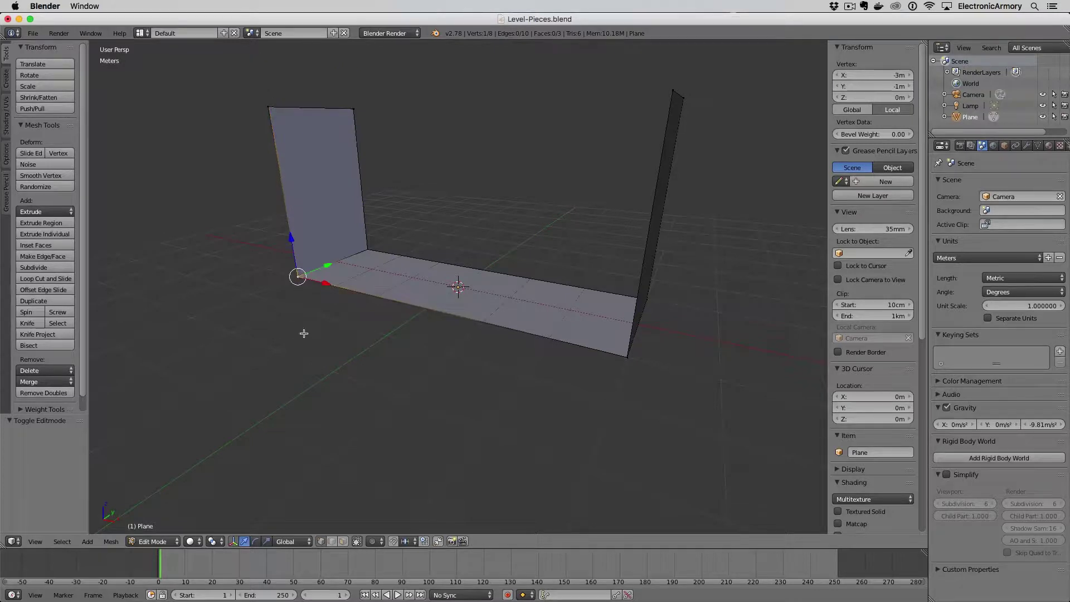
left_click(332, 542)
right_click(290, 234)
right_click(358, 214)
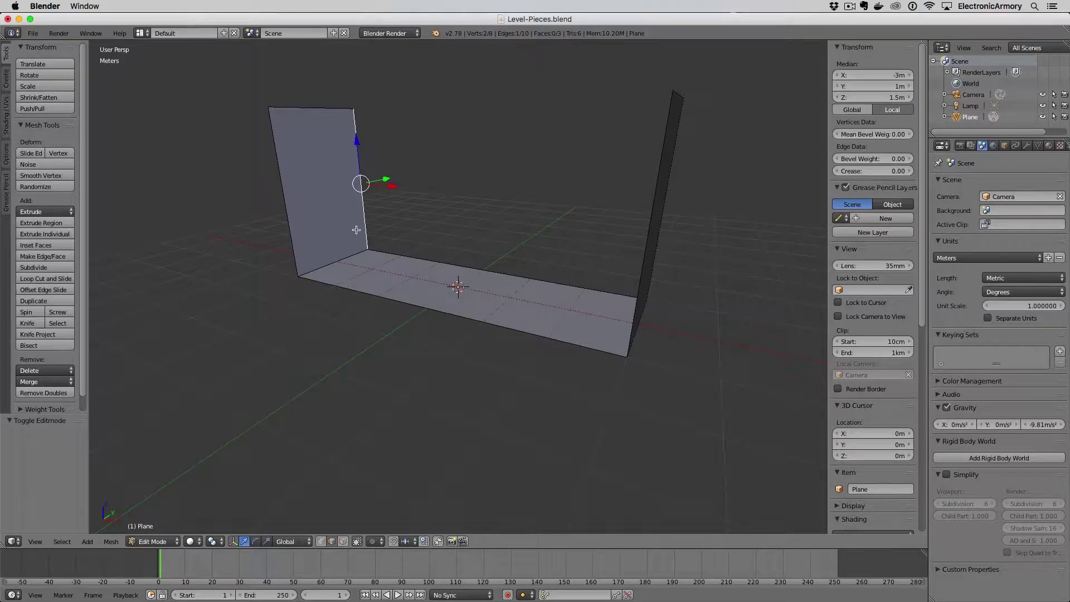
- In face select mode, select the left and right wall faces, leaving the floor out
left_click(343, 542)
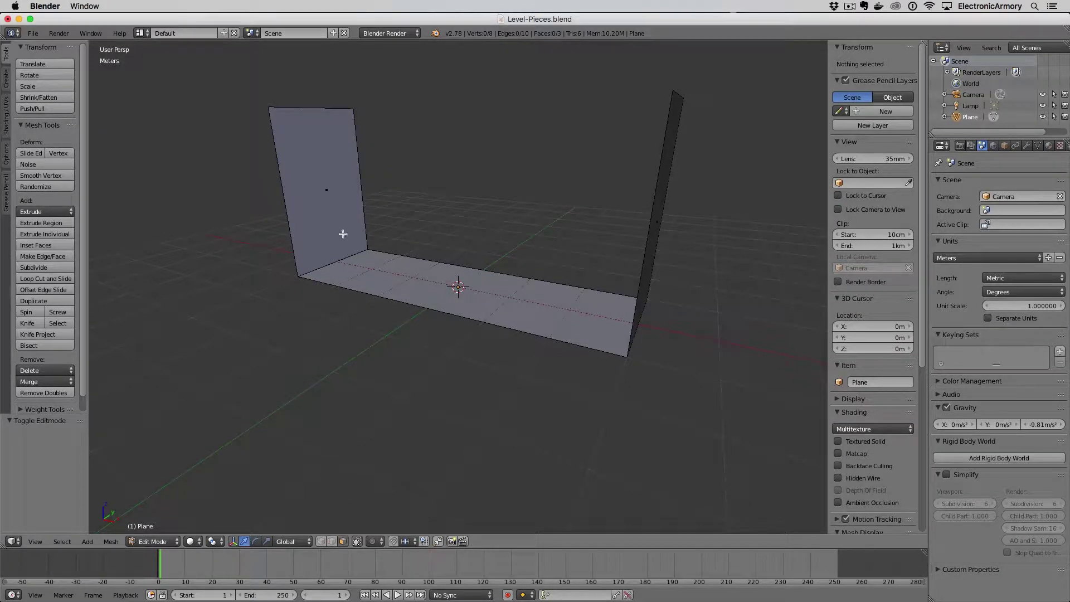
right_click(326, 191)
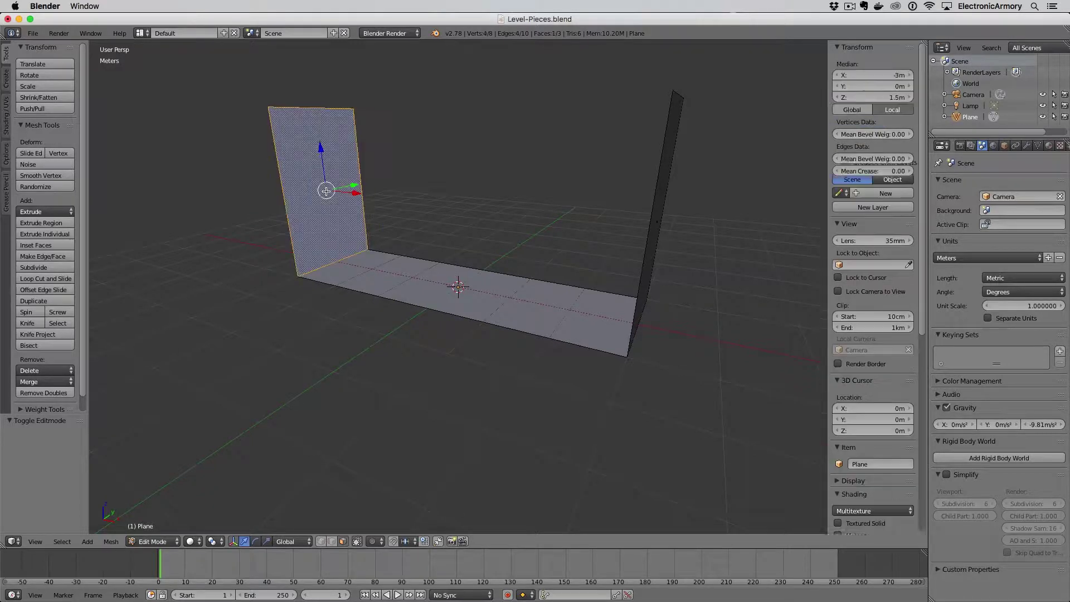
middle_click_drag(415, 201, 494, 206)
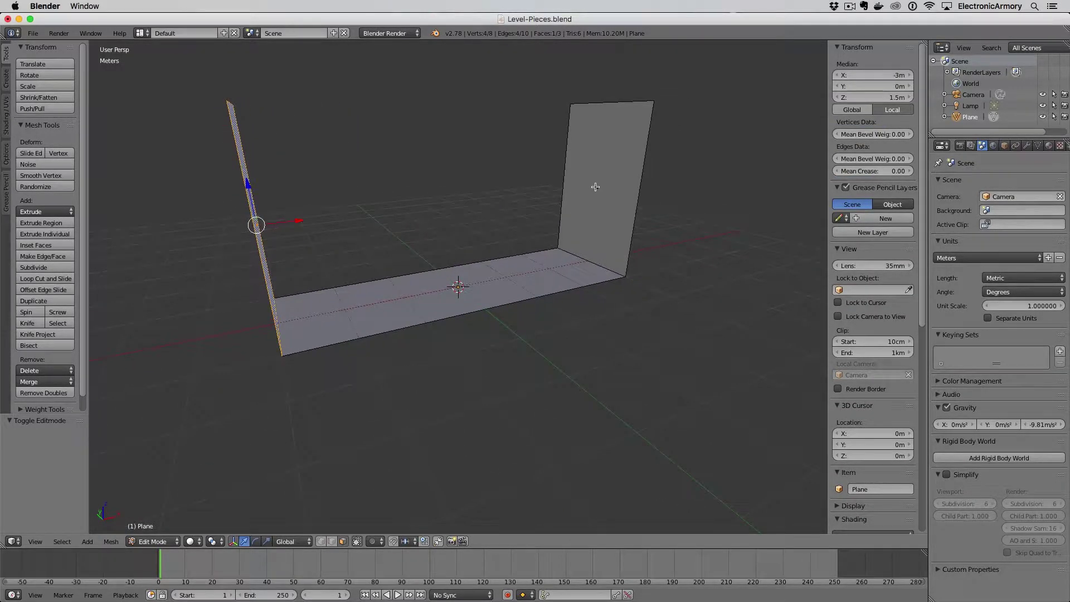
right_click(595, 188)
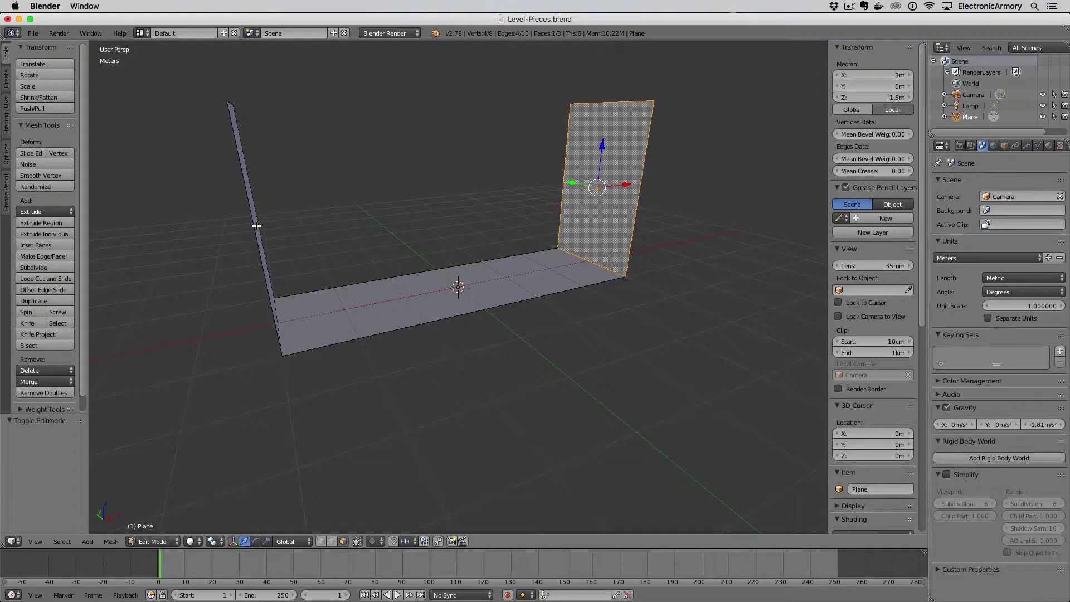
right_click(255, 225, "shift")
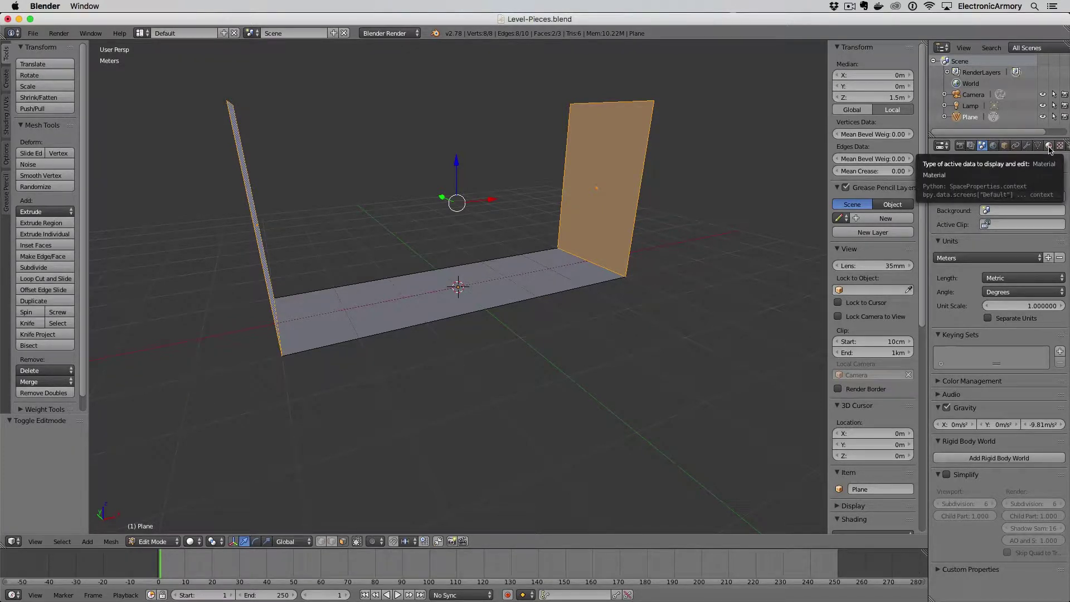
- Create a new material on the Plane and rename it from Material.001 to Wall
left_click(1050, 148)
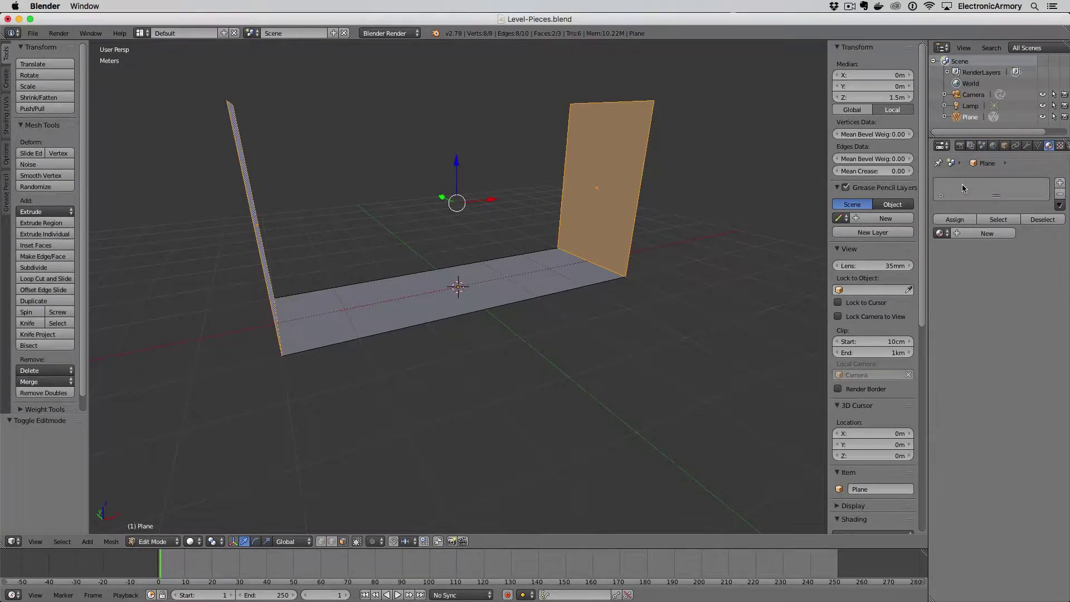
left_click(970, 234)
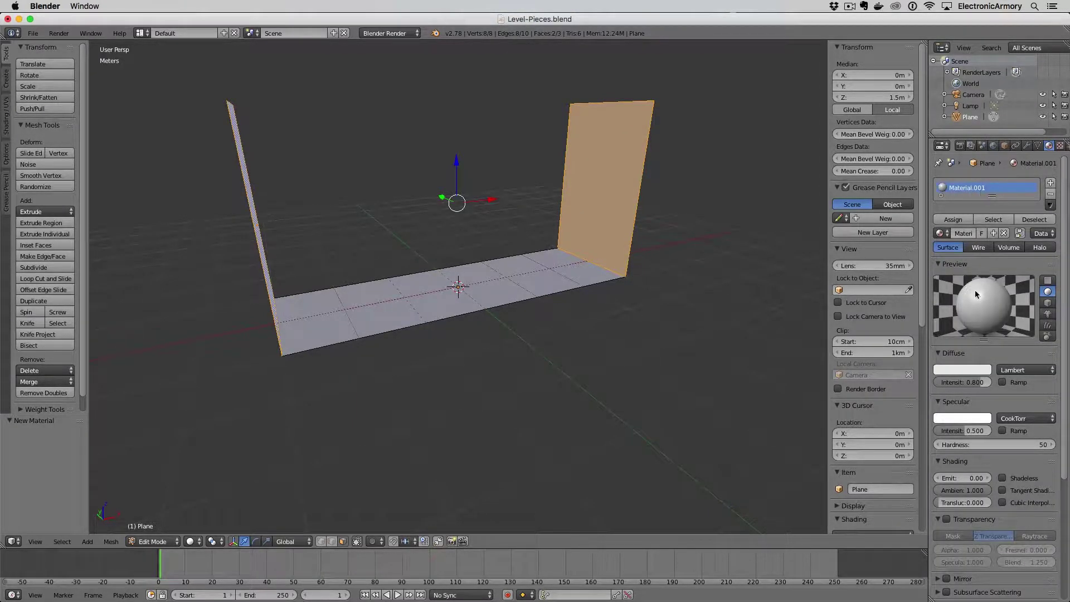
double_click(976, 187)
type("Wall")
key("Return")
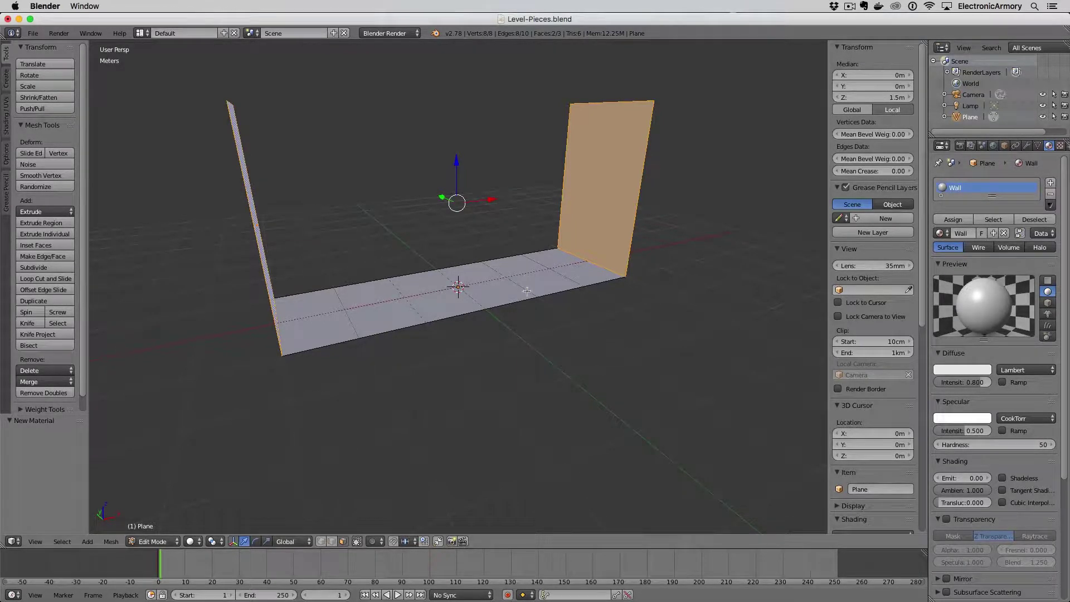
- Select the floor face and add a second material slot with a new material named Floor
right_click(457, 285)
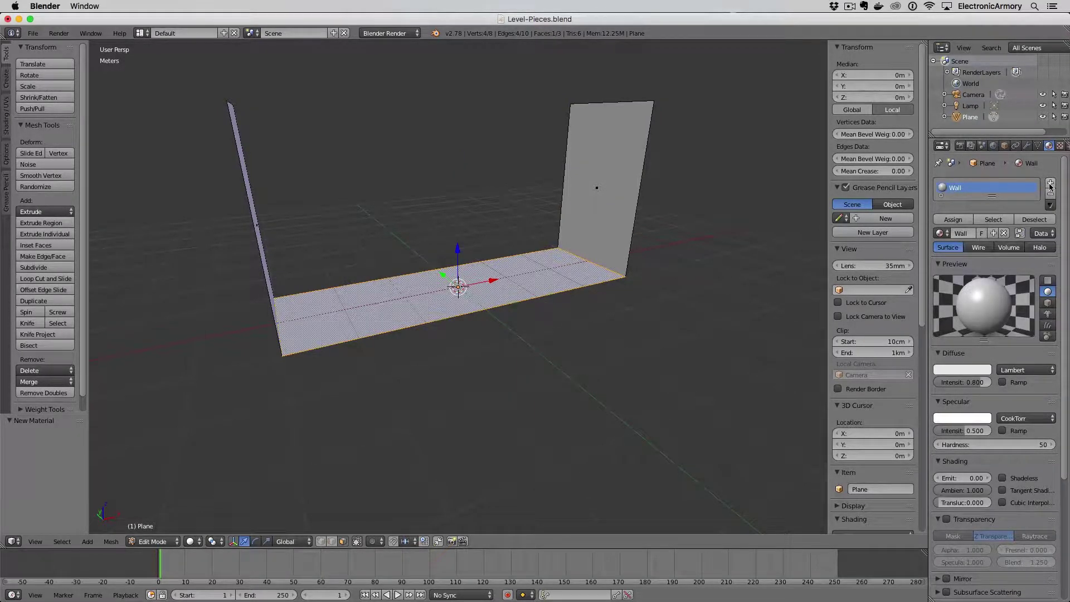
left_click_drag(991, 195, 991, 217)
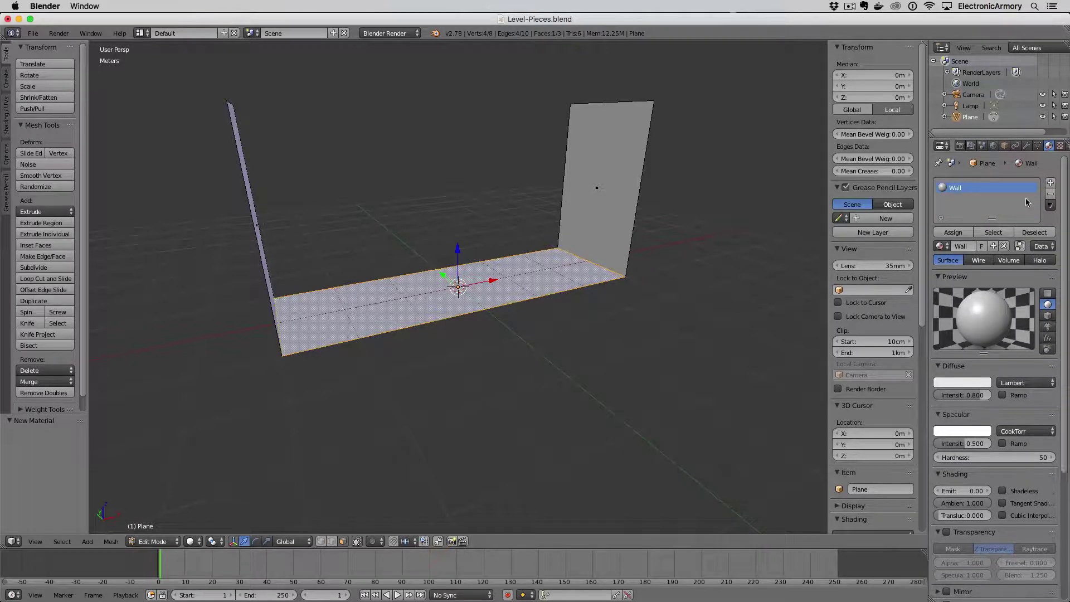
left_click(1051, 185)
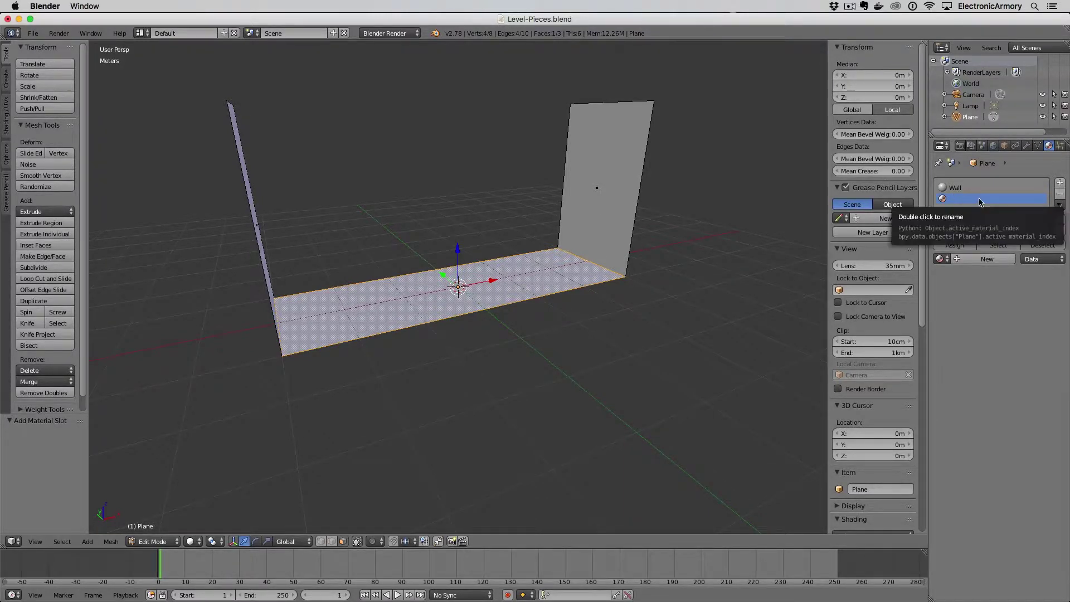
left_click(962, 262)
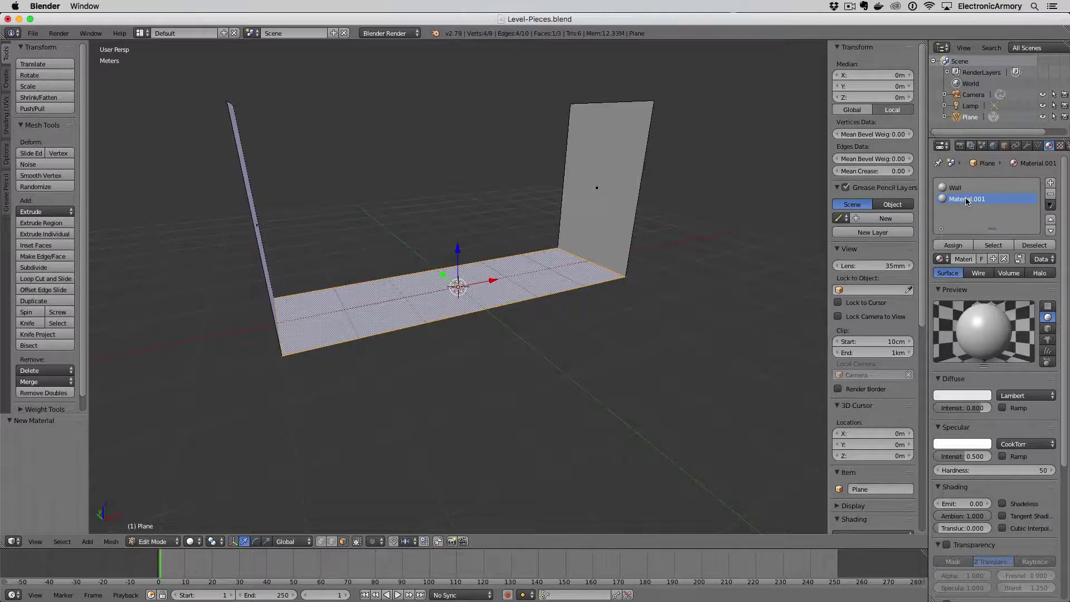
double_click(965, 198)
type("Floor")
key("Return")
- Assign the Floor material to the floor face and save over the existing file
right_click(604, 189)
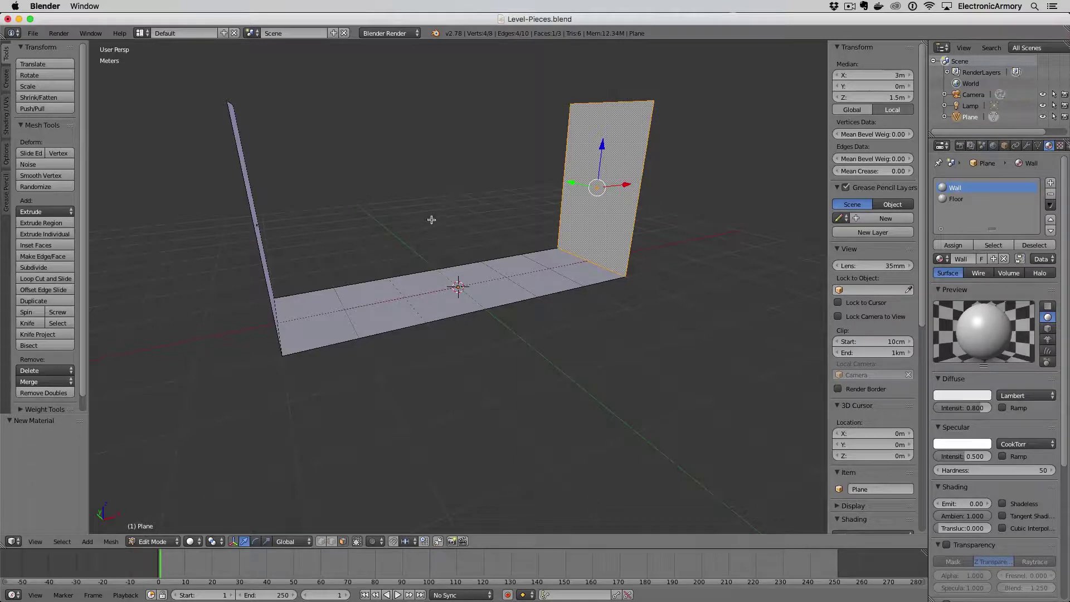
right_click(445, 289)
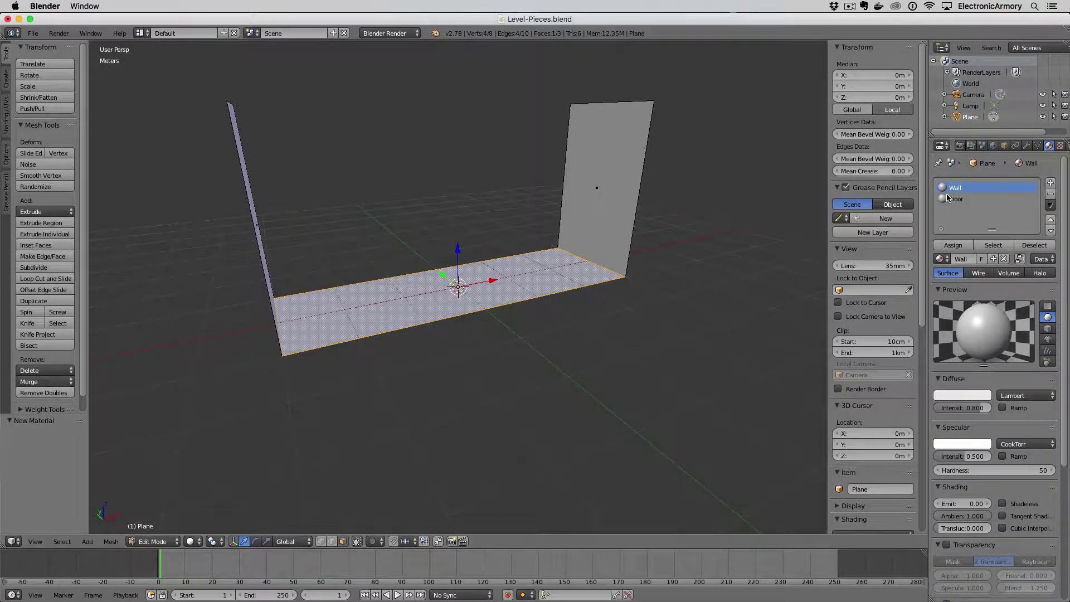
left_click(955, 200)
left_click(954, 247)
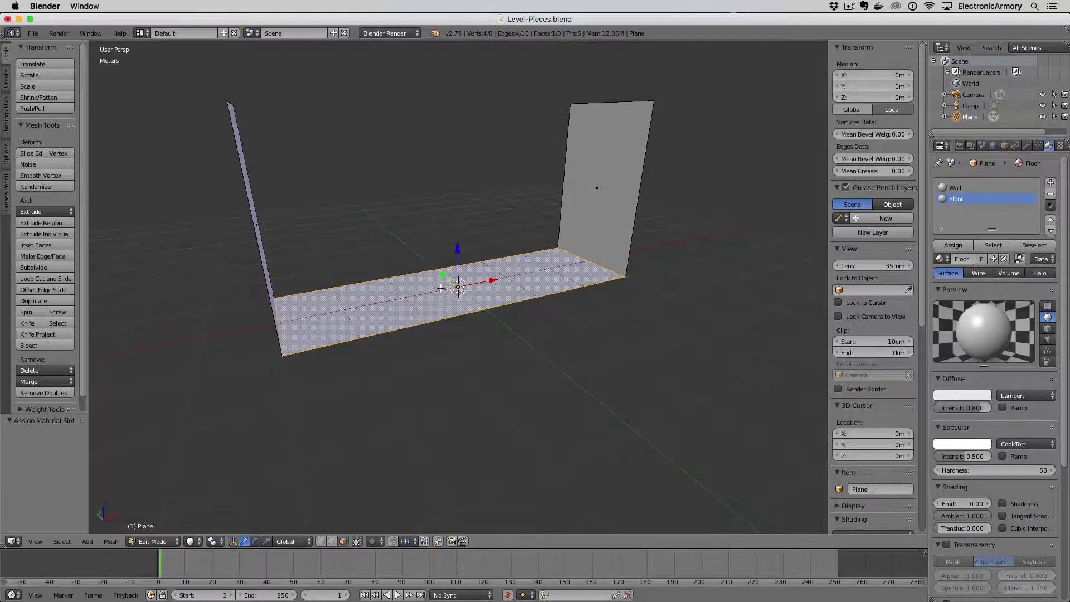
key("ctrl+s")
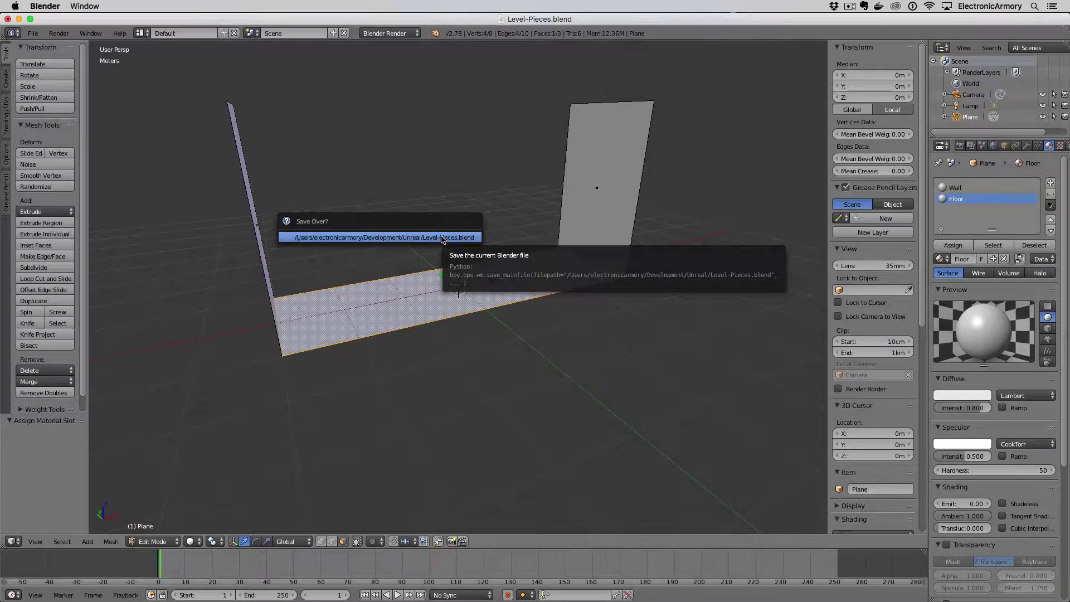
left_click(442, 239)
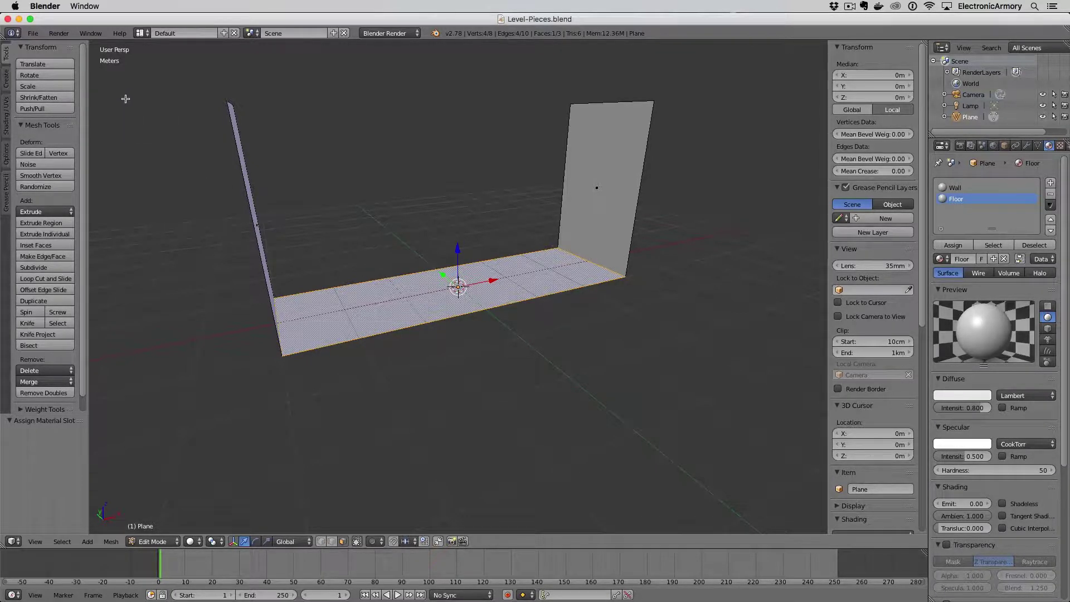
- Check which material the right wall, left wall and floor faces each use
left_click(954, 189)
right_click(601, 189)
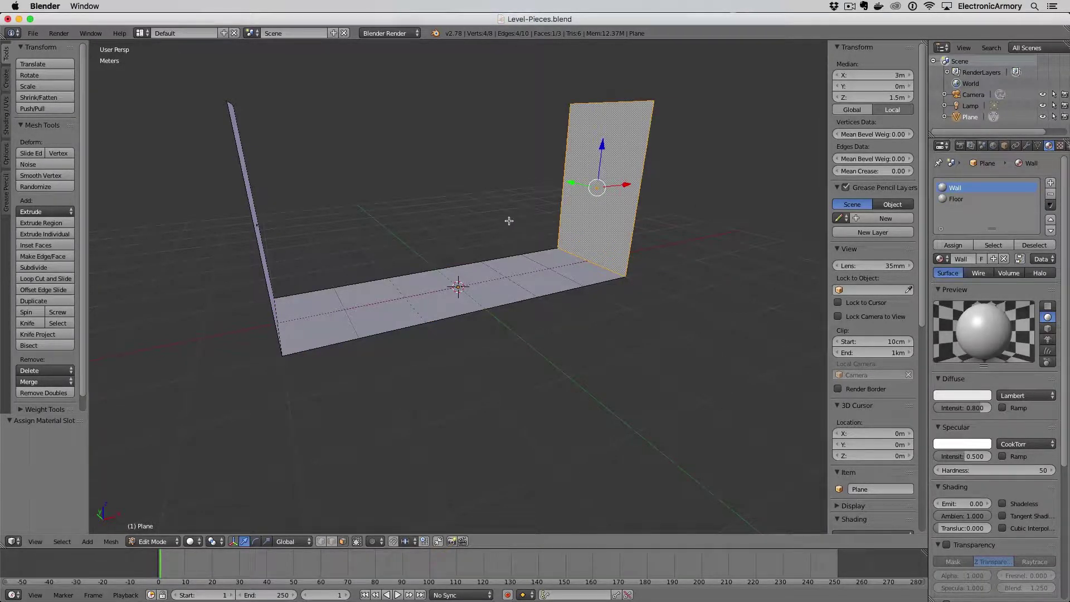
middle_click_drag(509, 220, 276, 203)
right_click(277, 204)
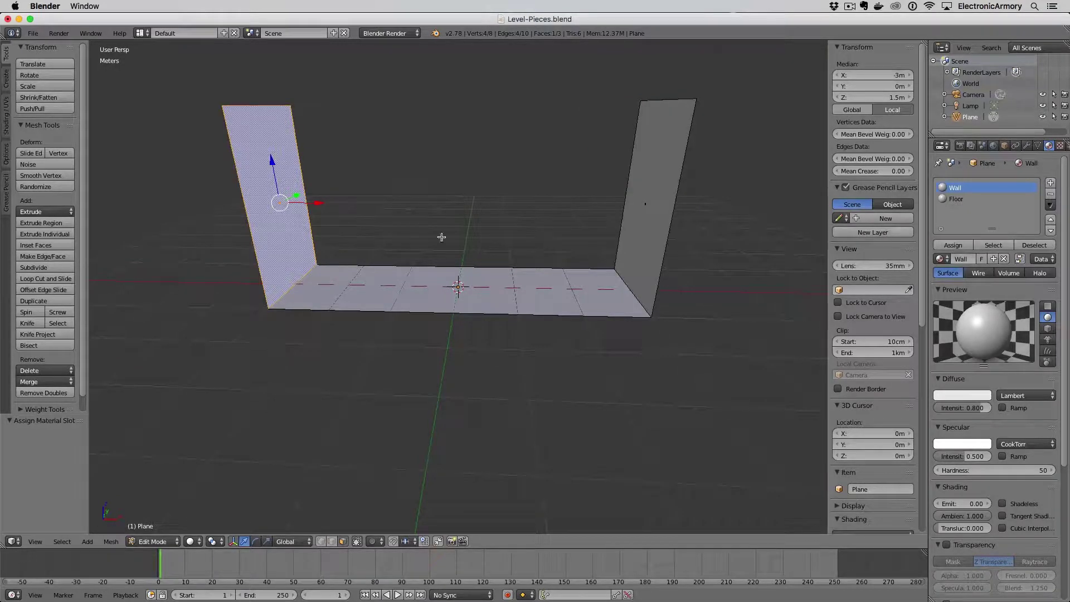
right_click(474, 294)
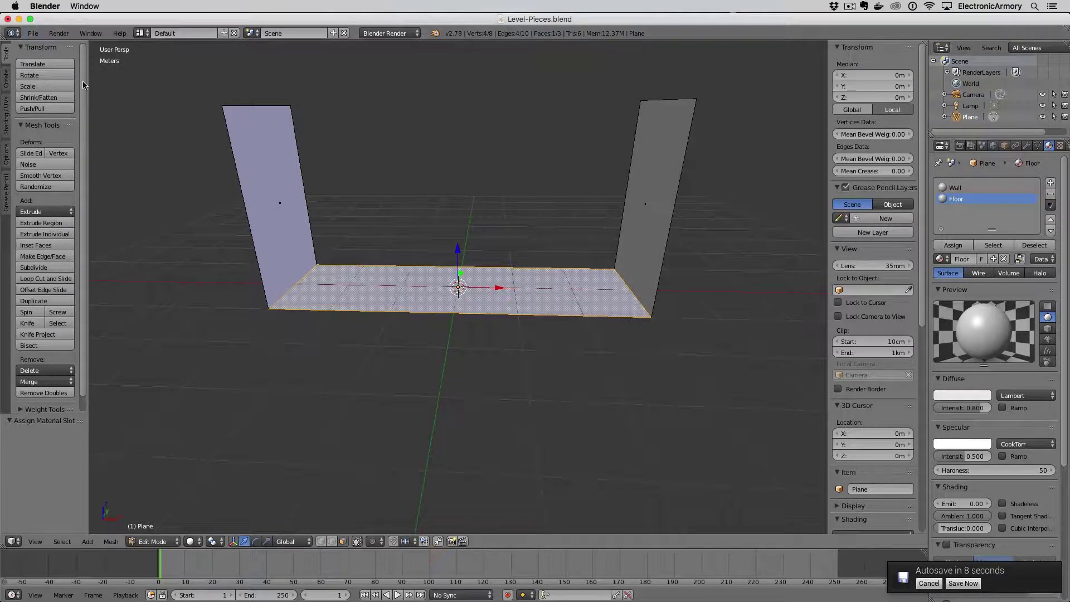
- Export the mesh as Level-Straight.fbx using the Unreal Export Settings operator preset
left_click(34, 33)
mouse_move(51, 245)
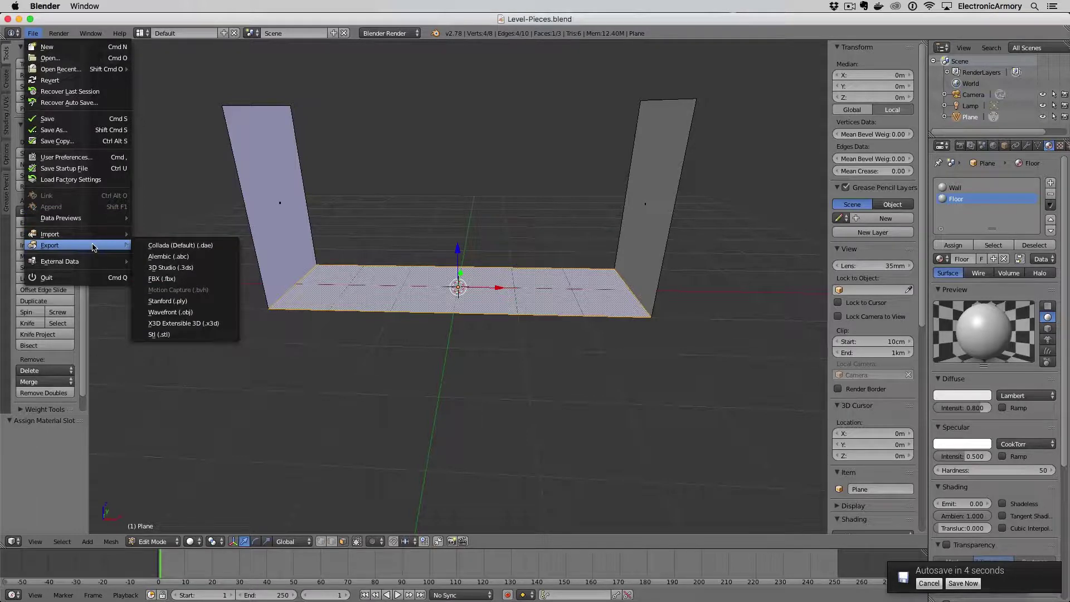
left_click(175, 277)
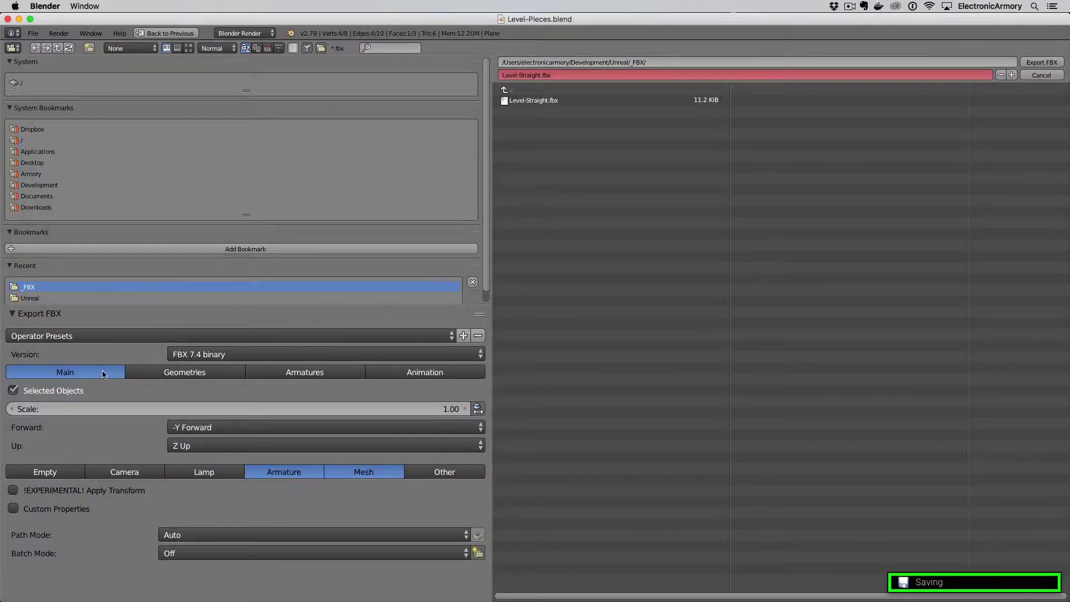
left_click(63, 335)
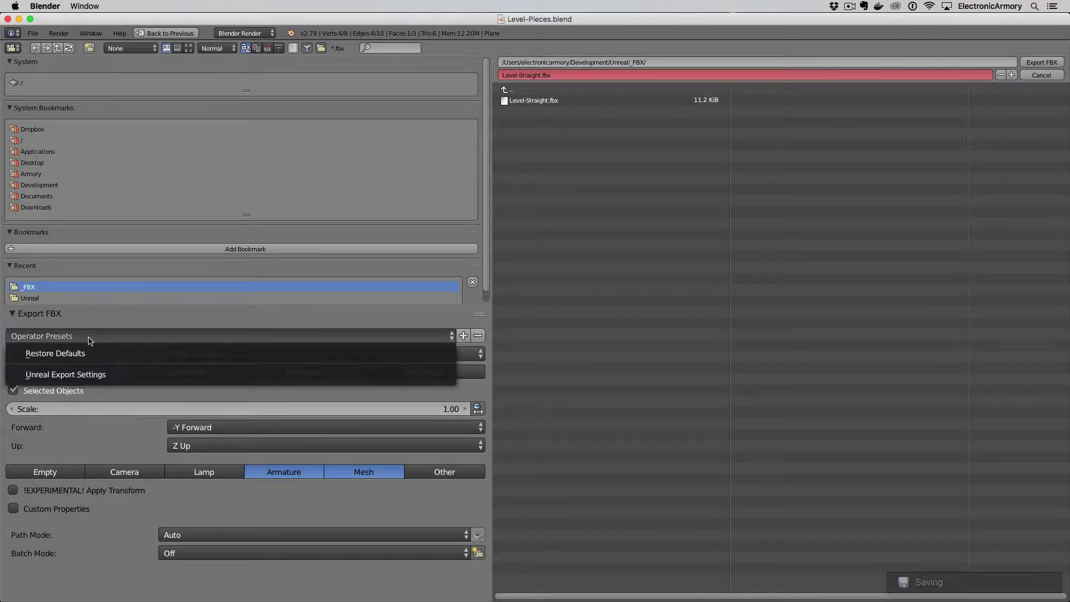
left_click(100, 378)
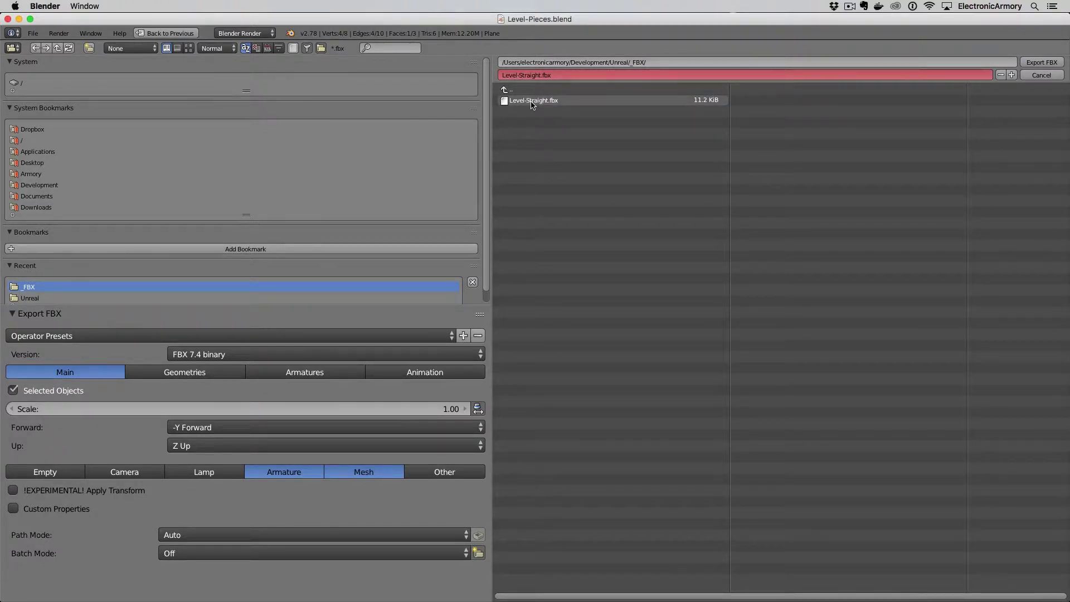
left_click(1034, 66)
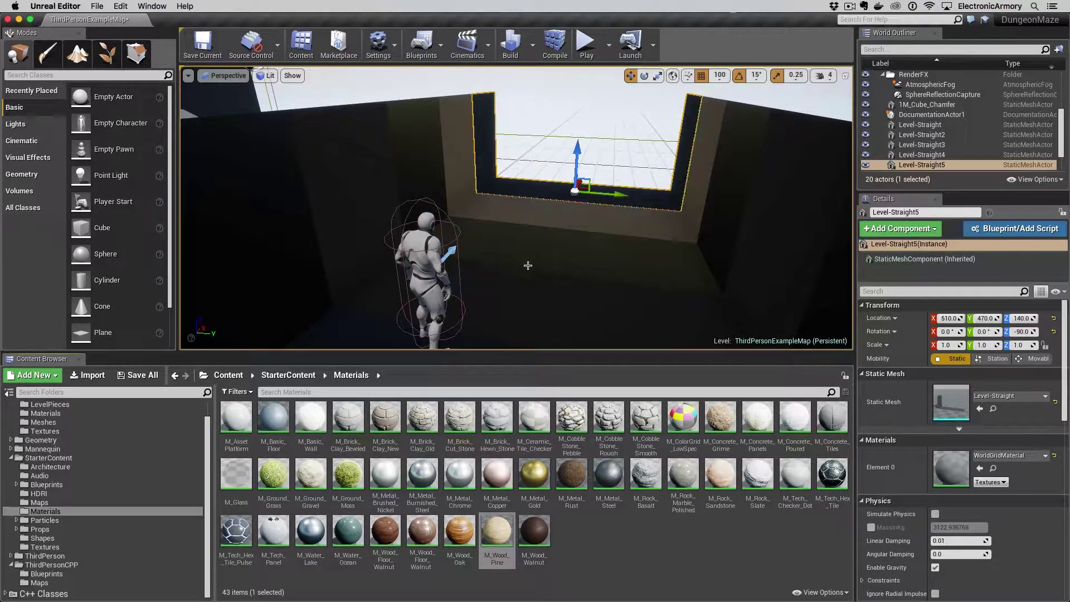
scroll(87, 431, "up", 1)
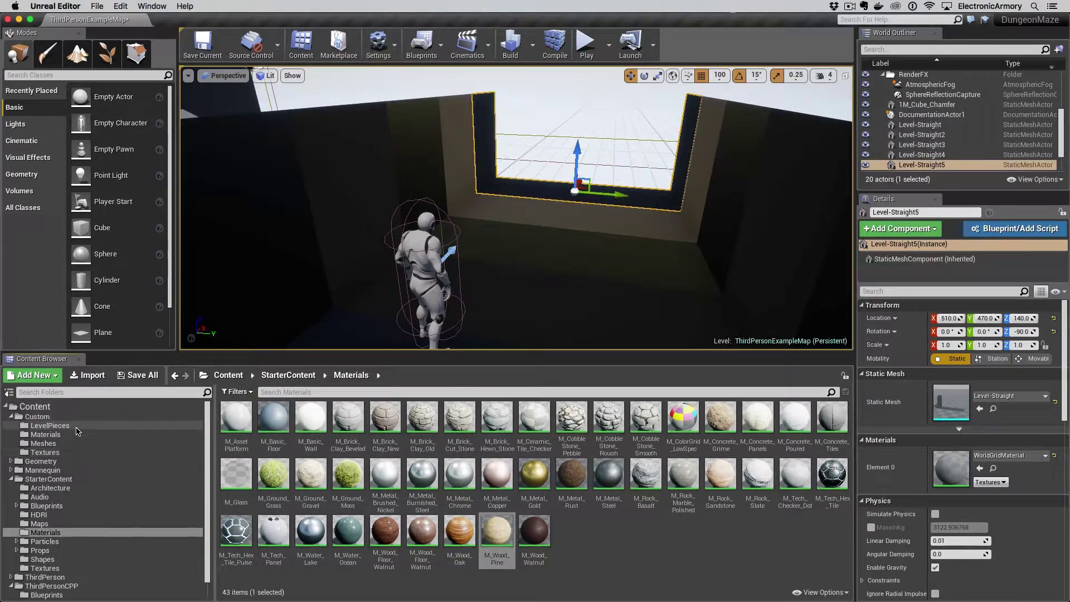
- Show the Level-Straight asset in the Content Browser's Custom > LevelPieces folder
left_click(38, 416)
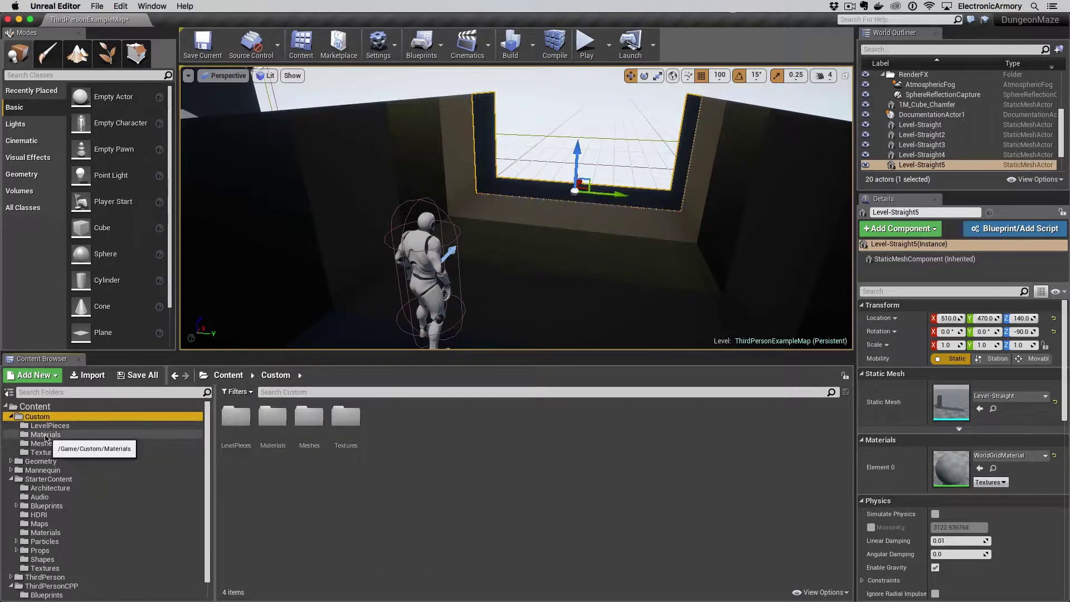
left_click(47, 427)
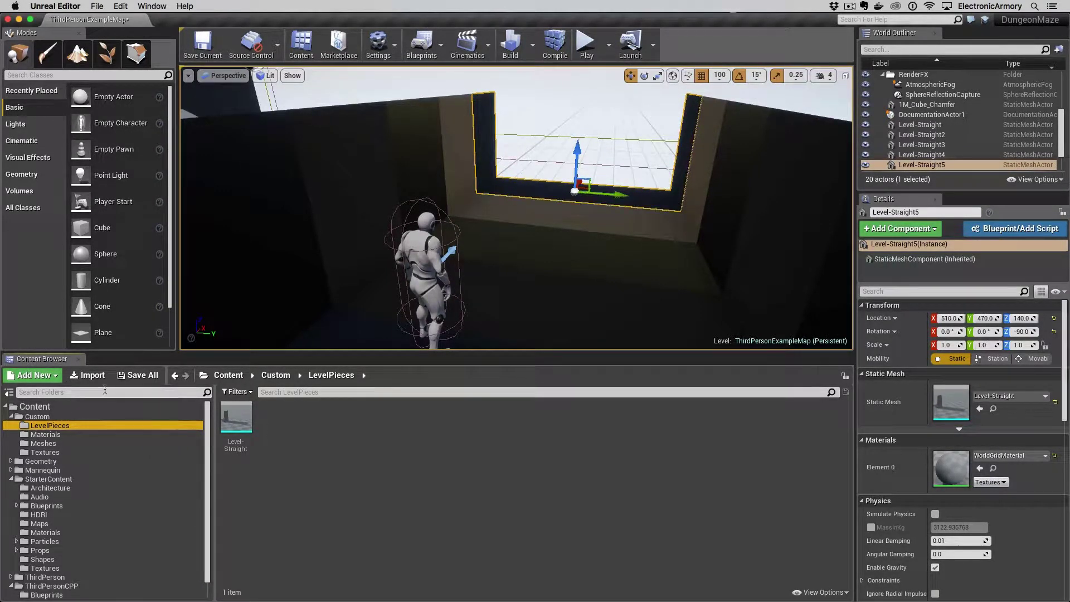
left_click(92, 375)
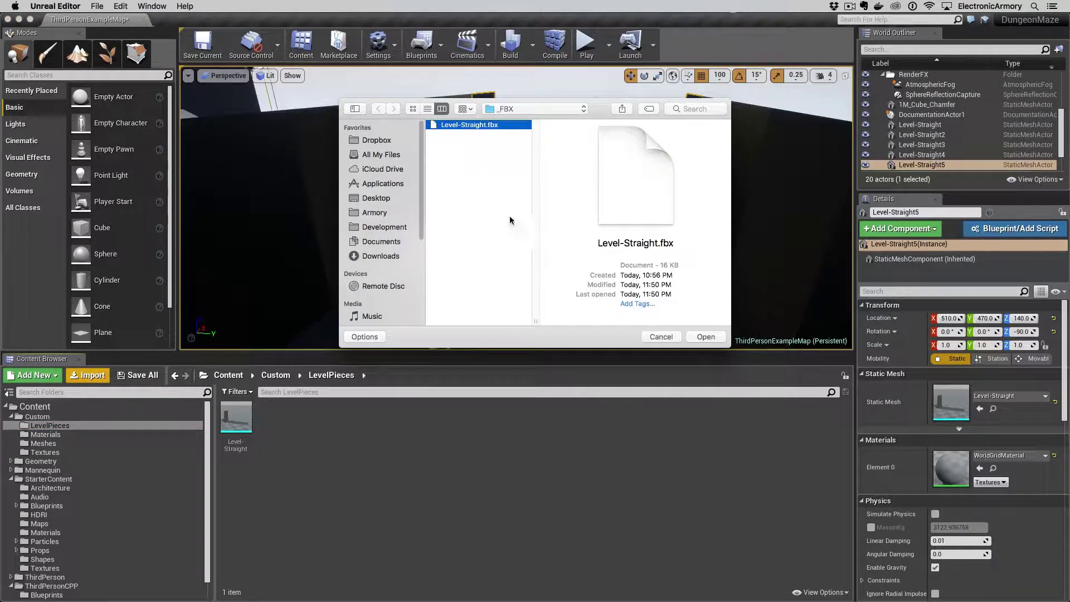
- Import Level-Straight.fbx over the existing asset with Import All, then close the Message Log
left_click(706, 337)
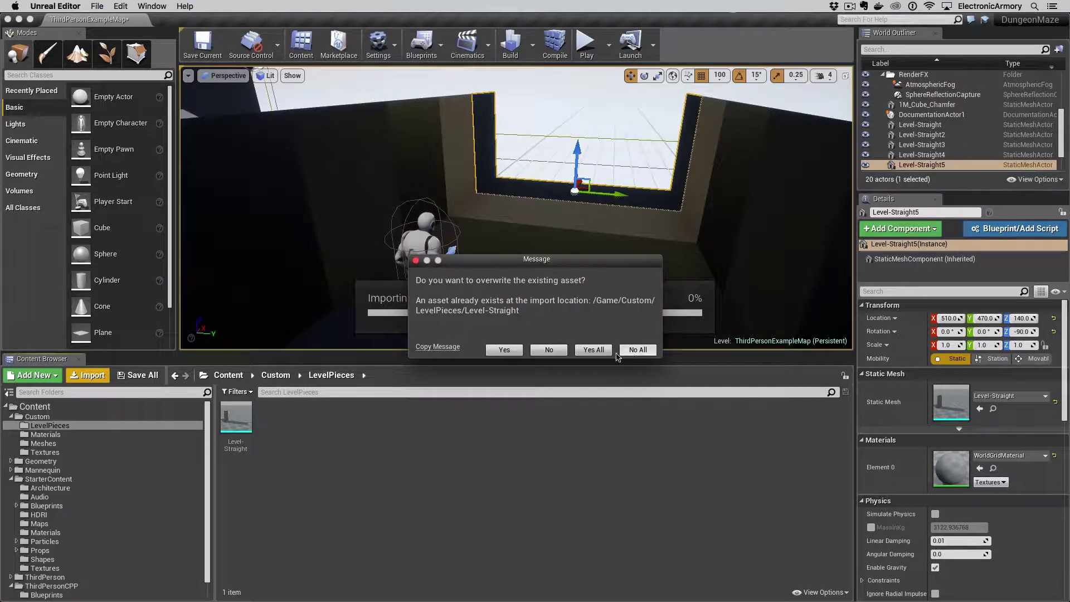
left_click(512, 352)
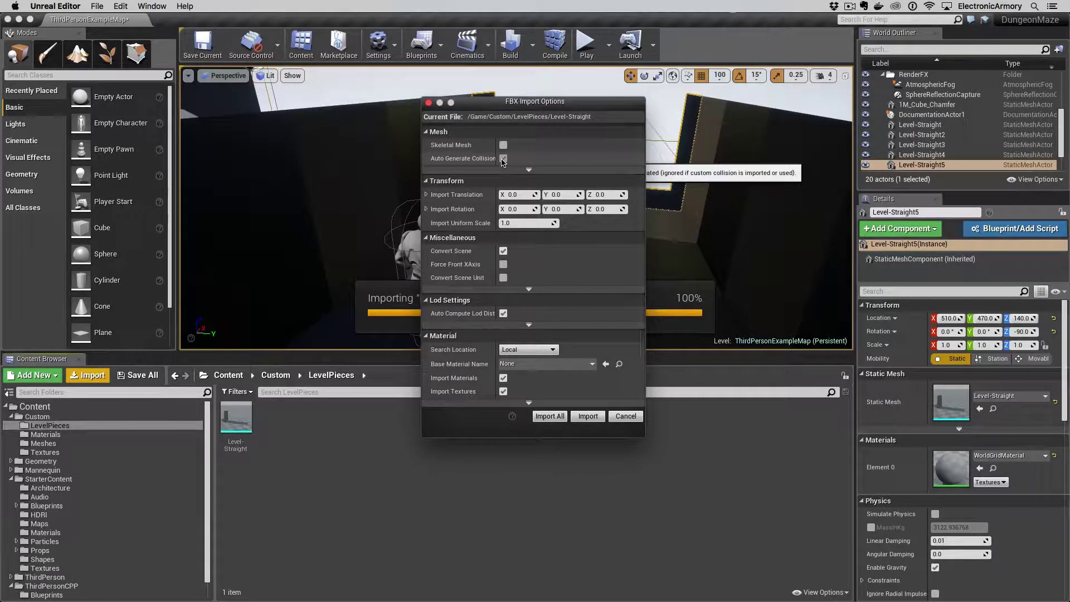
left_click(549, 416)
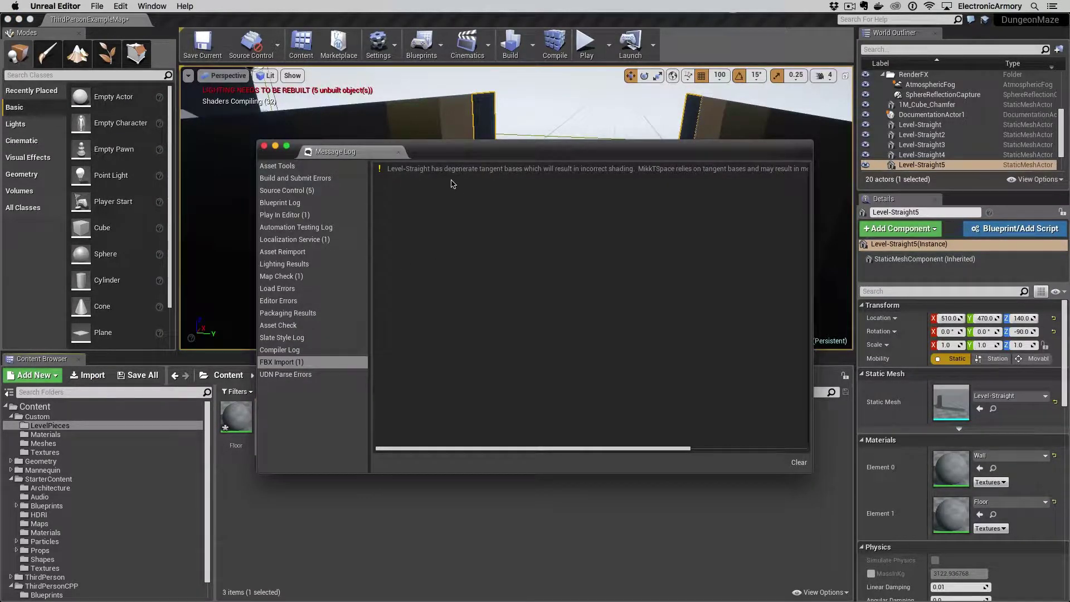
left_click(399, 154)
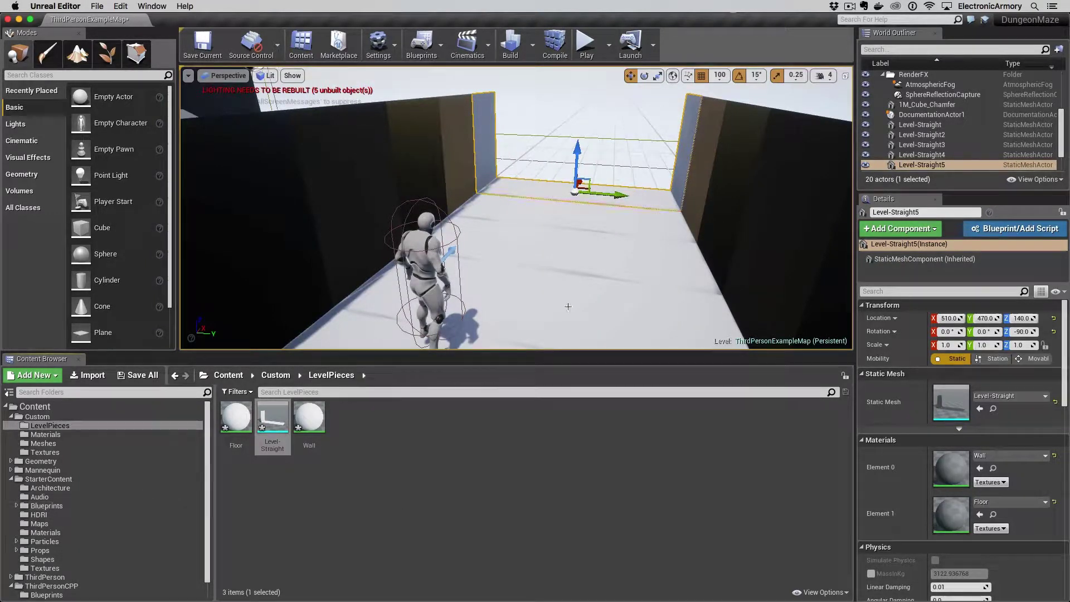
scroll(126, 493, "down", 1)
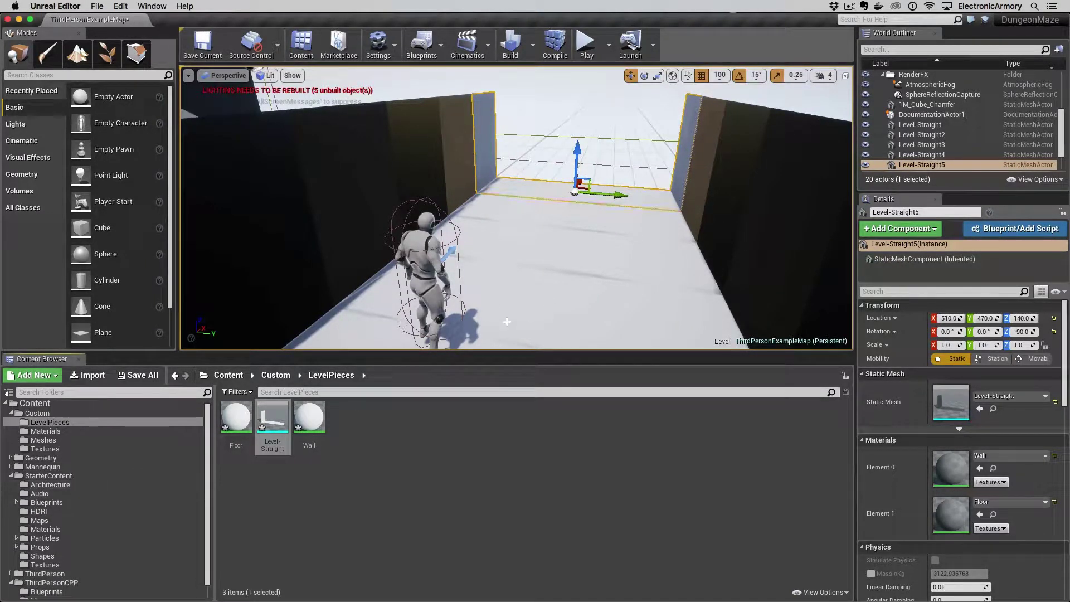
scroll(108, 506, "down", 2)
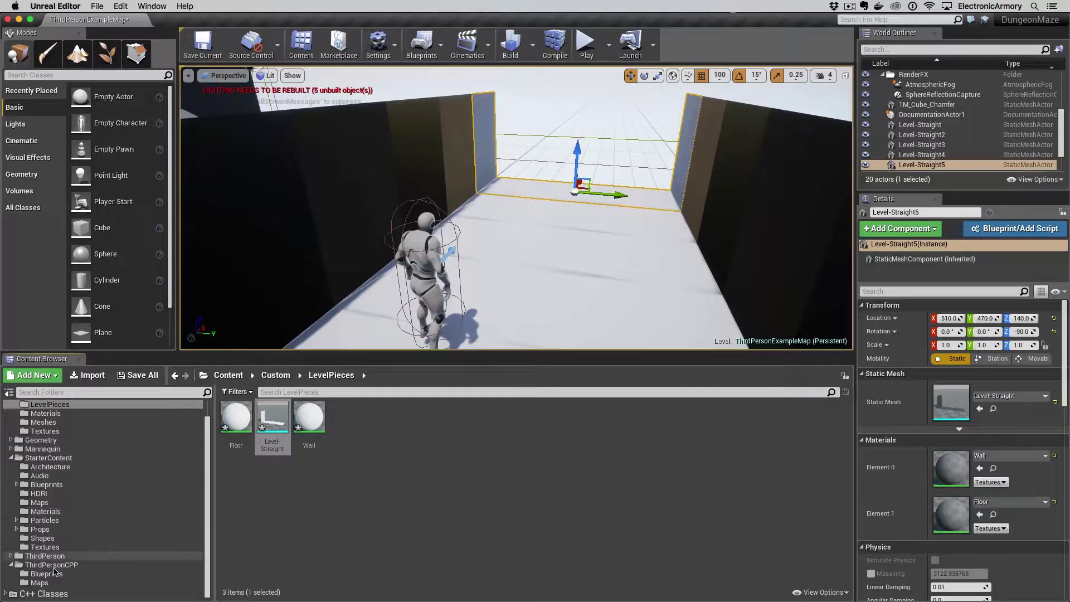
- Preview the hex tile, old clay brick and gold metal starter materials on the hallway floor
left_click(54, 511)
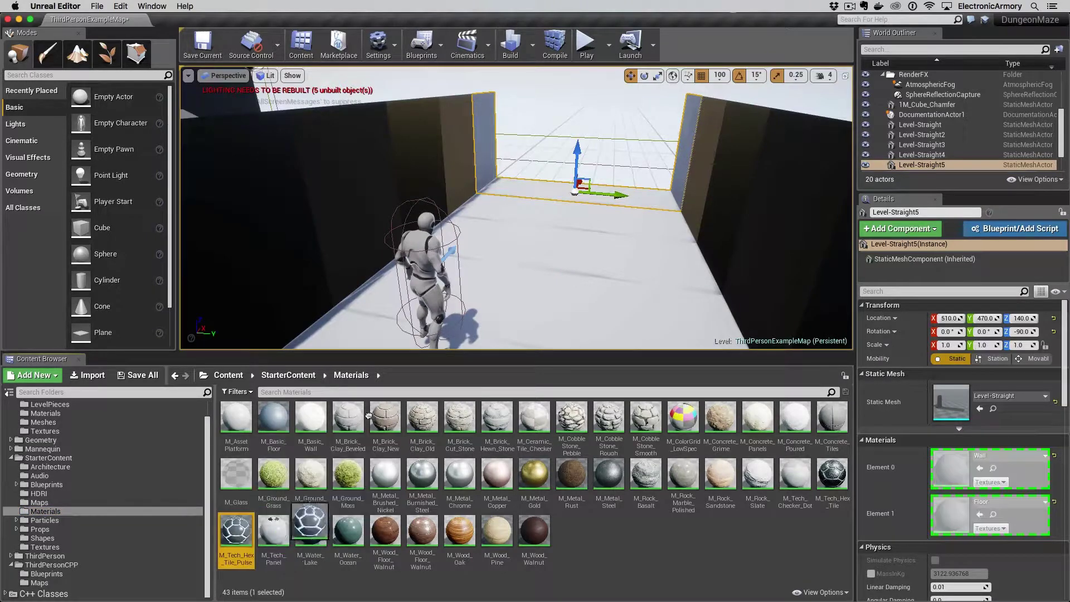
left_click_drag(235, 531, 544, 287)
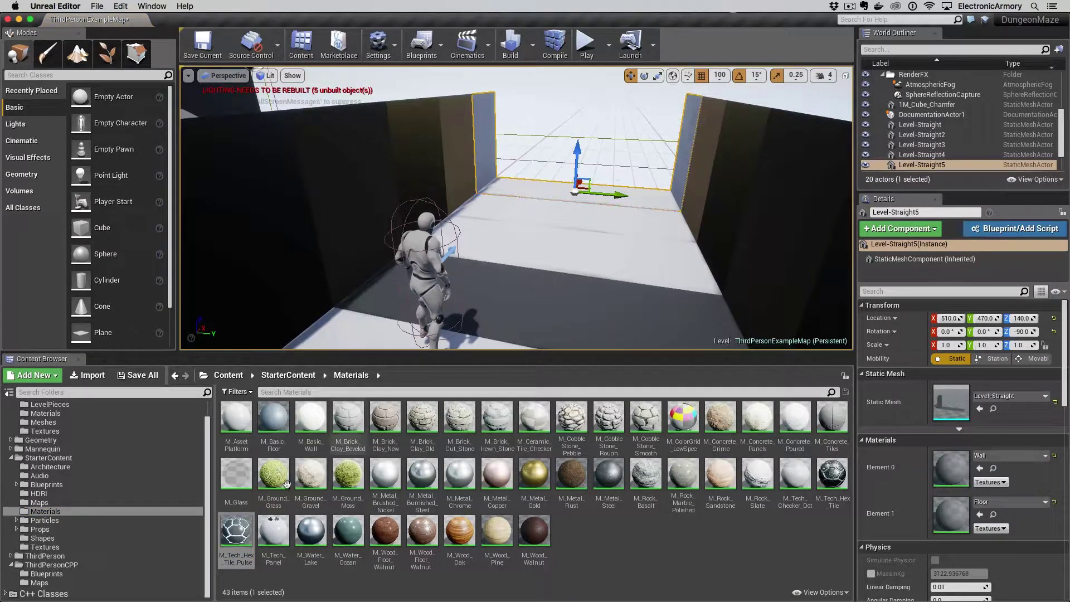
left_click_drag(235, 531, 560, 224)
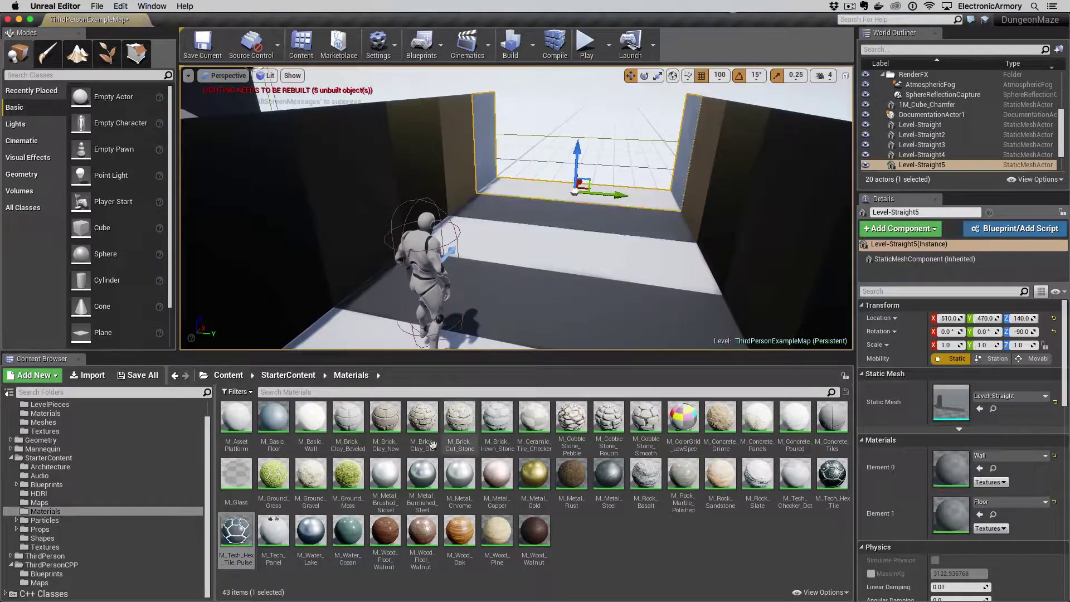
left_click_drag(423, 419, 552, 248)
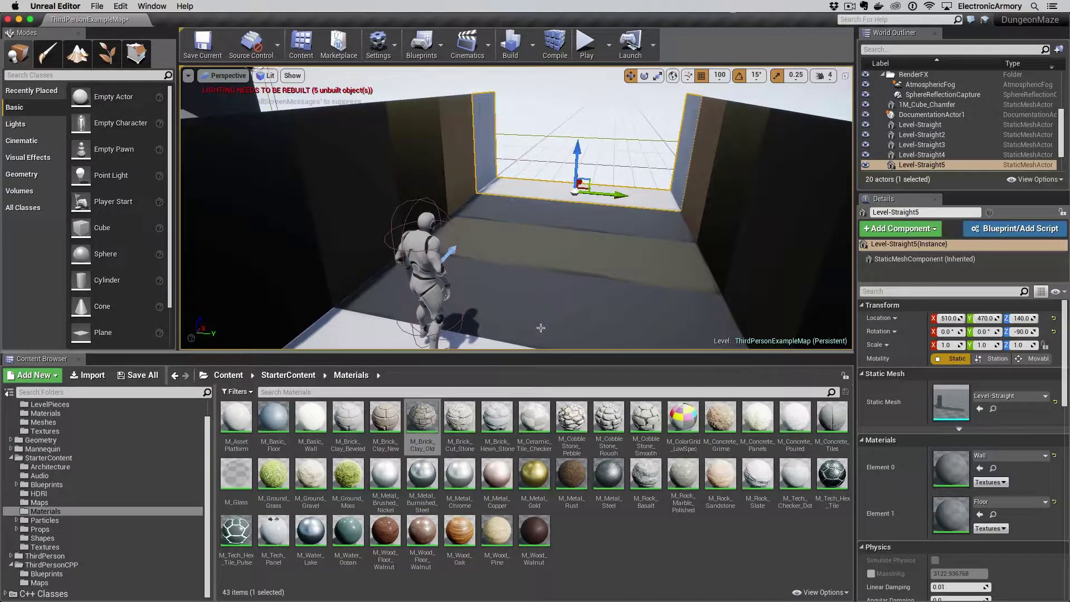
mouse_move(534, 477)
left_click_drag(535, 479, 520, 303)
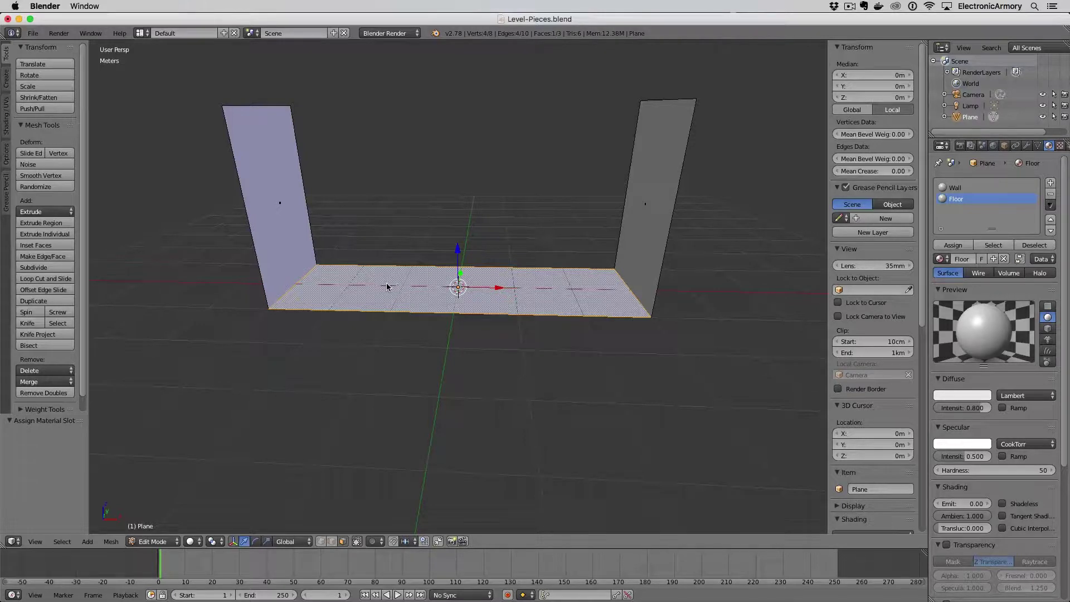
- Toggle selection with A until the floor and both wall faces are all selected
key("a")
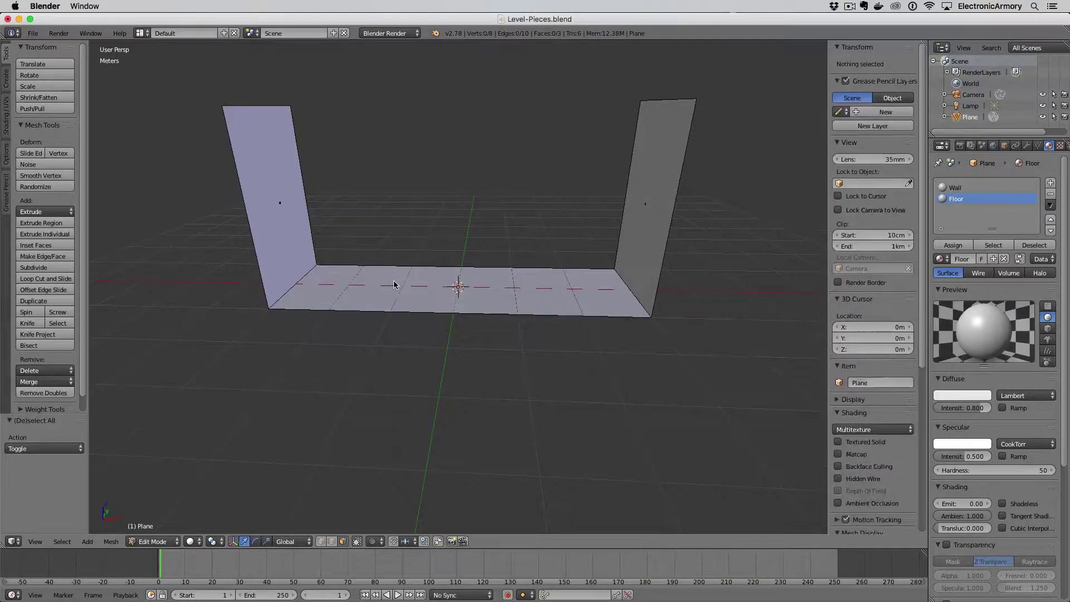
key("a")
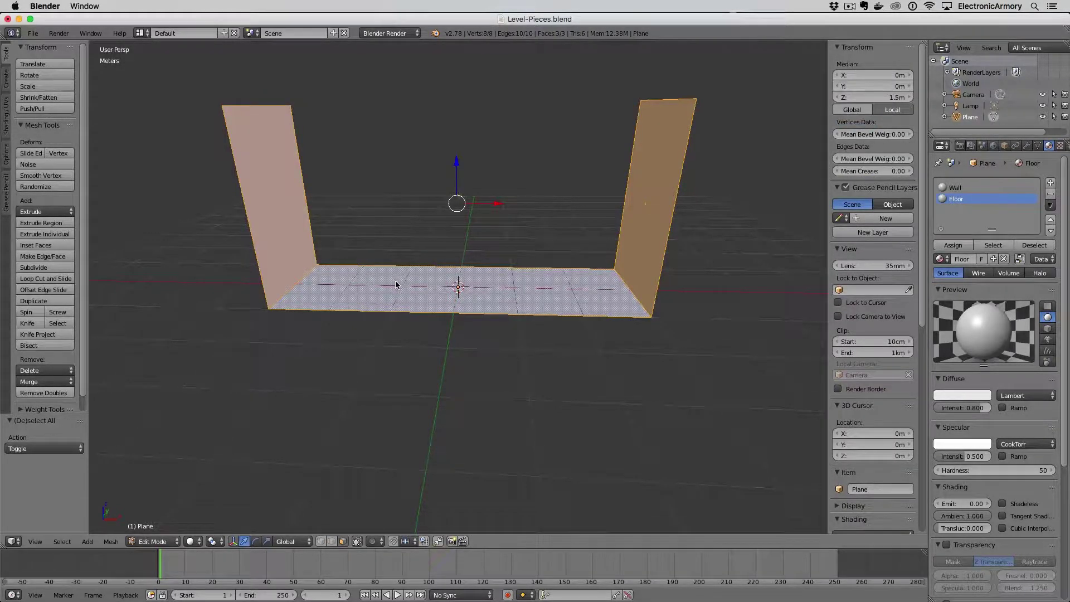
key("a")
key("a")
- Switch to the UV Editing layout, orbit around the hallway piece, and bring up the U mapping menu
left_click(147, 35)
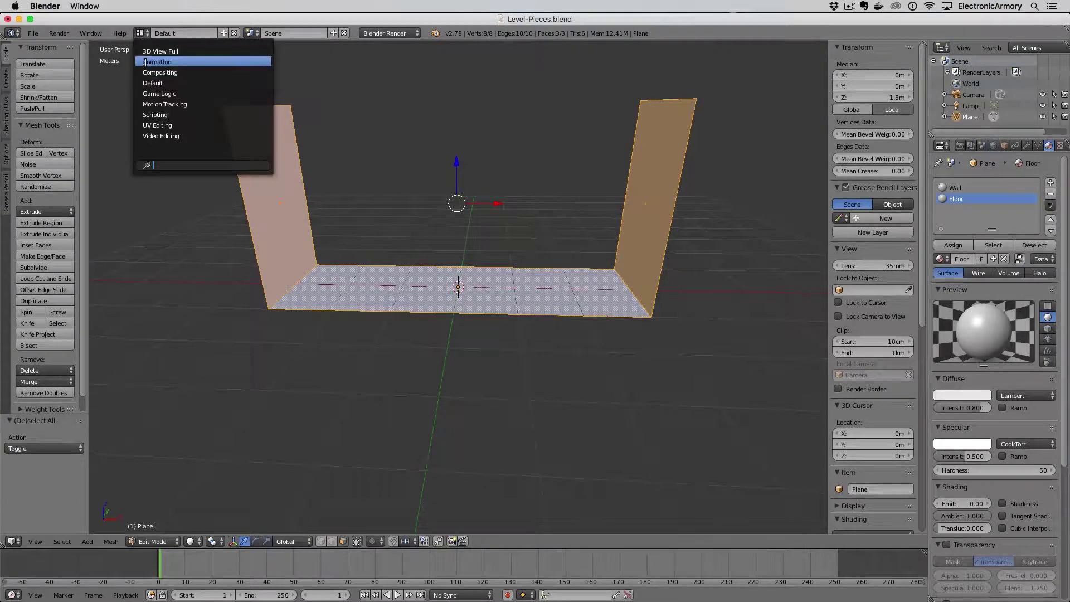
left_click(177, 125)
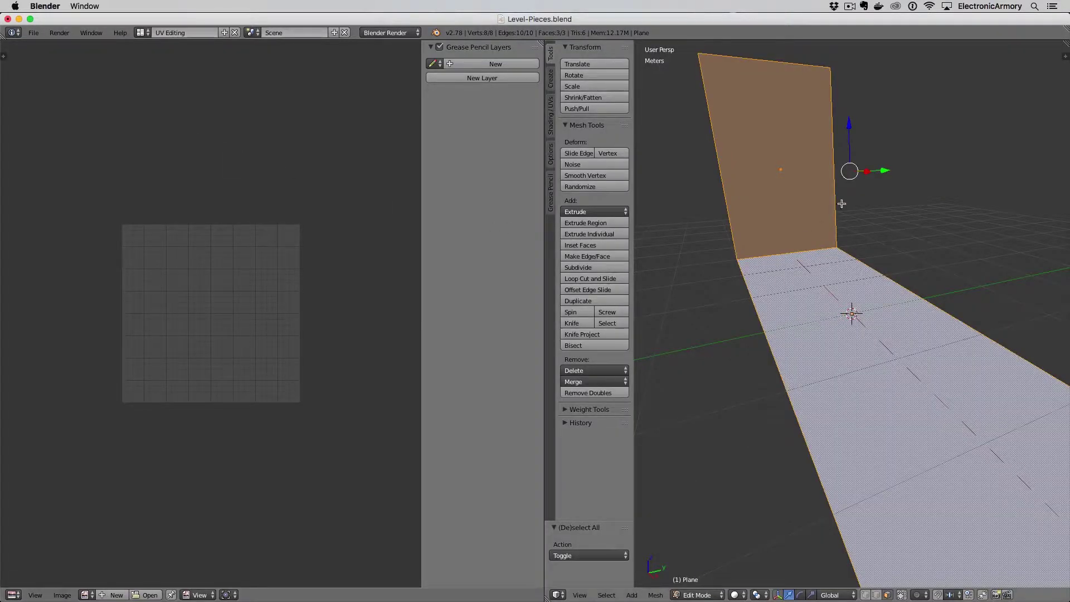
middle_click_drag(766, 331, 779, 331)
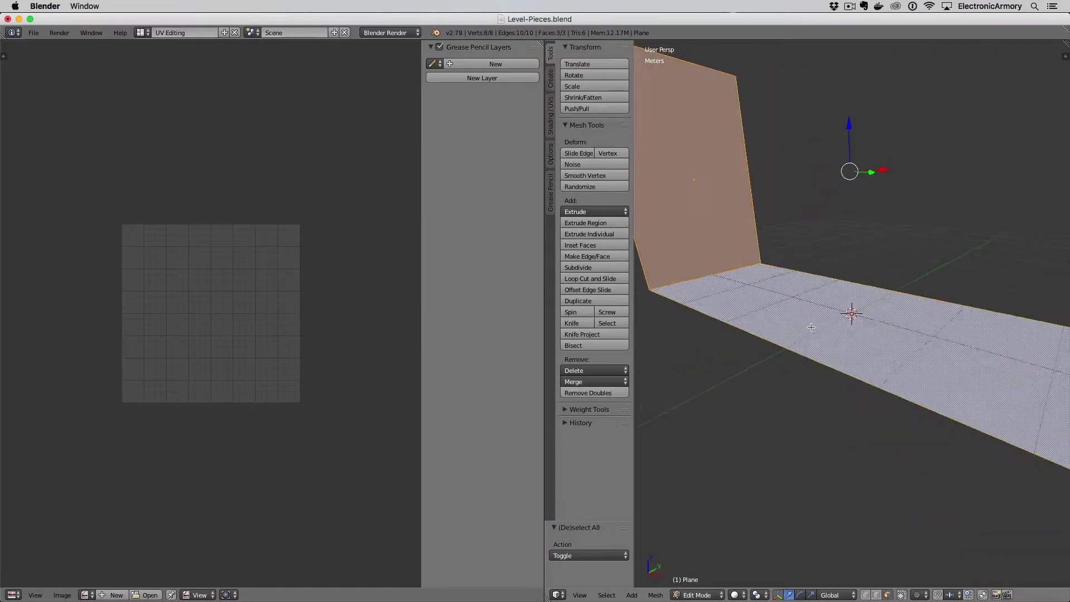
scroll(810, 327, "down", 2)
scroll(868, 323, "down", 2)
middle_click_drag(868, 317, 894, 316)
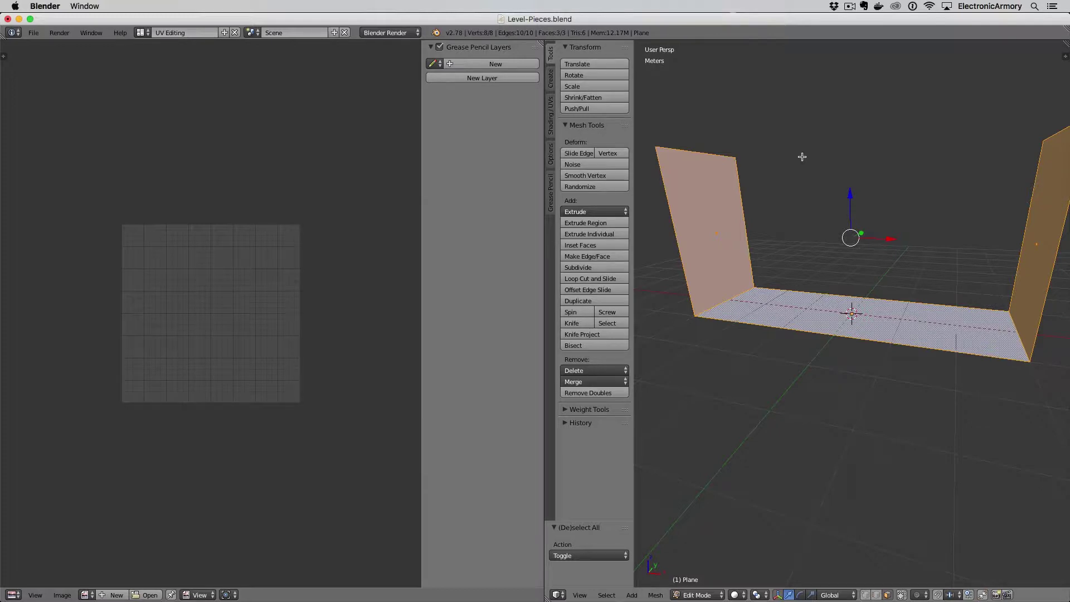
key("u")
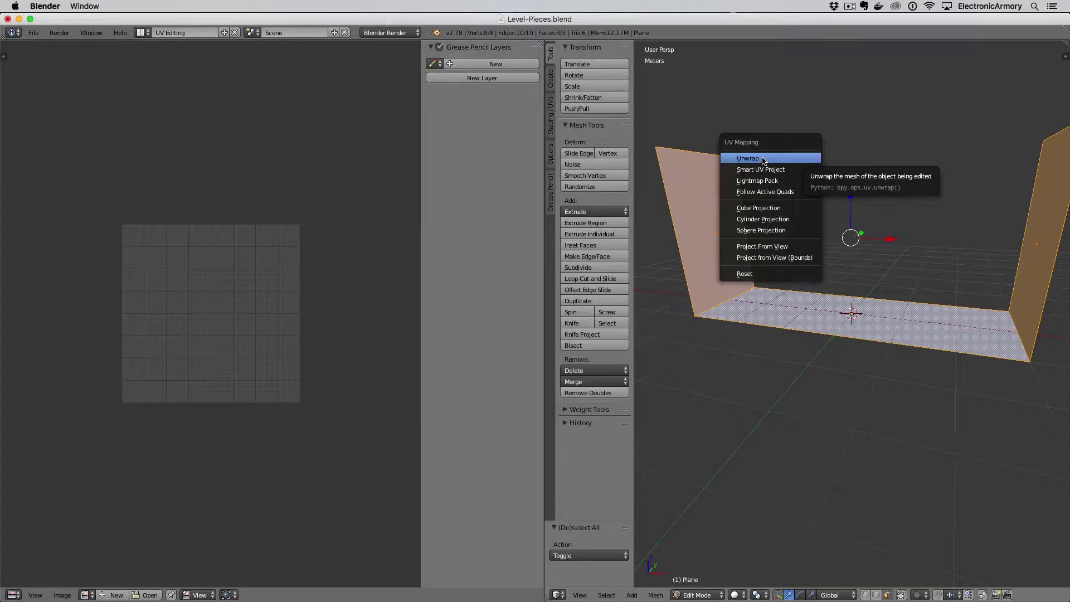
- Unwrap the hallway piece's floor and walls with U > Unwrap, then save the blend file
left_click(763, 159)
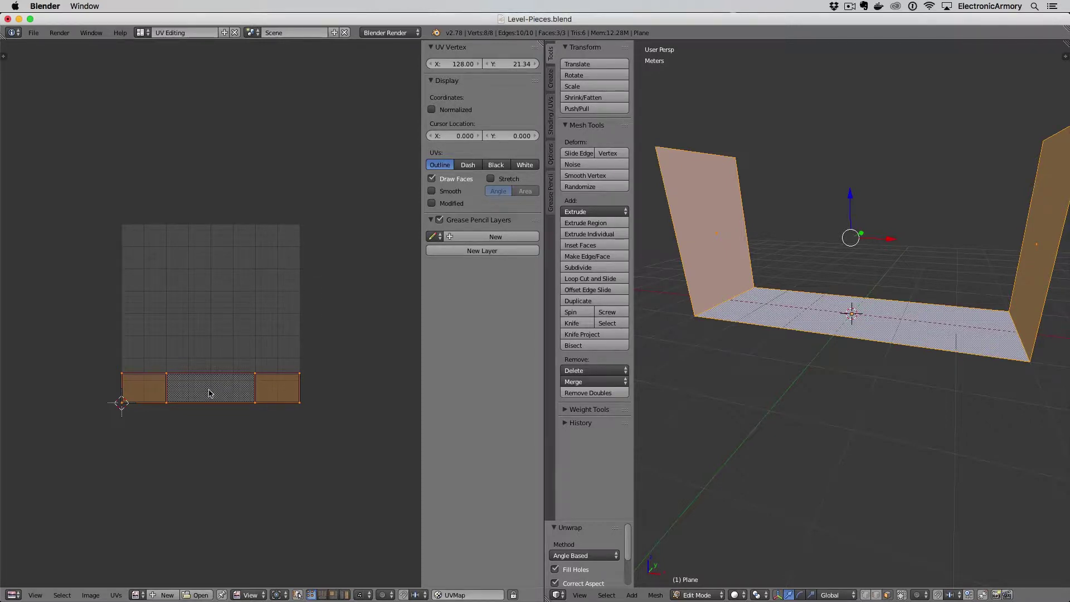
key("ctrl+s")
- Confirm Save Over, then export over Level-Straight.fbx with the Unreal Export Settings preset
left_click(267, 289)
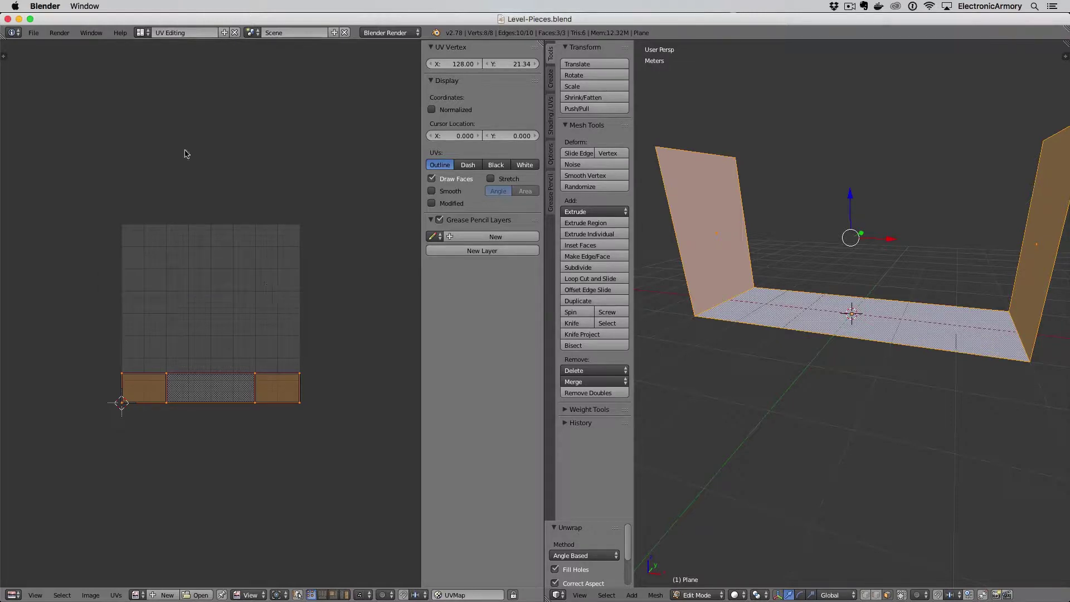
left_click(30, 36)
mouse_move(51, 244)
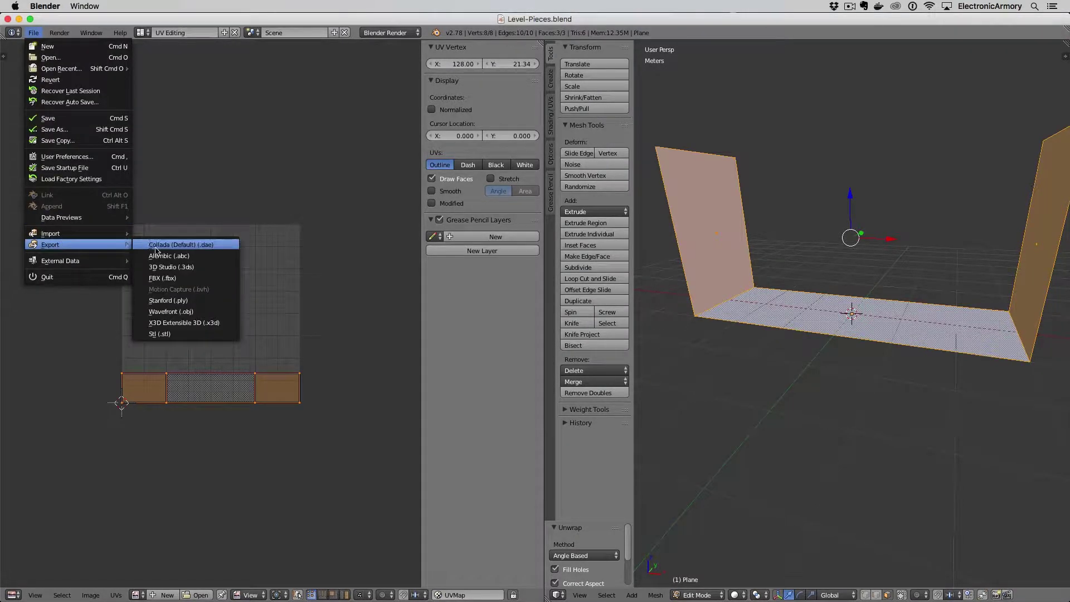
left_click(168, 278)
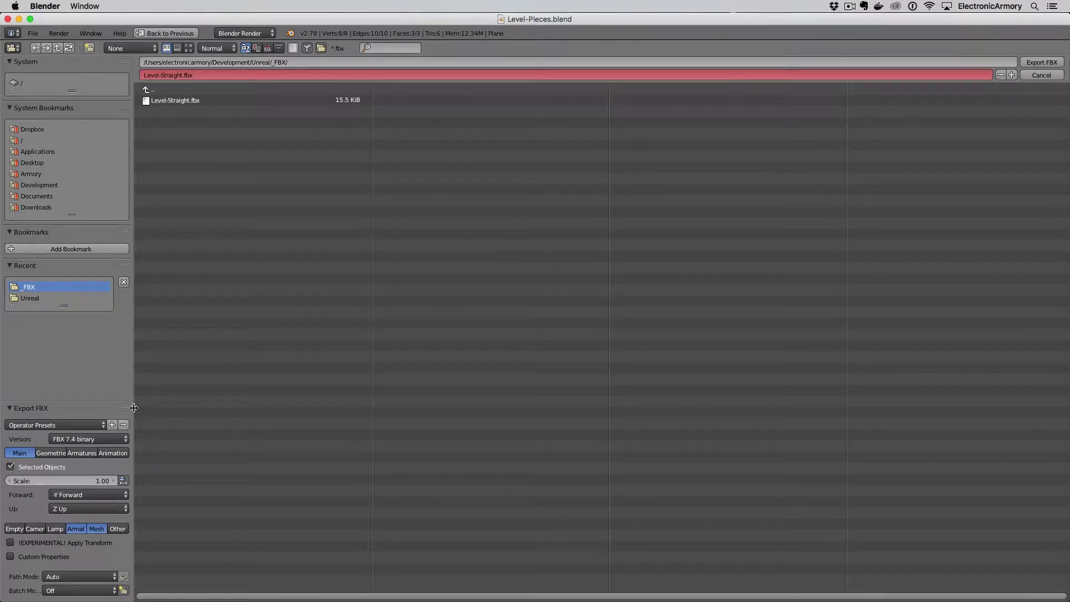
mouse_move(133, 407)
left_mouse_down()
mouse_move(180, 406)
mouse_move(167, 342)
left_mouse_up()
left_click(79, 366)
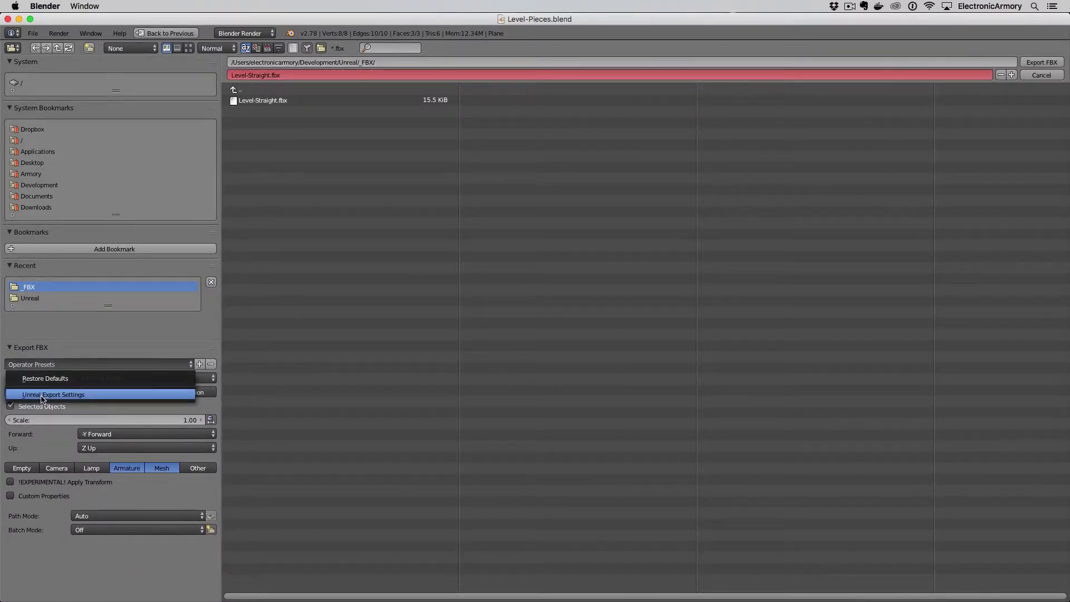
left_click(42, 398)
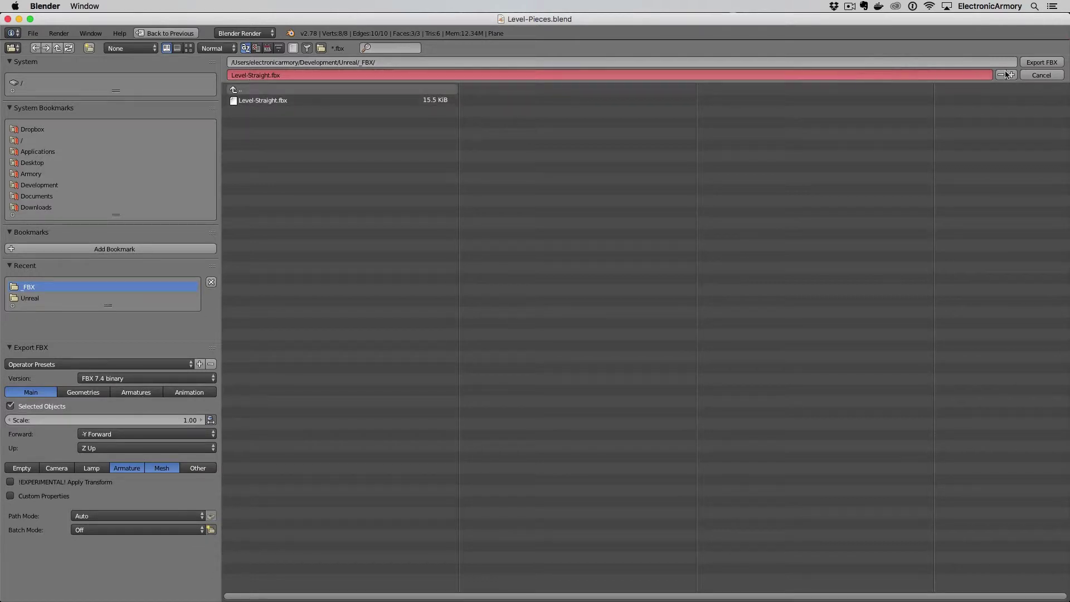
left_click(1043, 62)
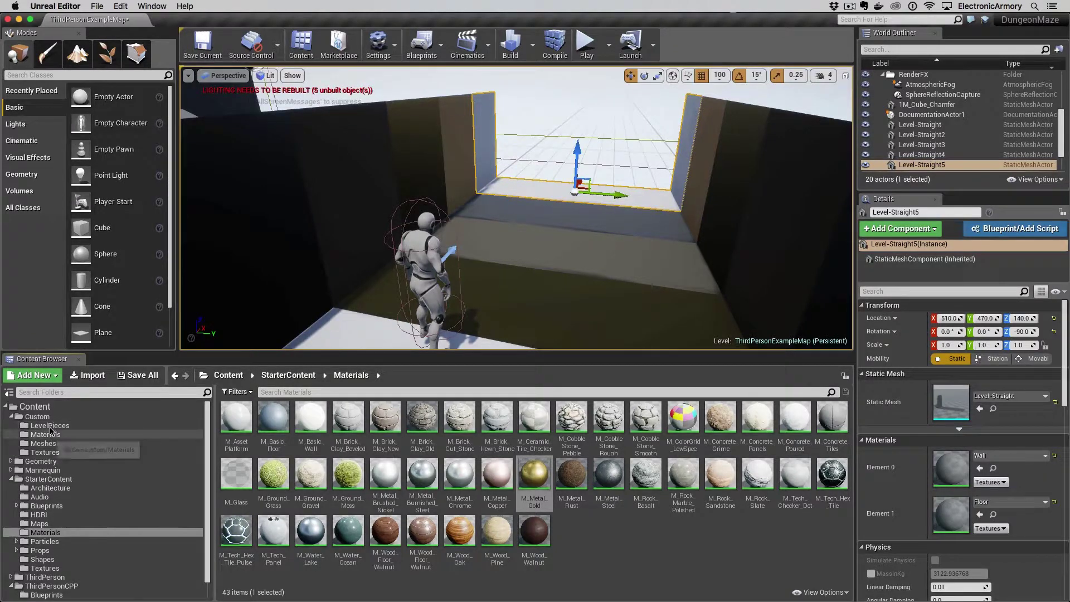
- Import Level-Straight.fbx into LevelPieces, overwrite the existing asset, and choose Import All
left_click(50, 425)
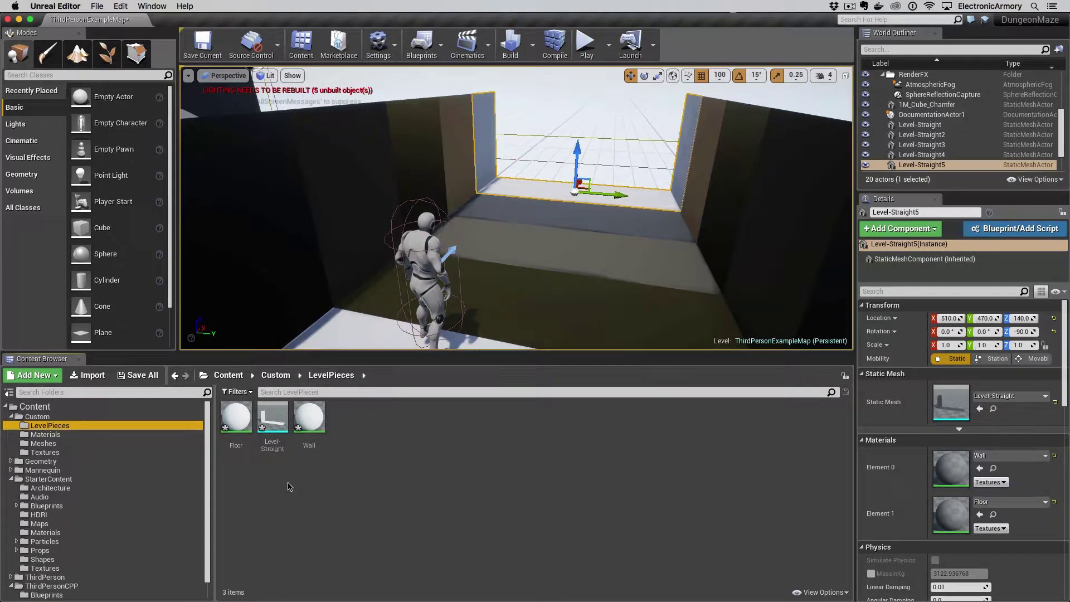
left_click(85, 378)
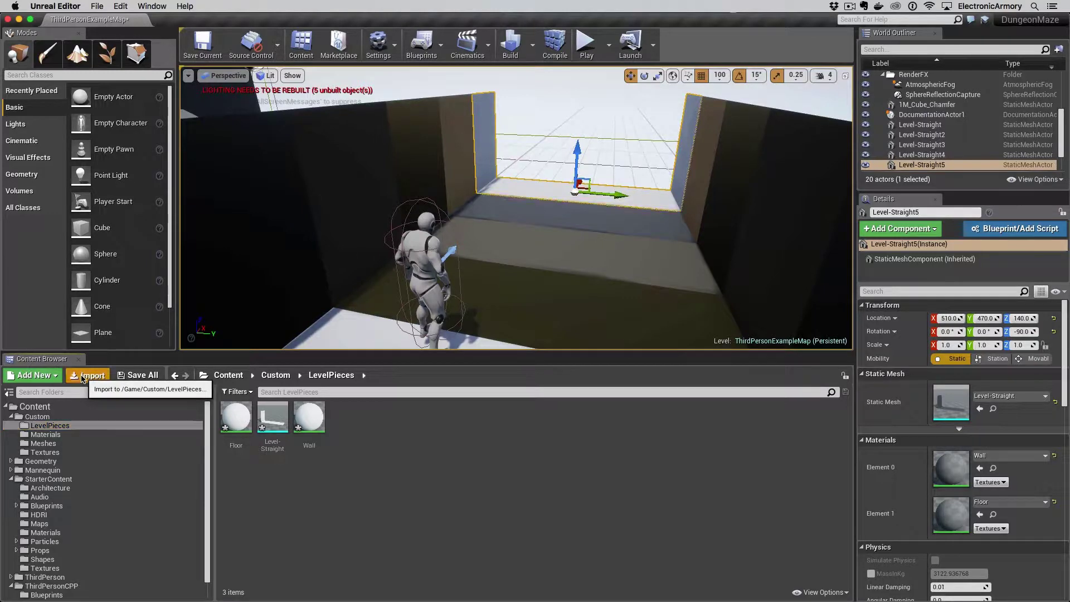
left_click(703, 337)
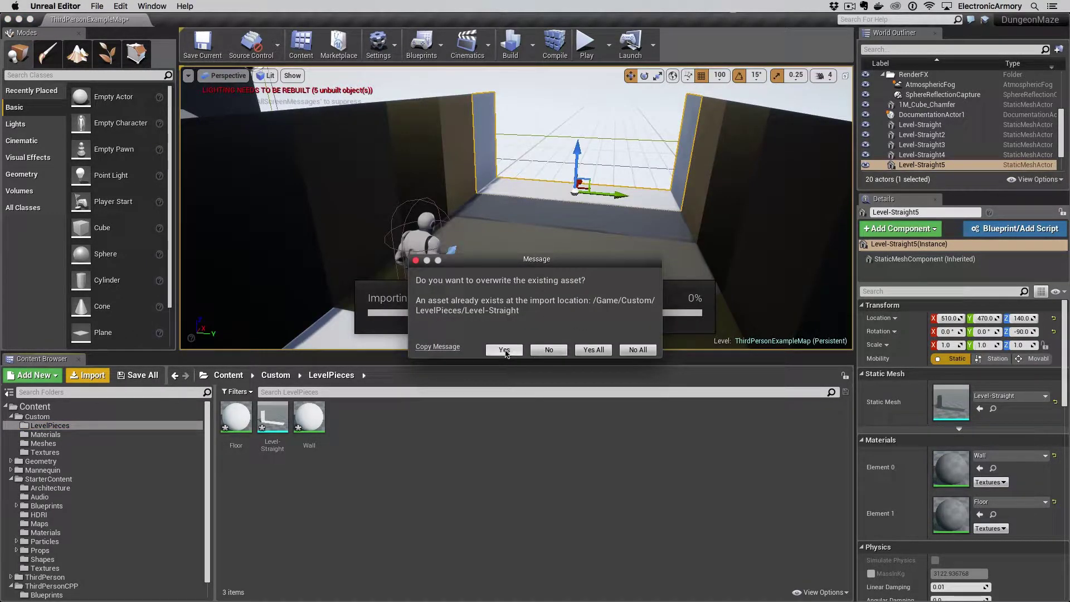
left_click(504, 349)
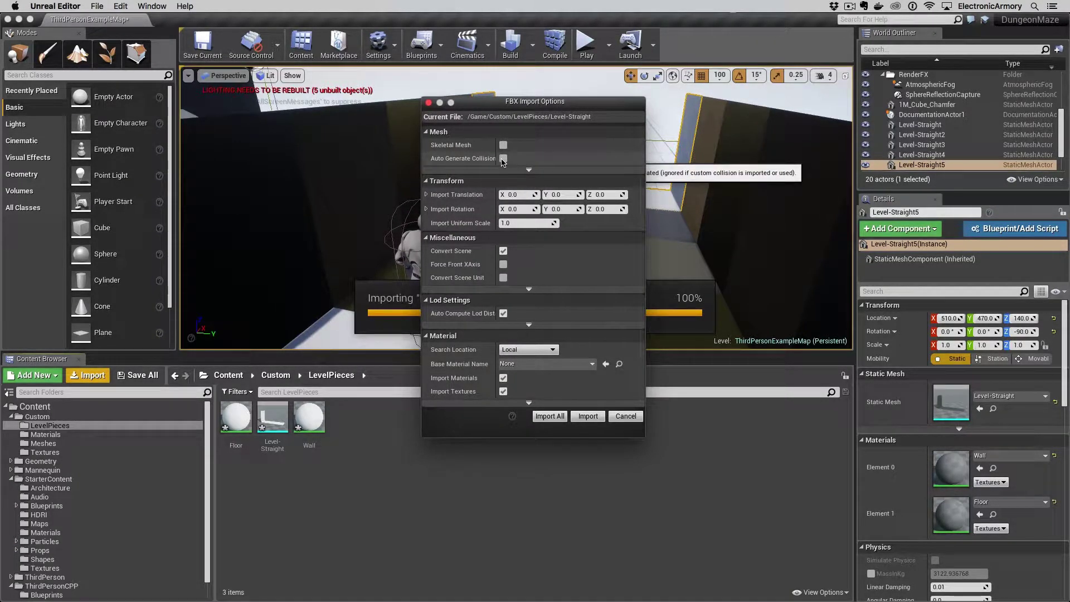
left_click(550, 417)
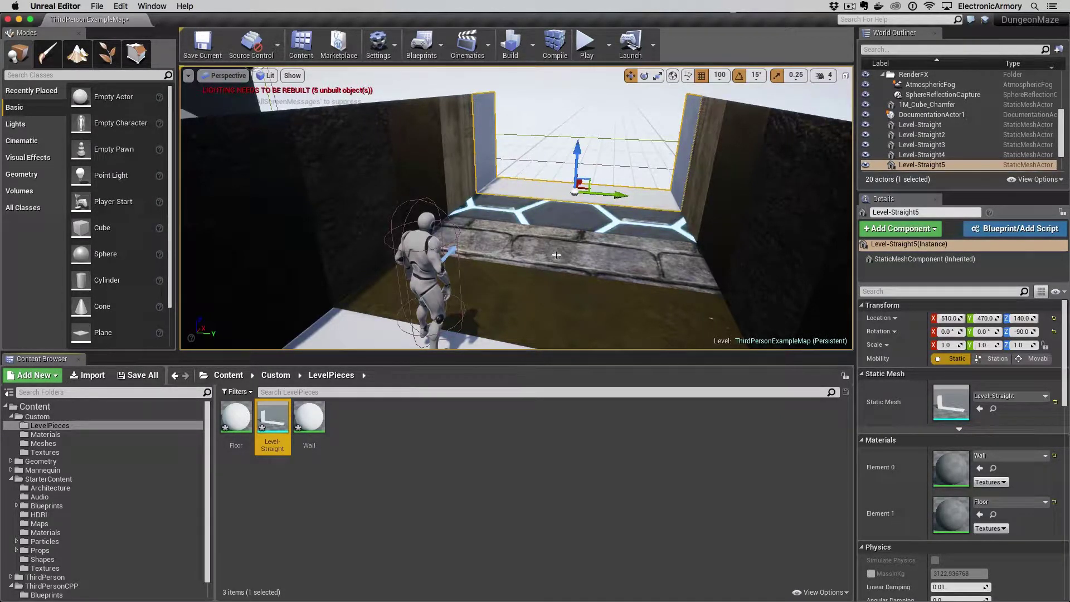
scroll(105, 514, "down", 2)
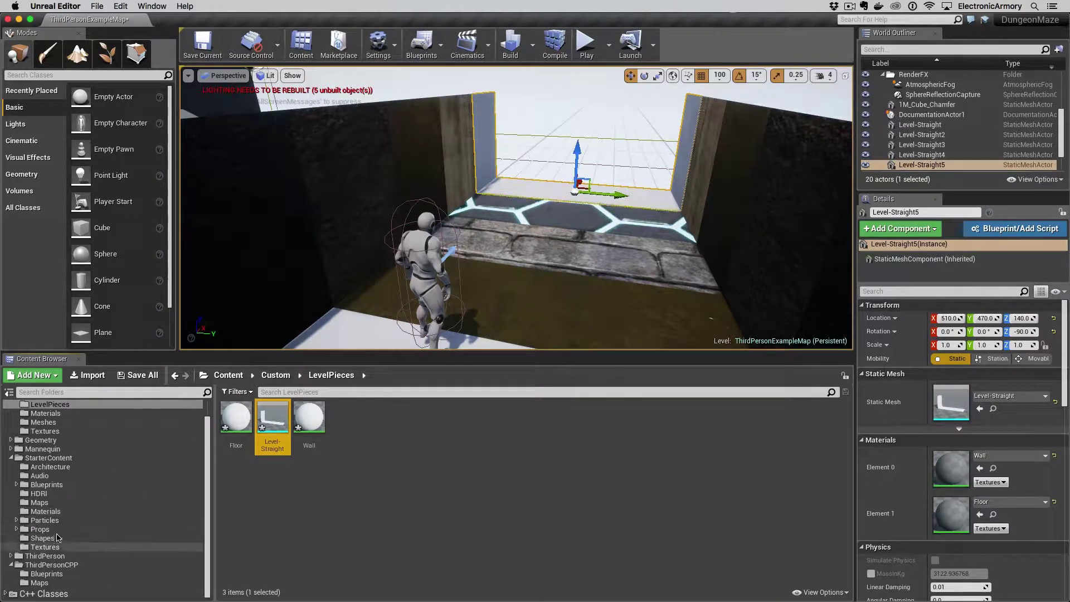
- Drag M_Tech_Hex_Tile_Pulse from StarterContent Materials onto the floor, then return to LevelPieces
left_click(50, 512)
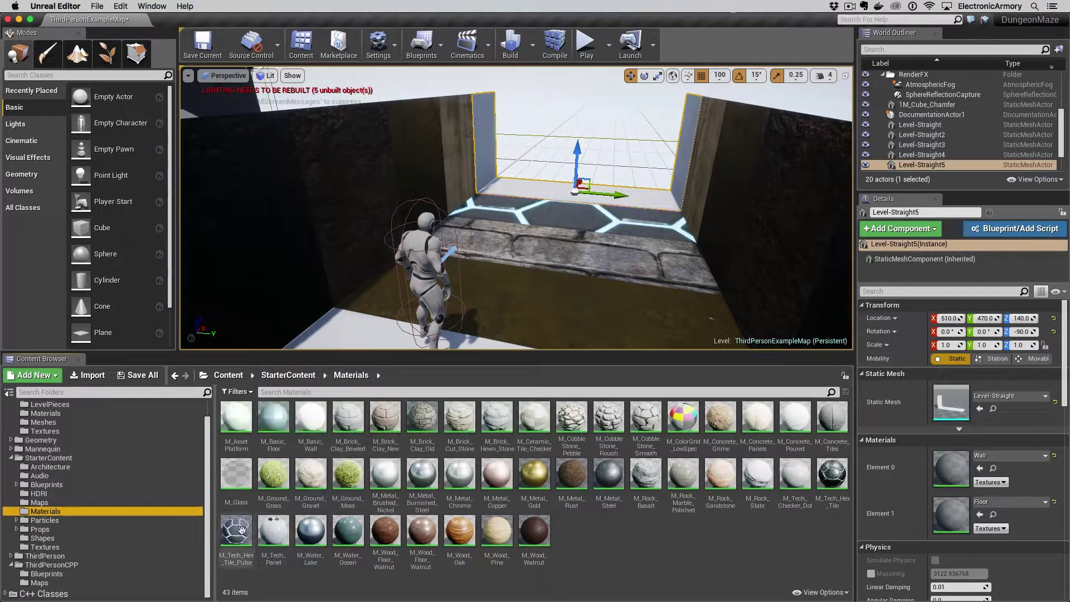
left_click_drag(235, 530, 546, 243)
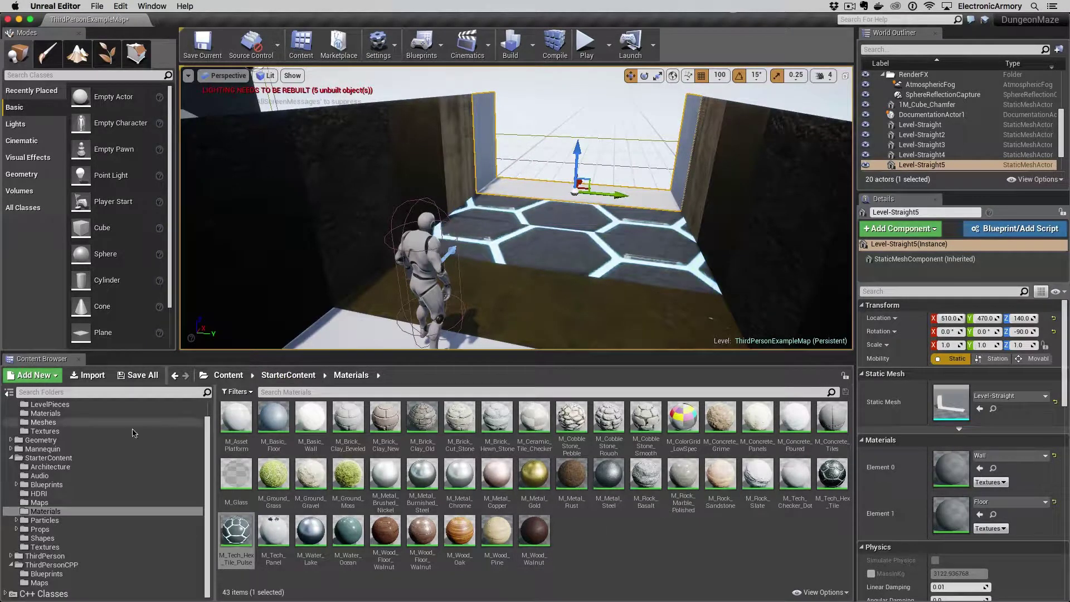
scroll(66, 429, "up", 2)
left_click(50, 425)
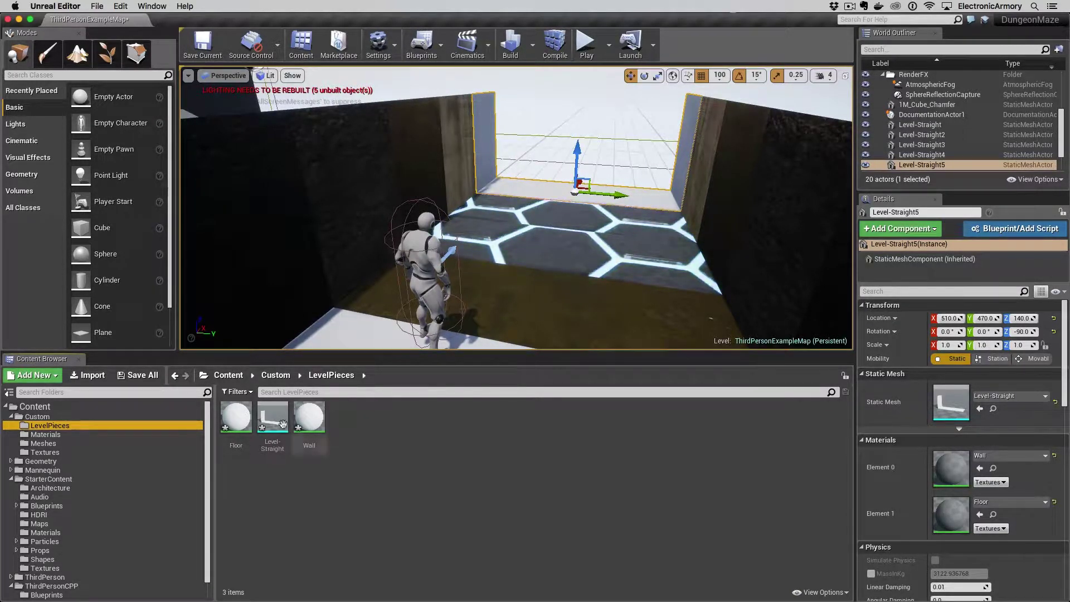
mouse_move(272, 420)
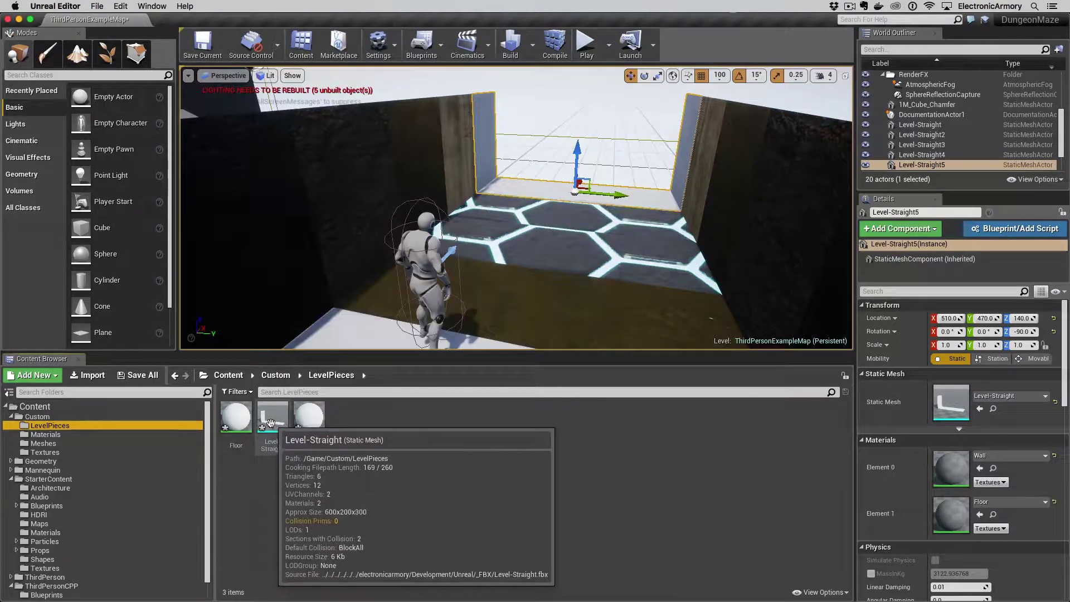
- Open Level-Straight in the Static Mesh Editor and set Element 0 to M_Wood_Floor_Walnut_Worn
double_click(269, 421)
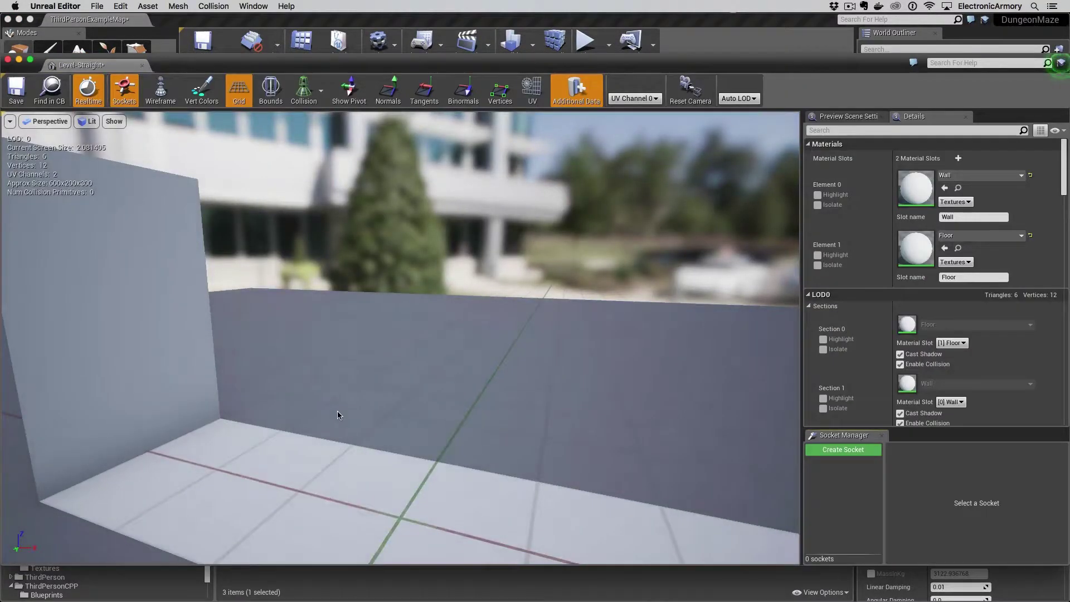
mouse_move(405, 399)
left_mouse_down()
mouse_move(335, 394)
mouse_move(335, 435)
left_mouse_up()
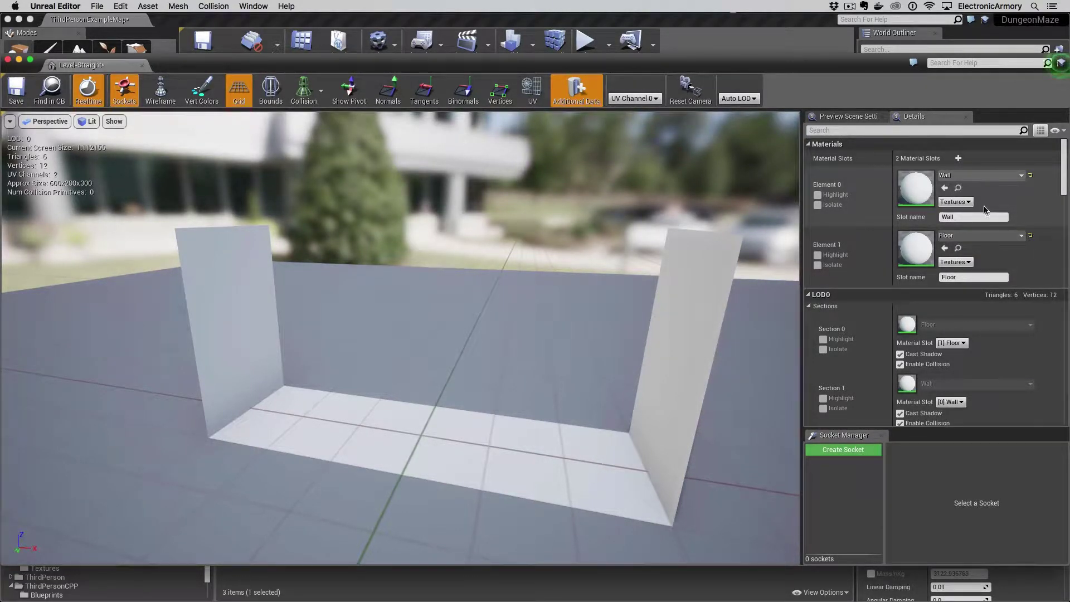
left_click(1021, 175)
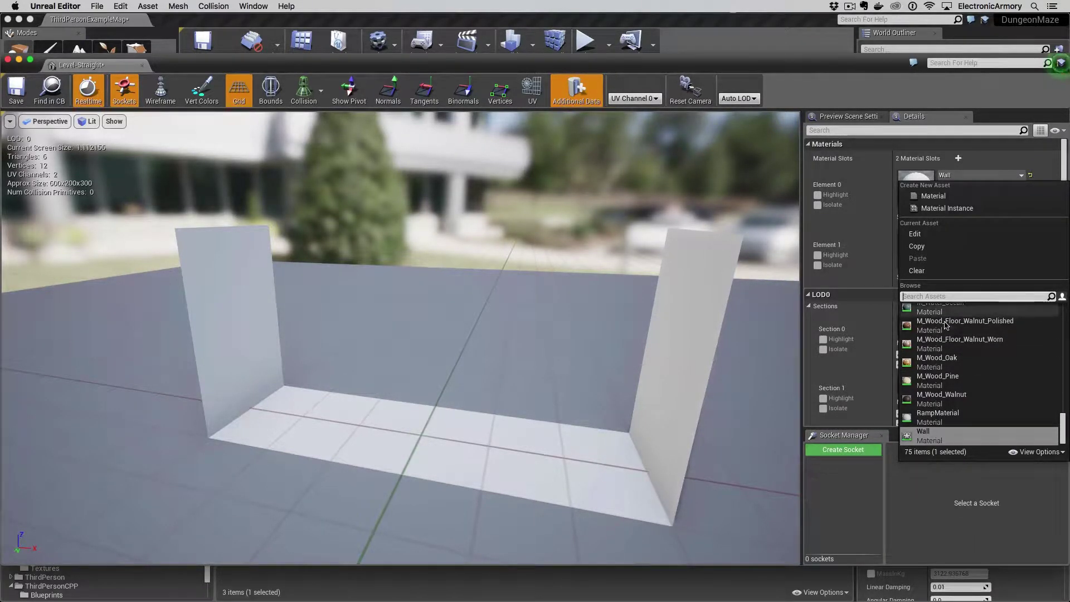
left_click(967, 341)
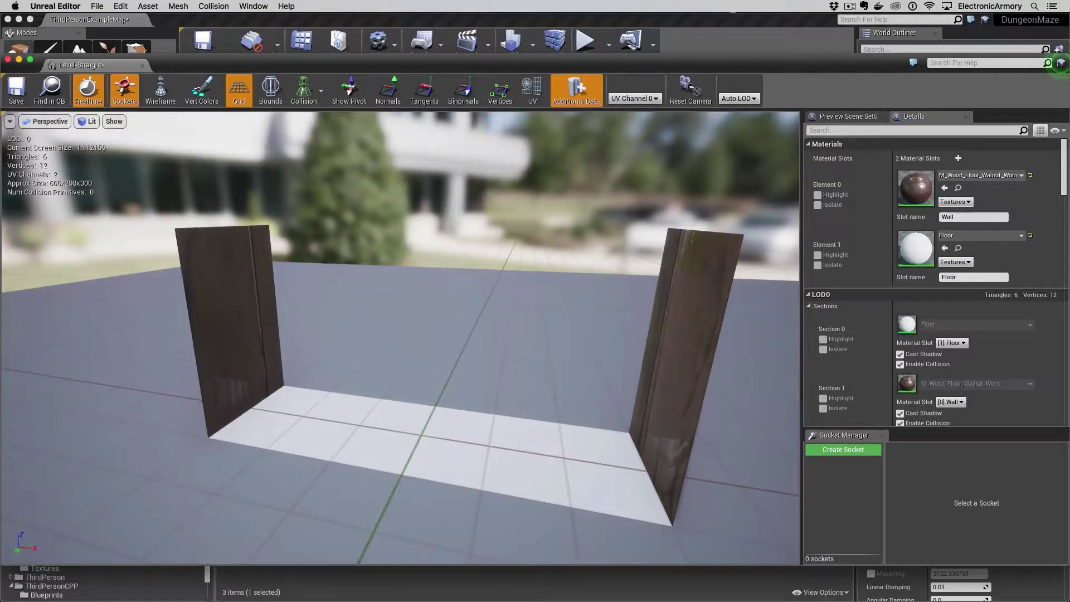
mouse_move(618, 381)
left_mouse_down()
mouse_move(585, 383)
mouse_move(652, 382)
left_mouse_up()
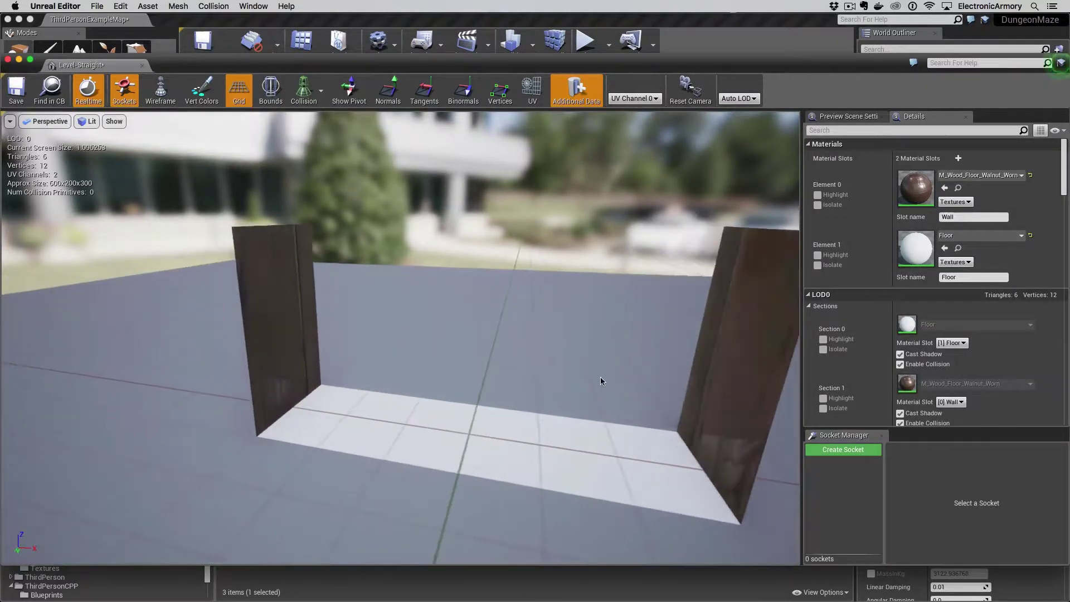
left_click_drag(600, 382, 502, 376)
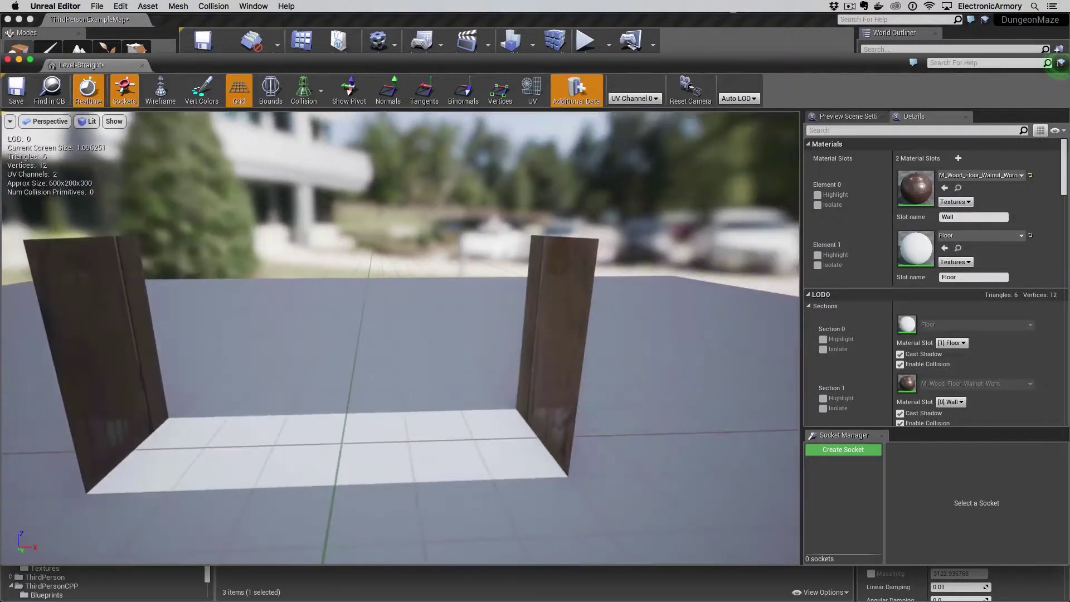
- Reopen the wall material picker, search by name for 'rust', and show the starter materials
left_click(1020, 175)
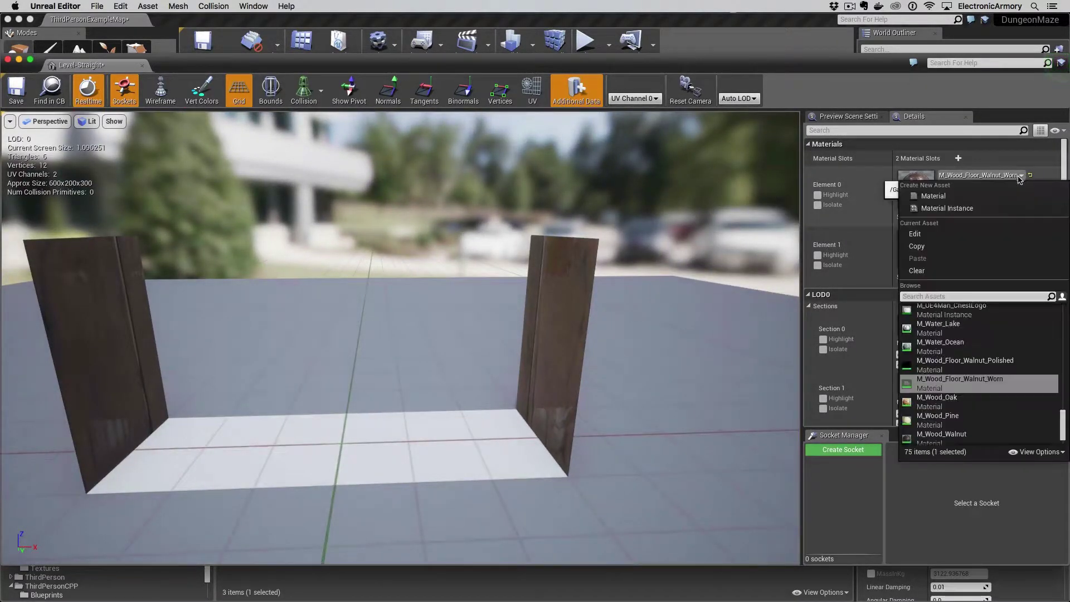
left_click(980, 295)
type("one")
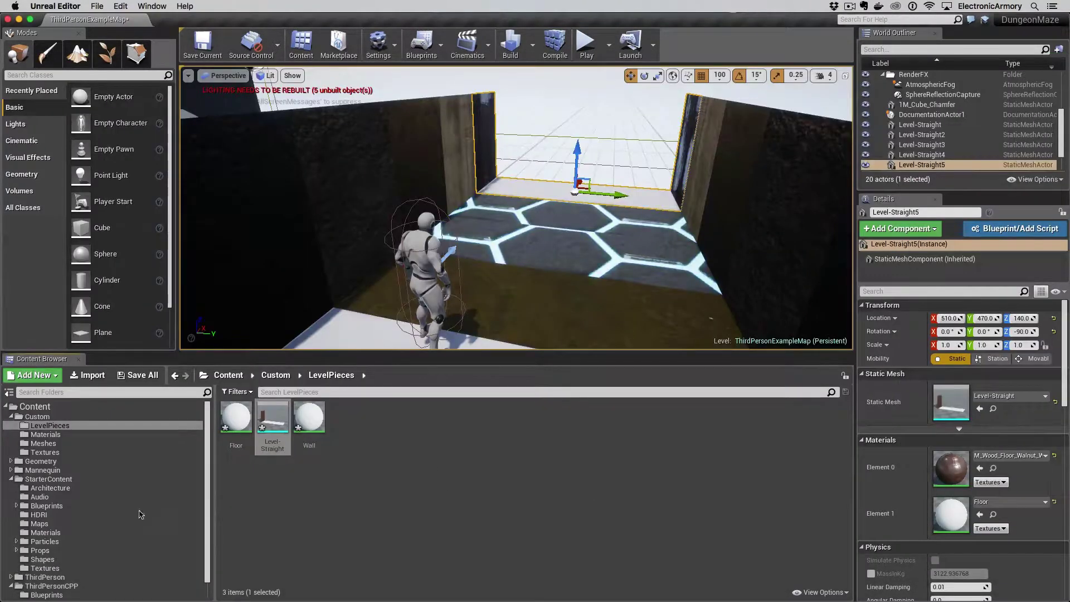
left_click(45, 532)
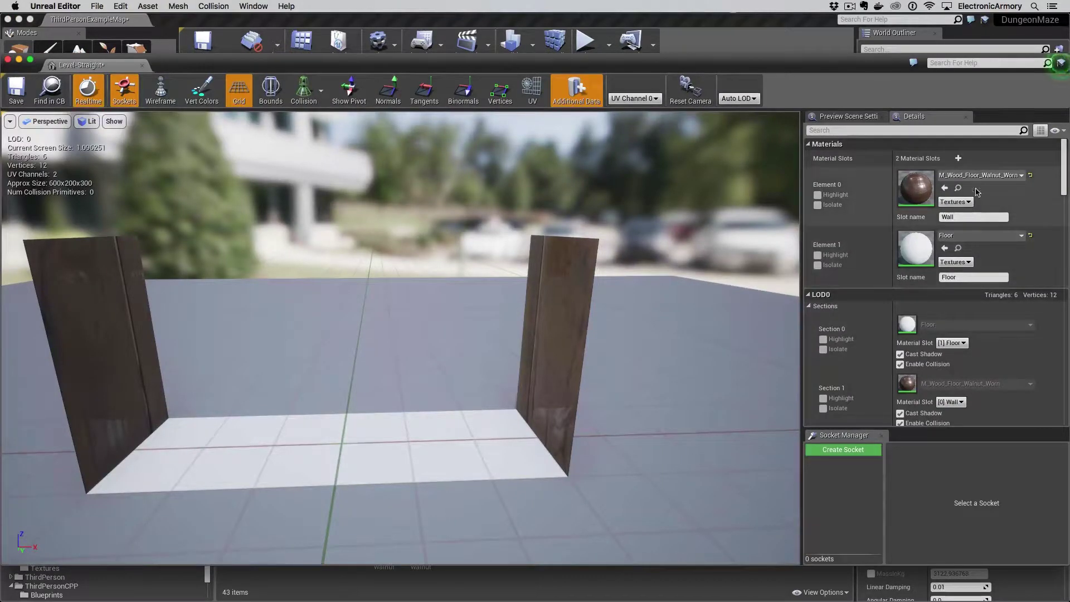
- Set the walls to M_Metal_Rust and the floor to M_CobbleStone_Pebble, then M_CobbleStone_Rough
left_click(978, 178)
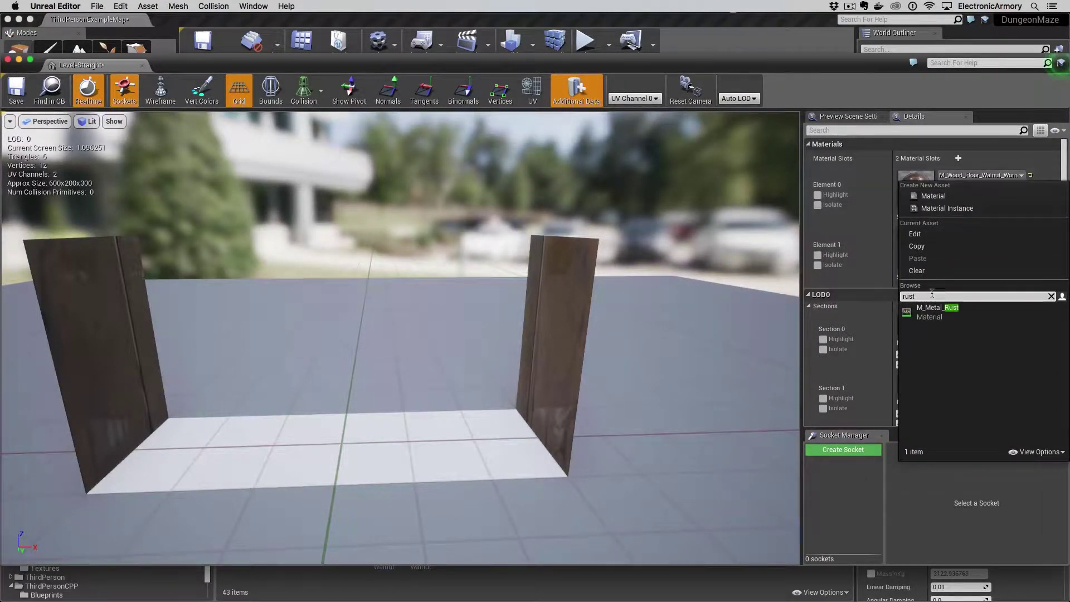
left_click(937, 311)
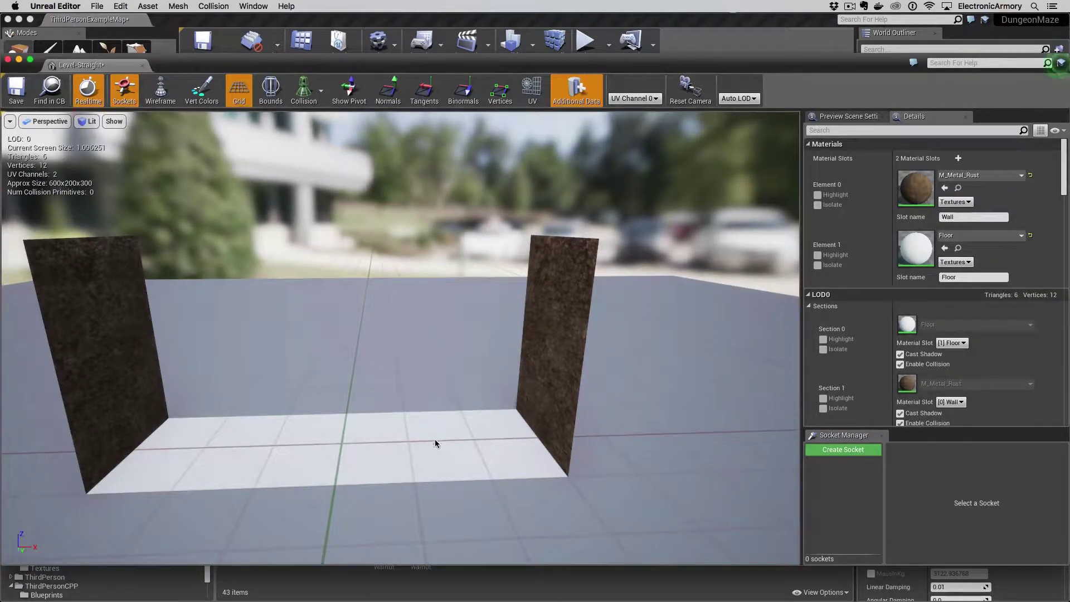
left_click(1021, 237)
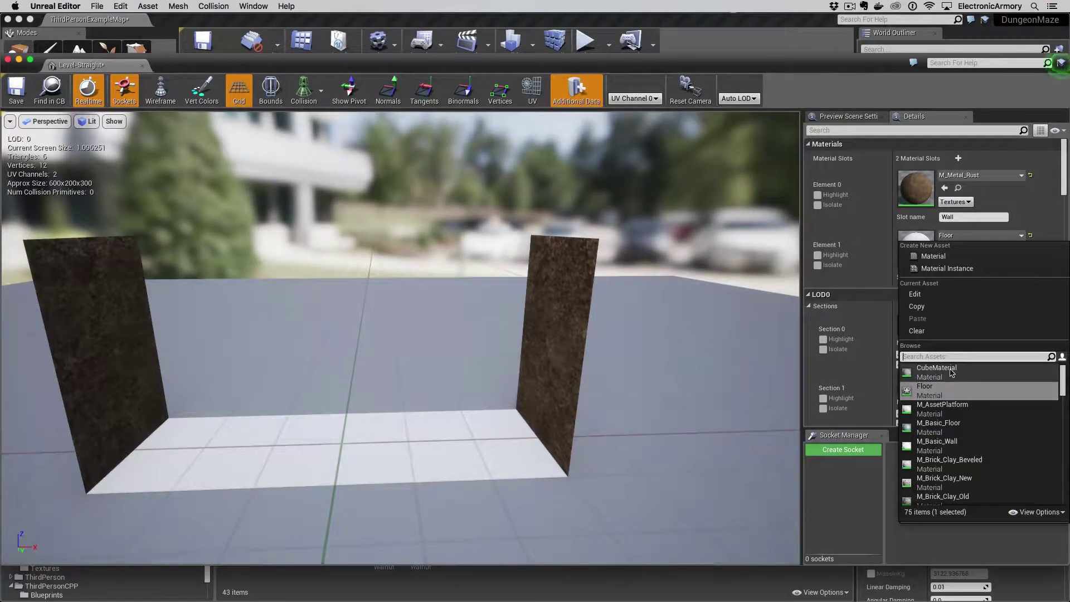
type("coble")
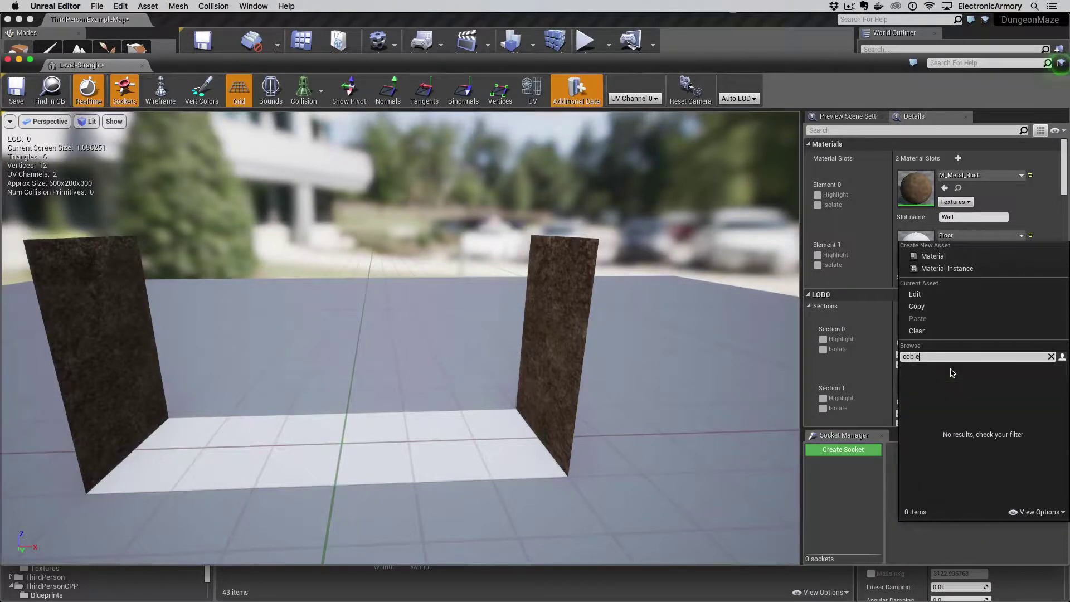
type("b")
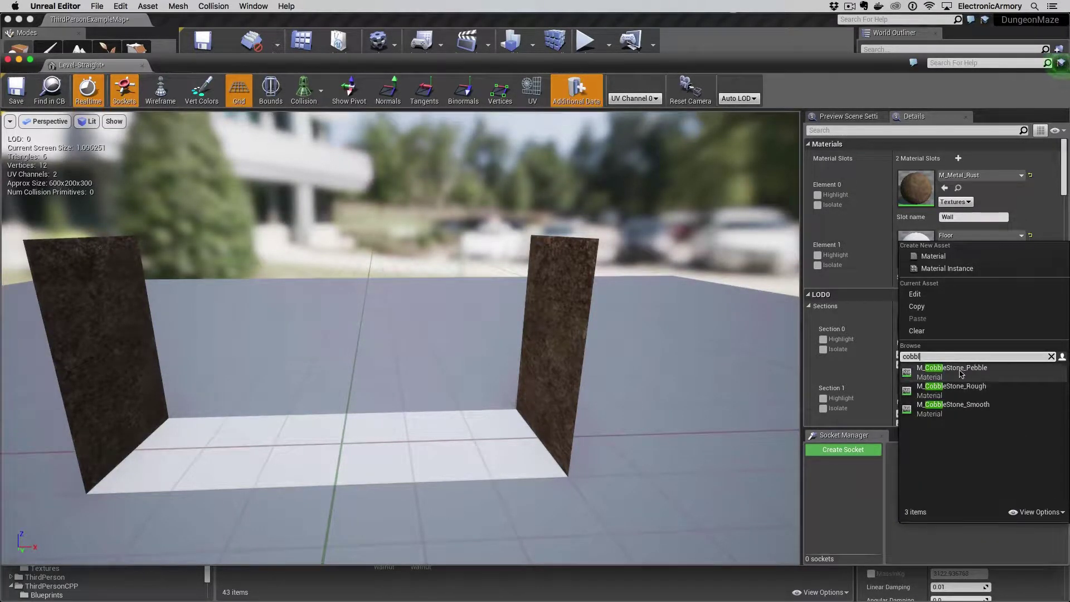
left_click(953, 371)
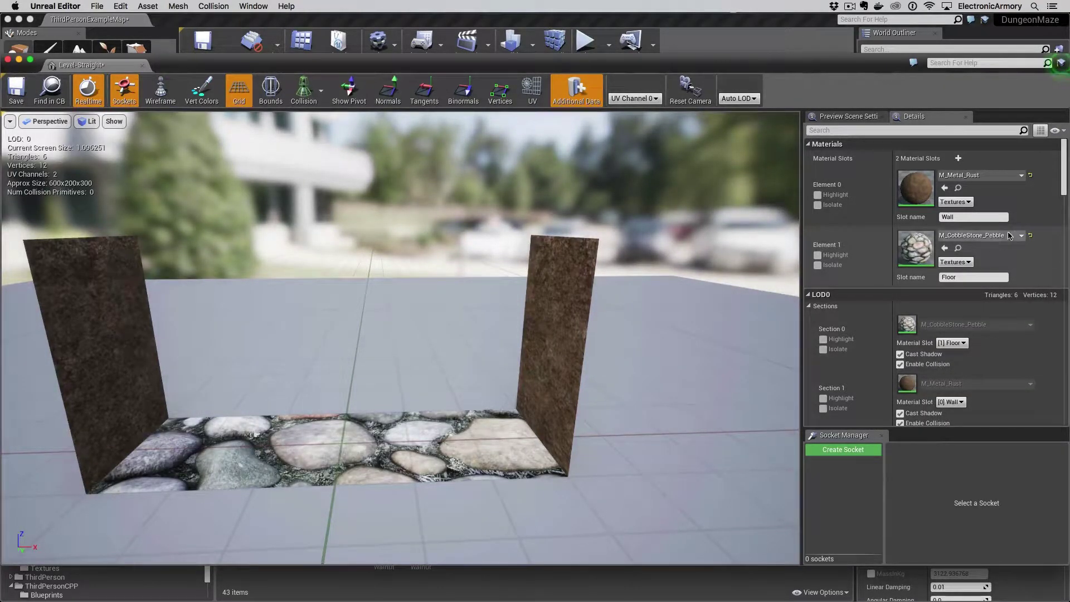
left_click(987, 235)
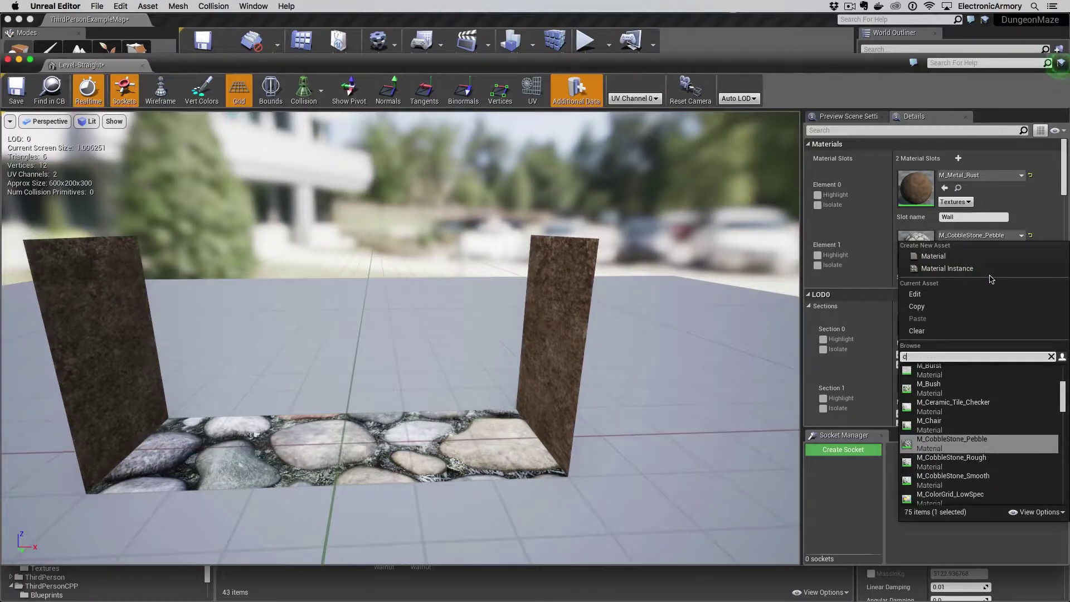
type("obbl")
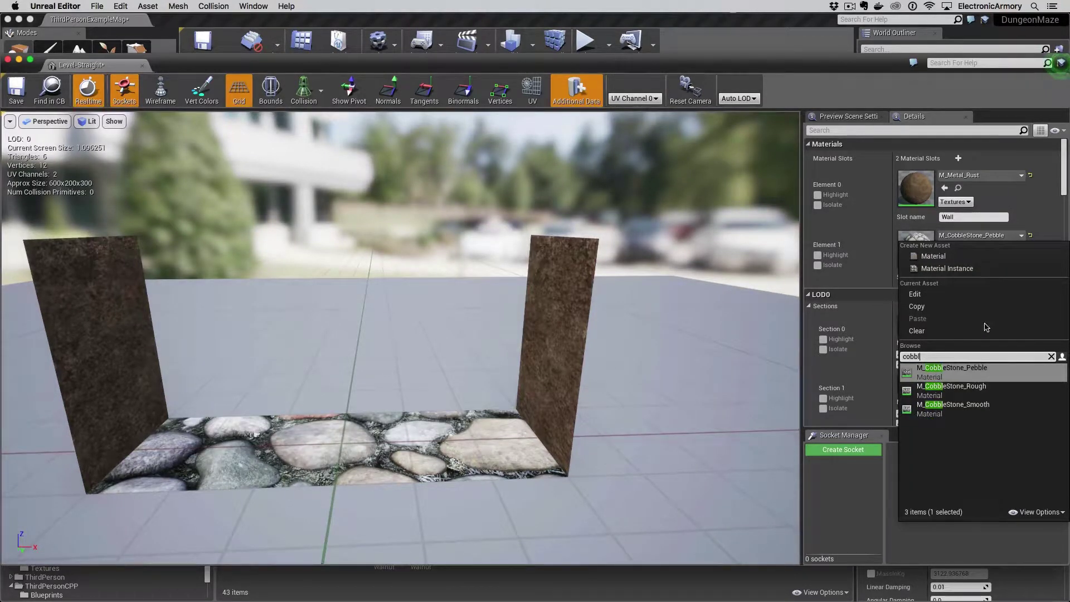
left_click(976, 390)
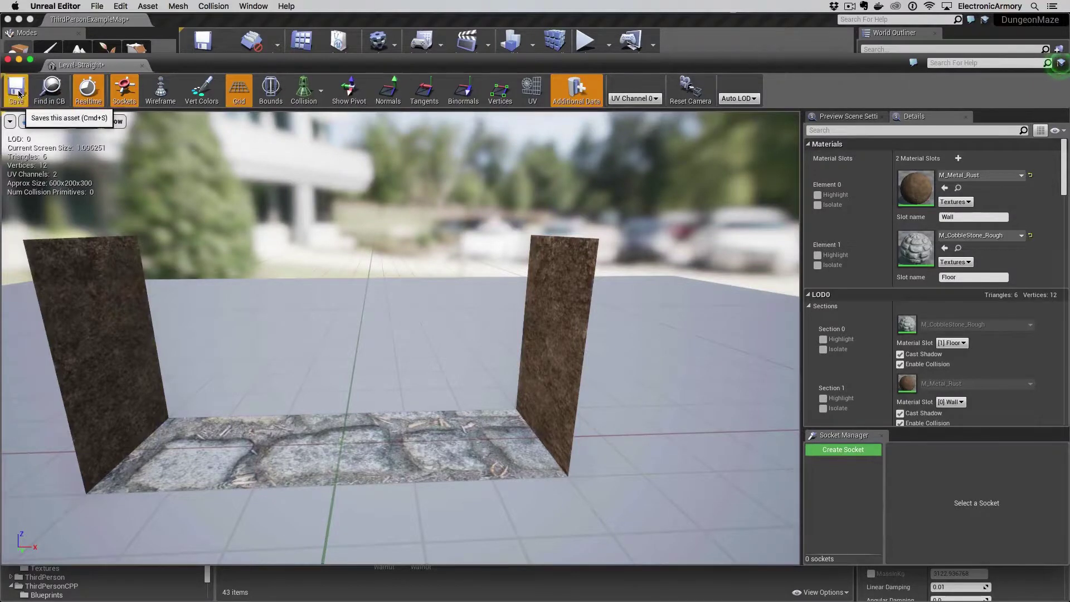
- Close the Level-Straight mesh editor, look around the hallway, and select Level-Straight3
left_click(142, 67)
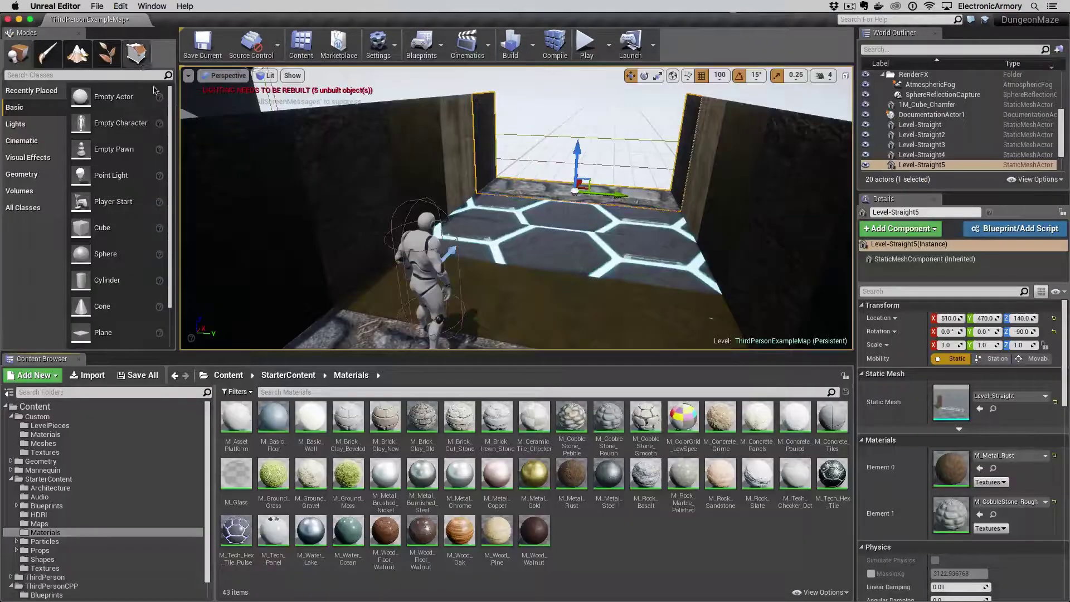
right_click_drag(502, 209, 494, 184)
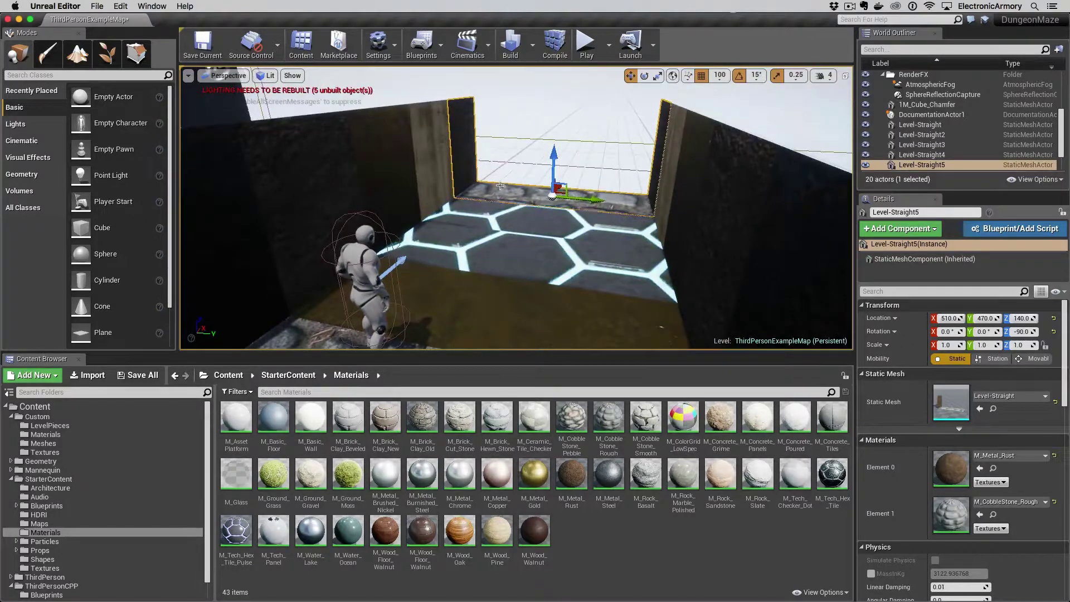
scroll(470, 242, "down", 1)
scroll(478, 240, "down", 1)
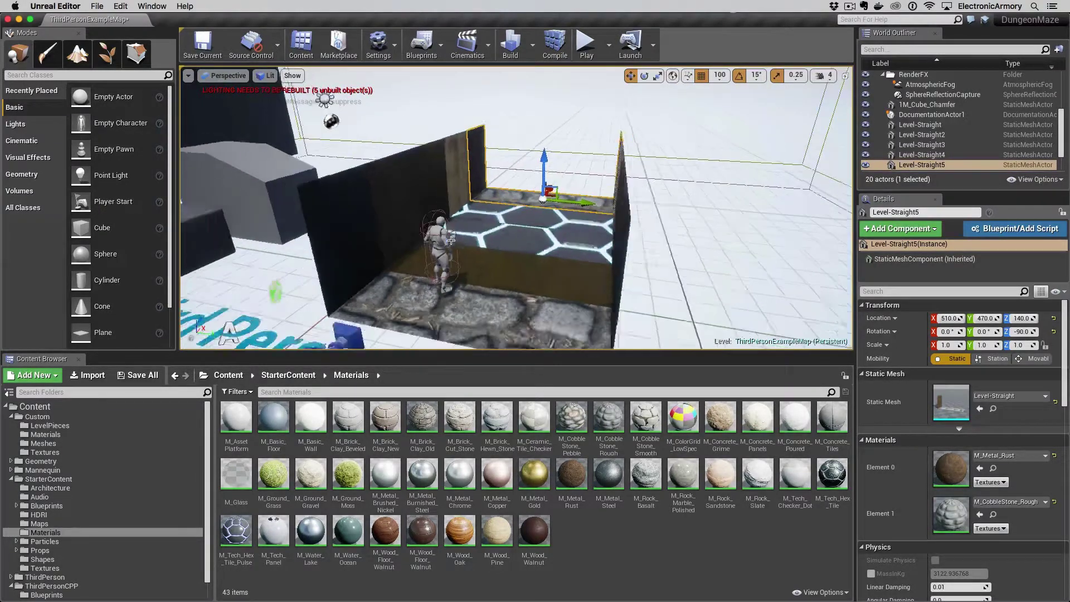
scroll(484, 240, "down", 1)
left_click_drag(529, 231, 518, 242, "alt")
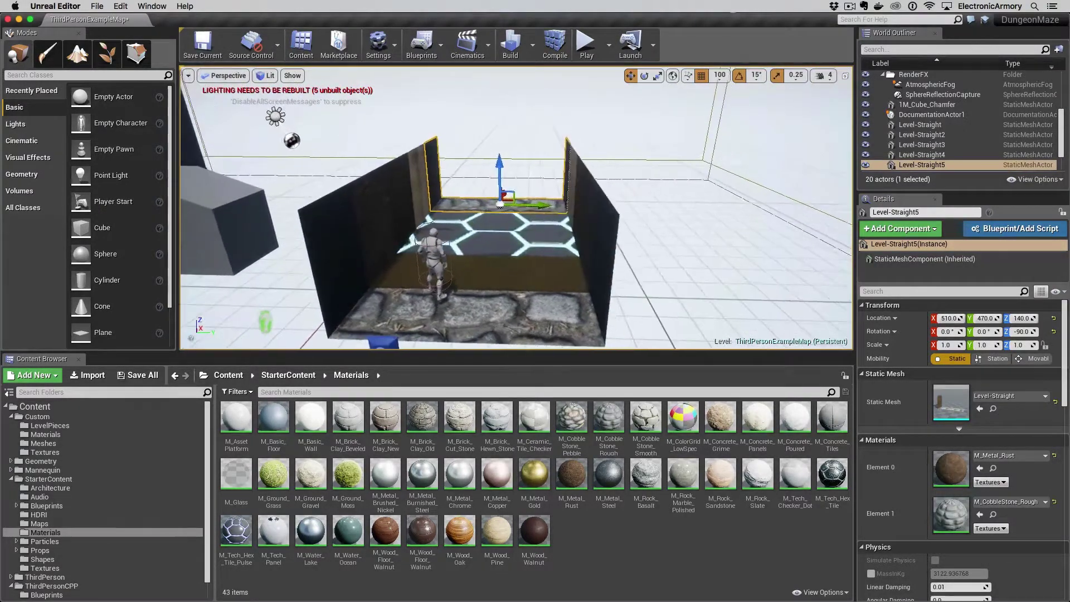
left_click(509, 242)
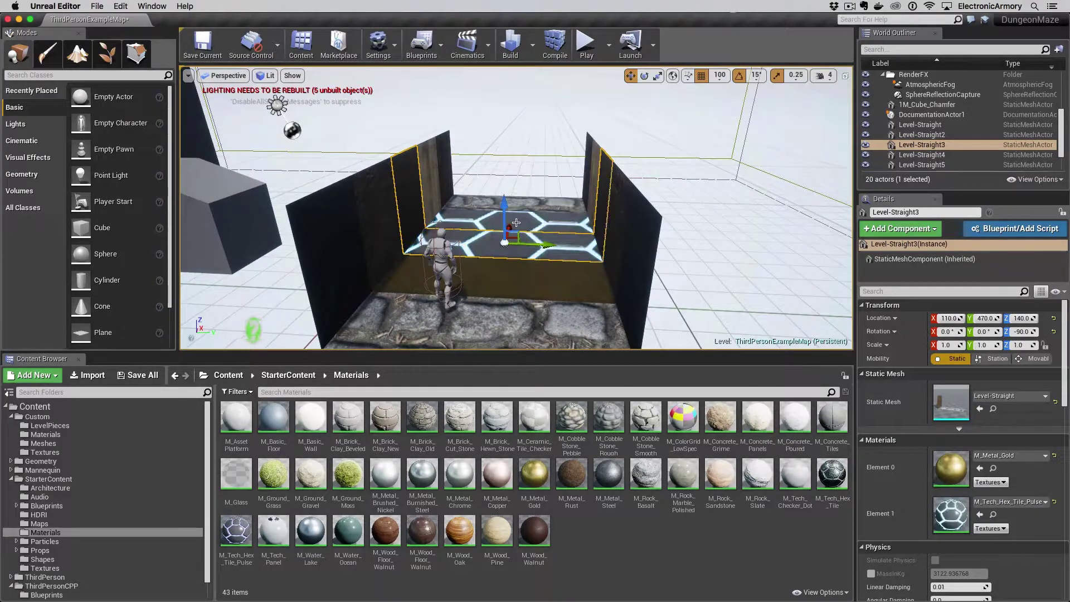
- Delete the extra Level-Straight actors, leaving the original hallway piece selected
key("Delete")
left_click(522, 206)
key("Delete")
key("Delete")
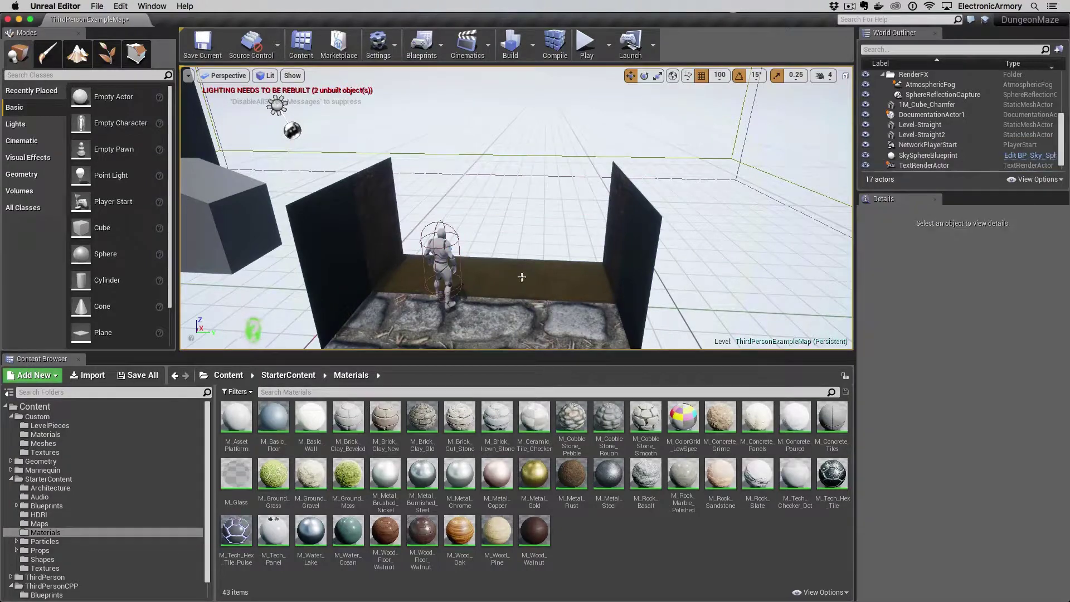
left_click(522, 277)
key("Delete")
left_click(509, 312)
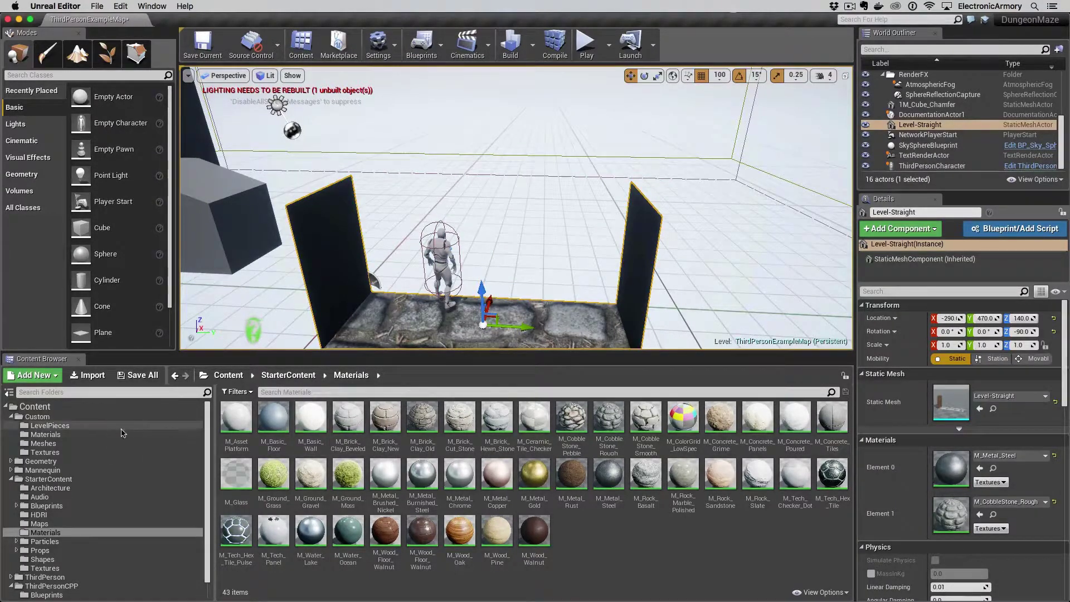
- Drag a new Level-Straight piece from LevelPieces into the level and lower it
left_click(72, 427)
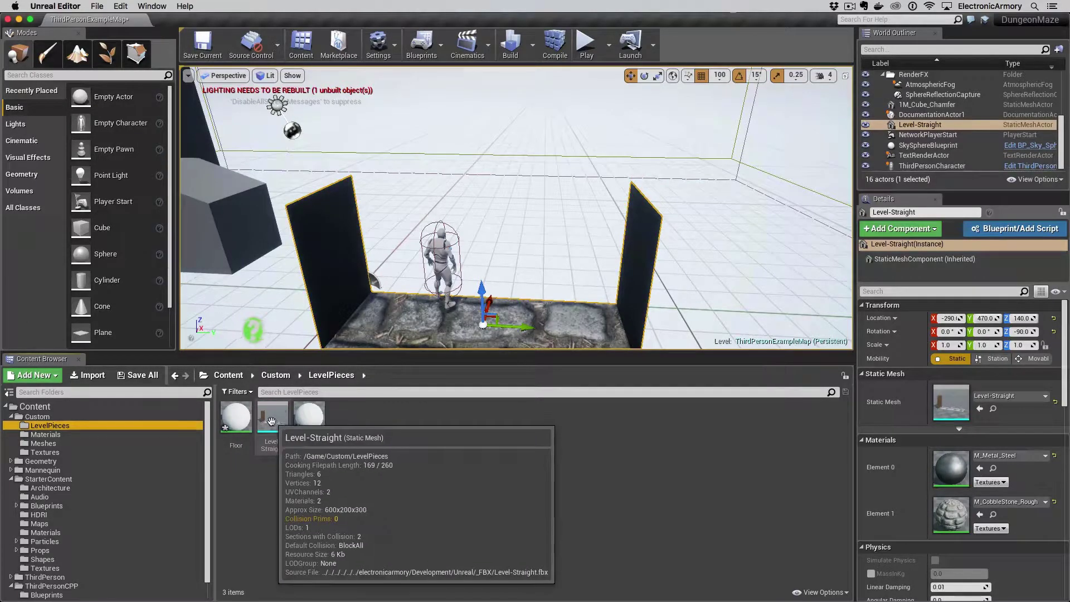
mouse_move(272, 418)
left_mouse_down()
mouse_move(459, 264)
mouse_move(502, 243)
left_mouse_up()
mouse_move(502, 199)
left_mouse_down()
mouse_move(503, 274)
mouse_move(518, 228)
left_mouse_up()
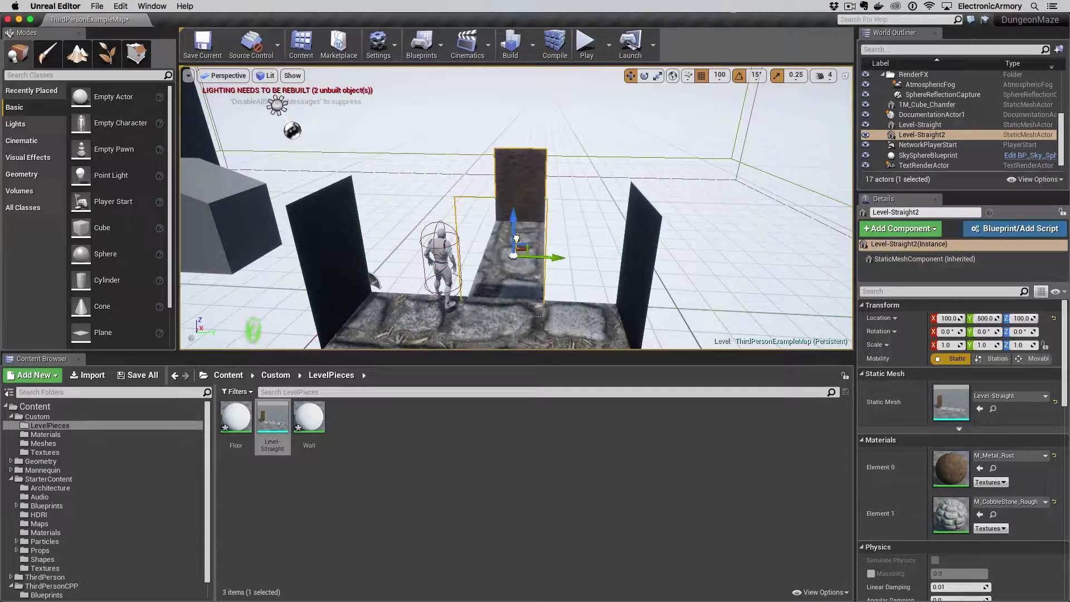
- Rotate the new piece to -90° and move it to -100, 500, 100
key("e")
left_click_drag(565, 266, 511, 272)
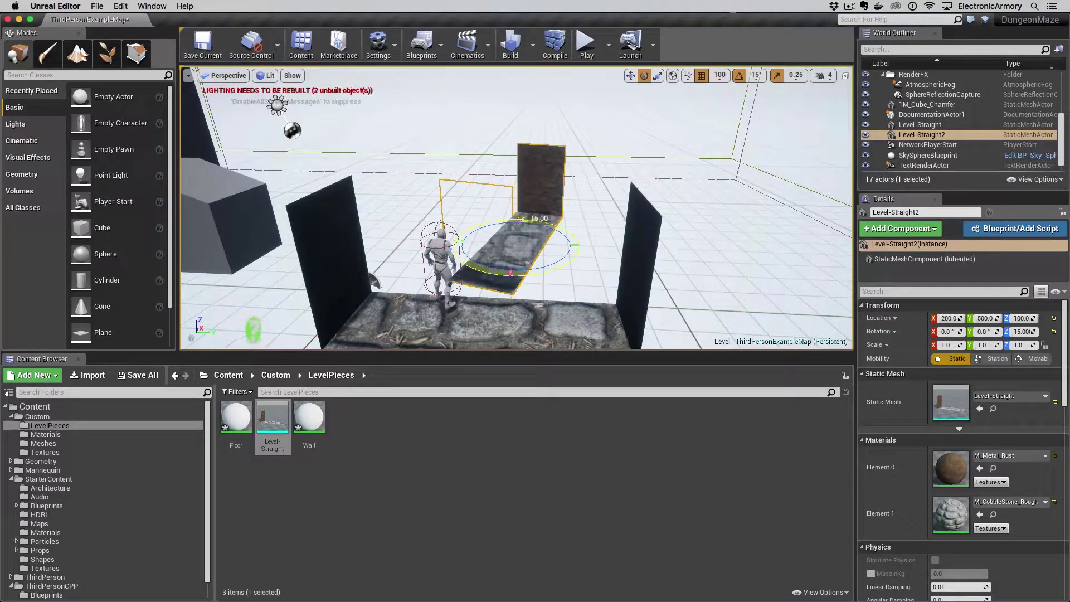
left_click_drag(523, 219, 458, 241)
left_click_drag(510, 272, 557, 270)
key("w")
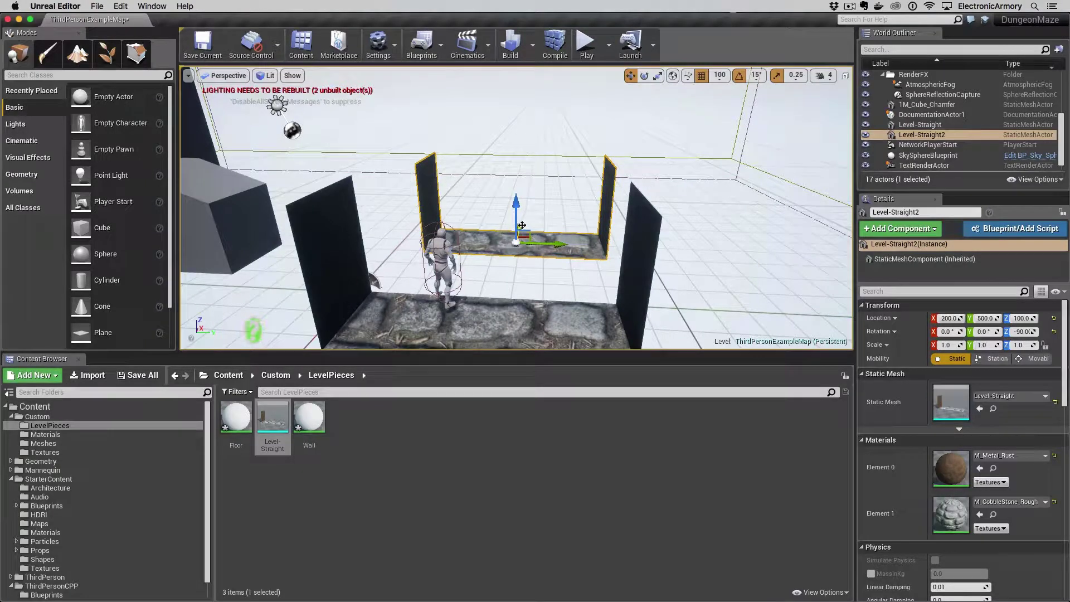
mouse_move(521, 225)
left_mouse_down()
mouse_move(519, 258)
mouse_move(506, 238)
mouse_move(536, 260)
left_mouse_up()
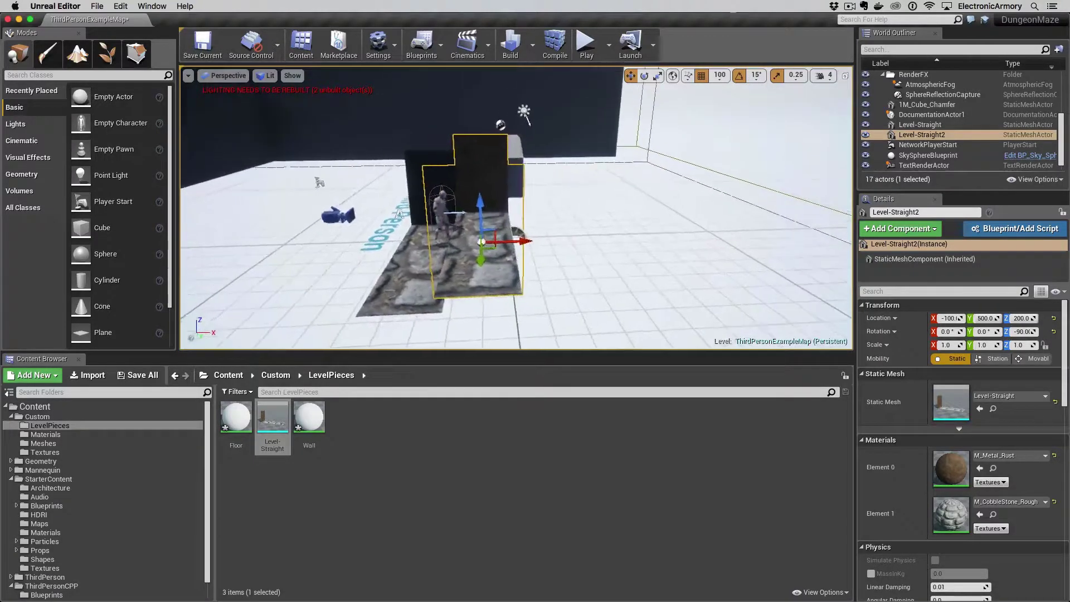
left_click_drag(546, 221, 547, 230)
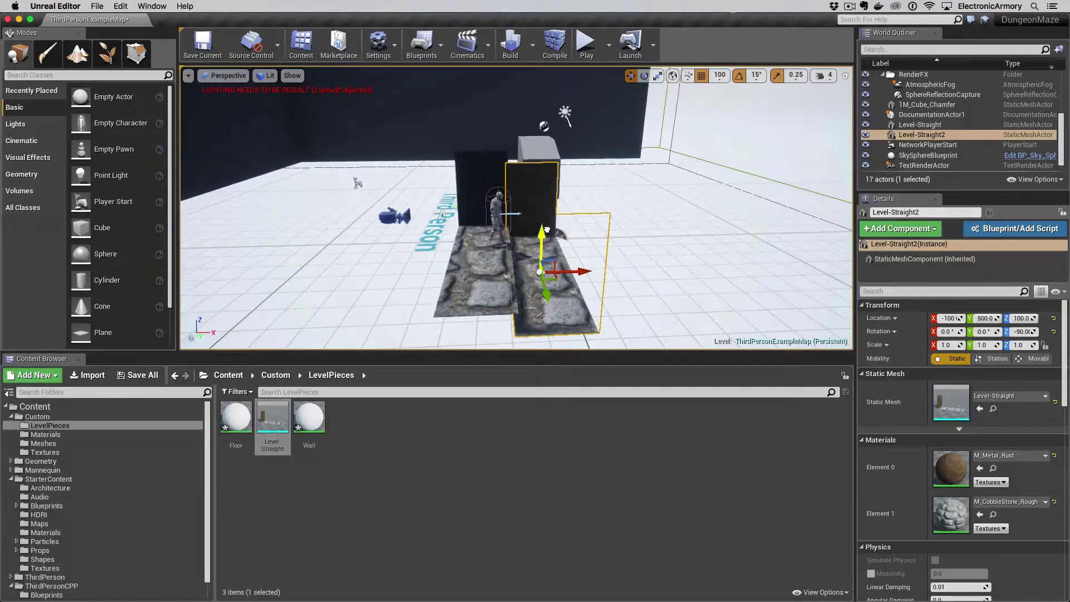
- Set grid snapping to 10, raise the piece to height 160, and nudge it along X
left_click(720, 76)
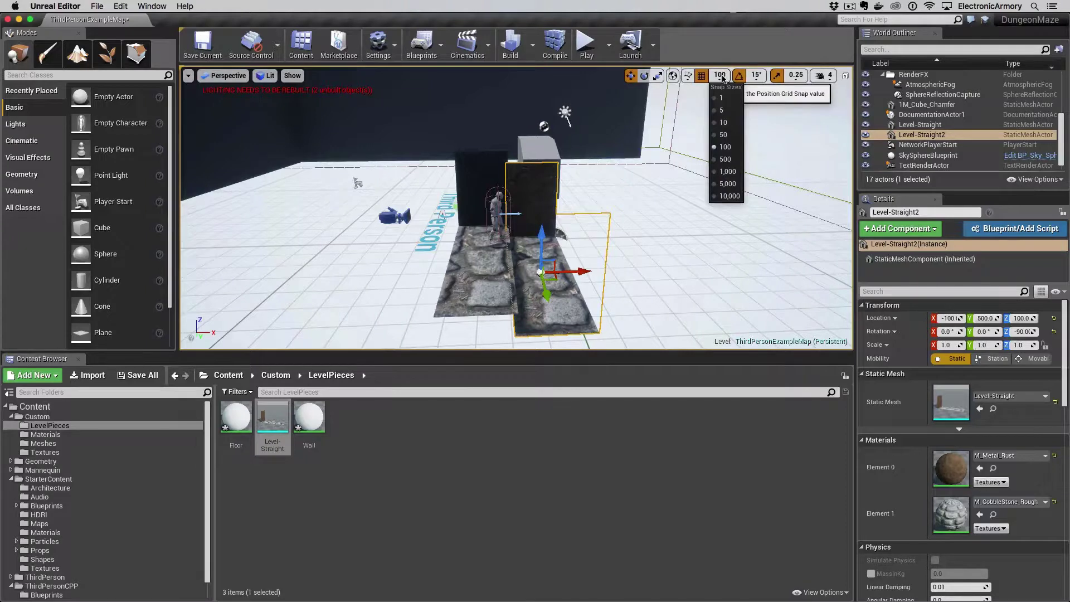
left_click(725, 124)
left_click_drag(543, 236, 543, 216)
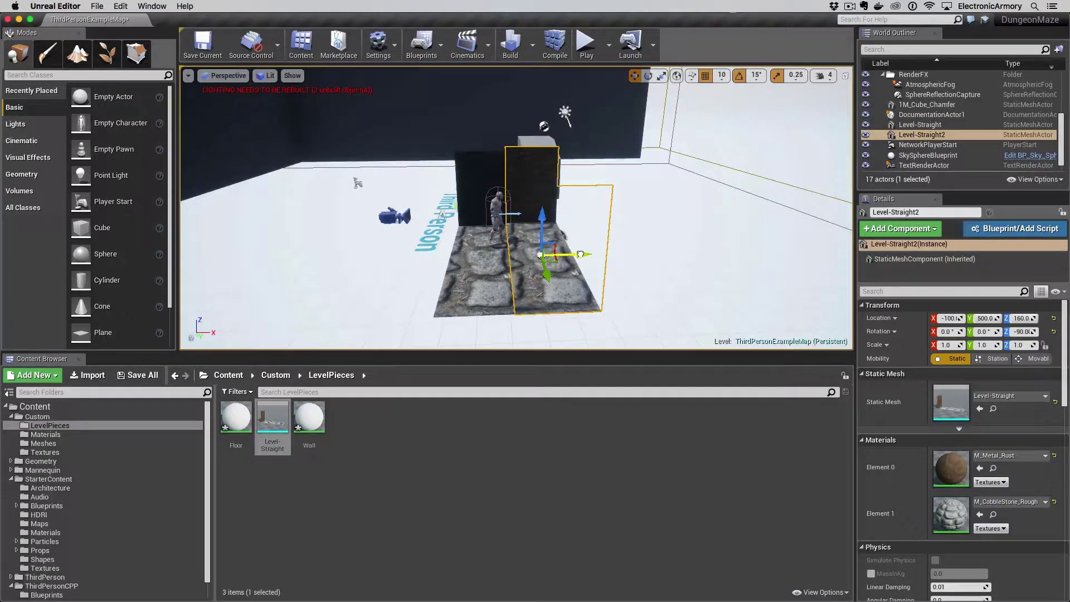
left_click_drag(582, 254, 585, 254)
- In Left orthographic view, frame the copy, slide it along Y, then return to Perspective
left_click_drag(543, 301, 430, 287, "alt")
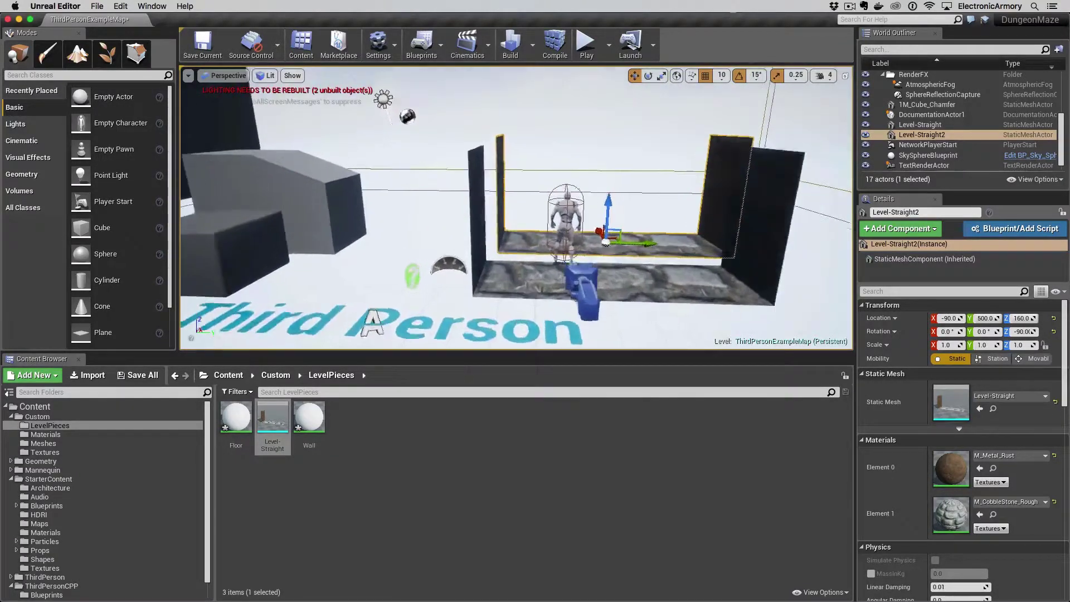
left_click_drag(430, 286, 436, 210, "alt")
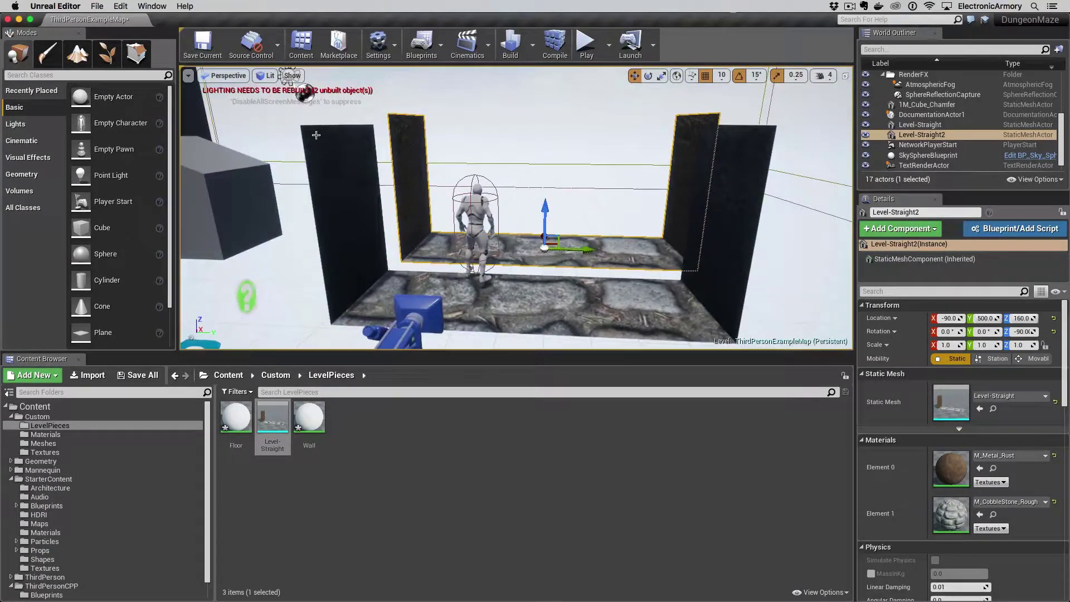
left_click(227, 75)
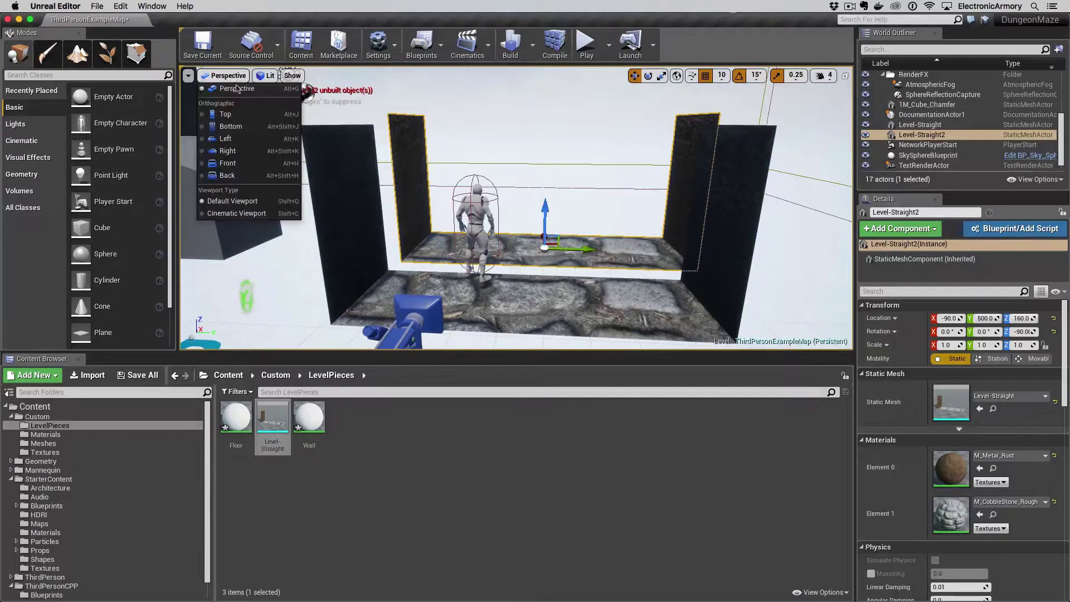
left_click(241, 139)
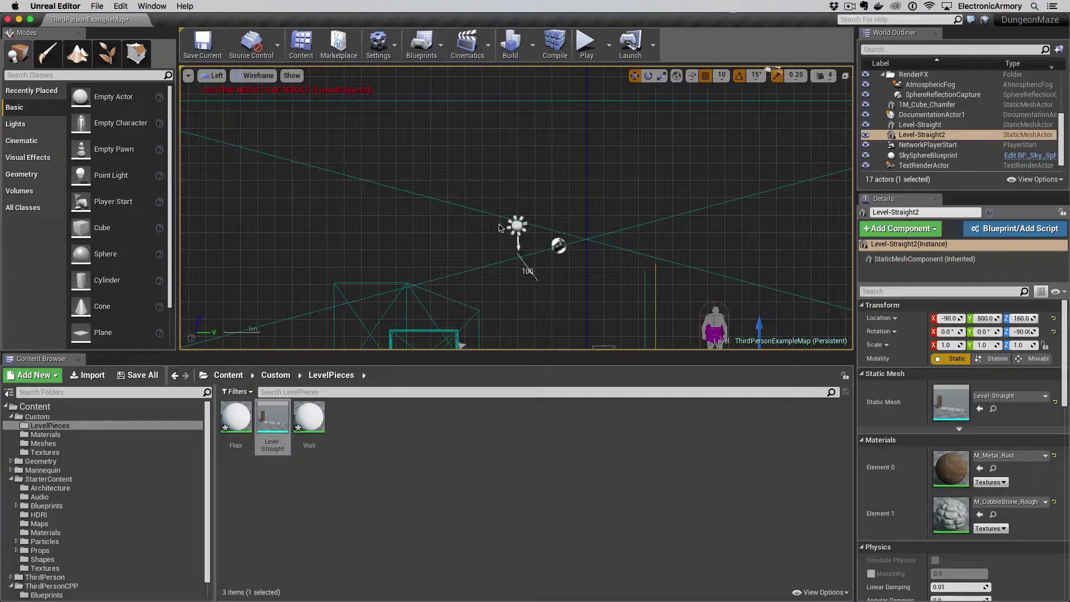
key("f")
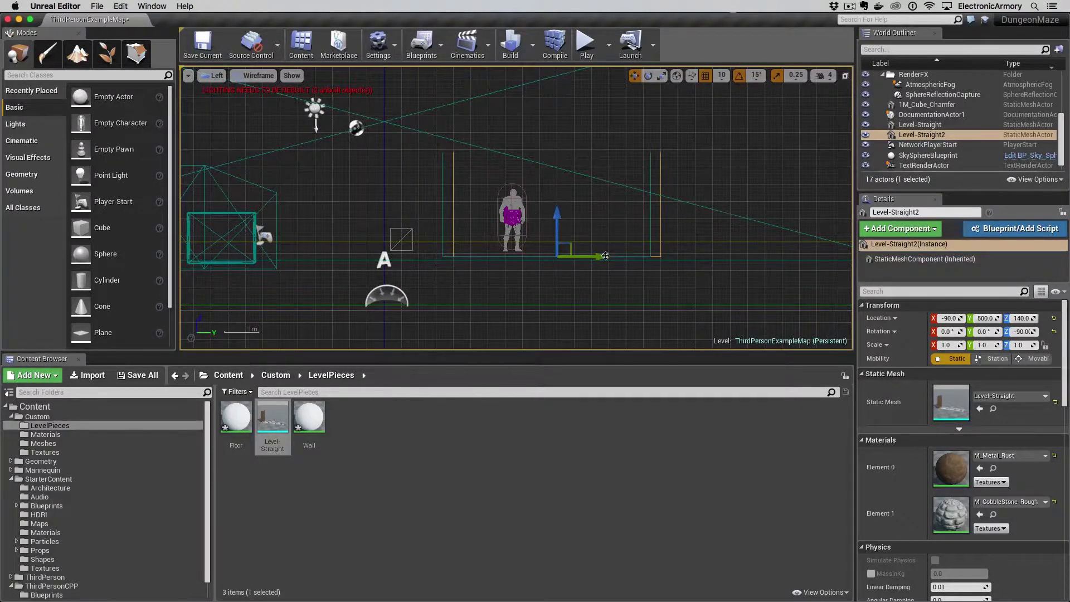
left_click_drag(602, 255, 589, 257)
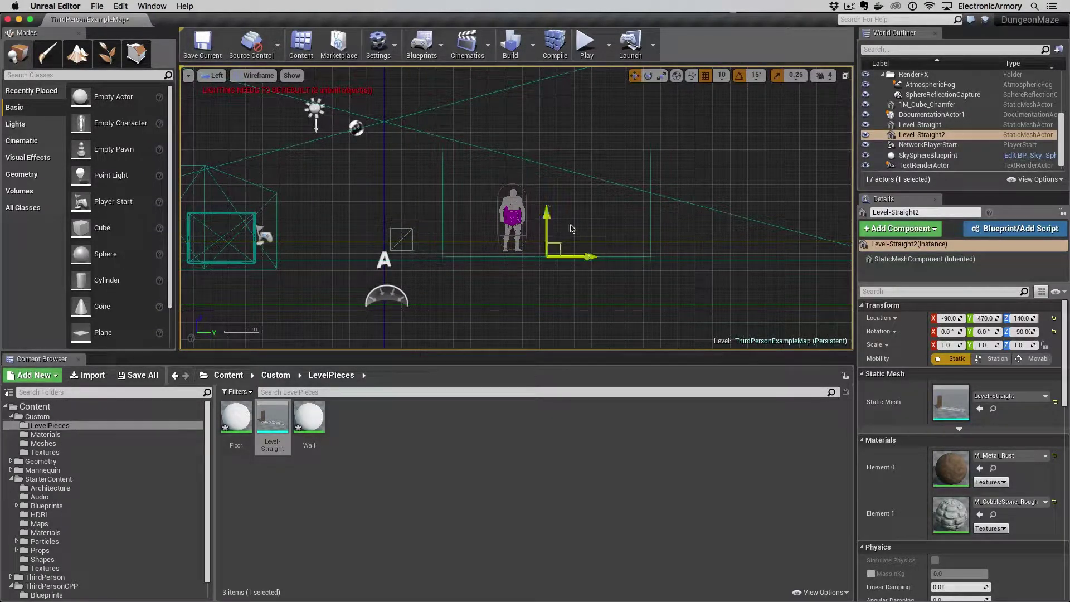
left_click(216, 76)
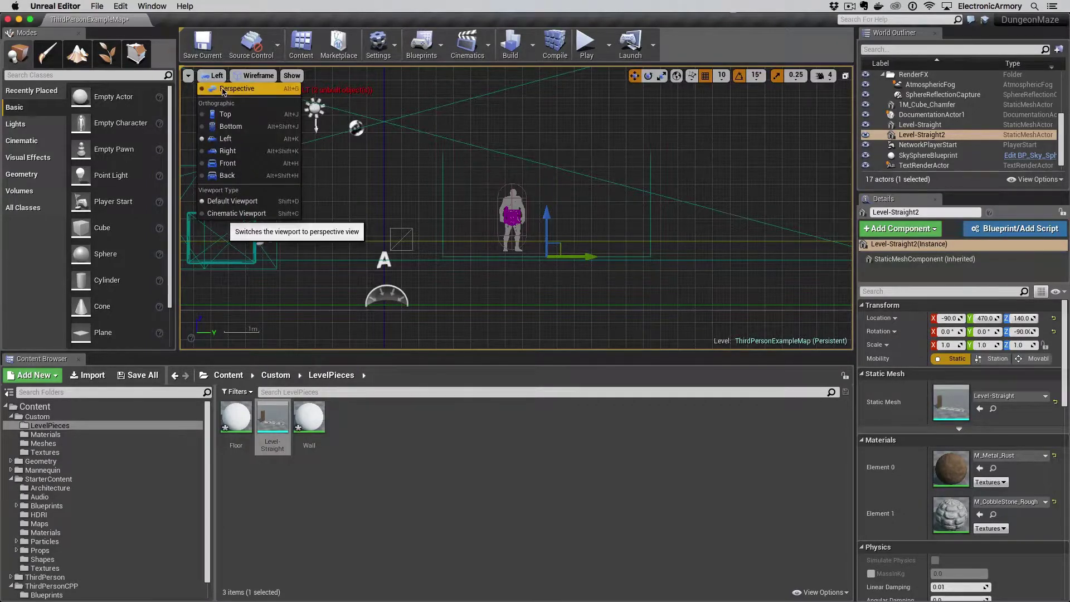
left_click(239, 87)
mouse_move(368, 175)
right_mouse_down()
mouse_move(318, 226)
mouse_move(351, 251)
mouse_move(389, 234)
right_mouse_up()
- Delete the hallway copy and the original, then place a fresh Level-Straight piece
key("Delete")
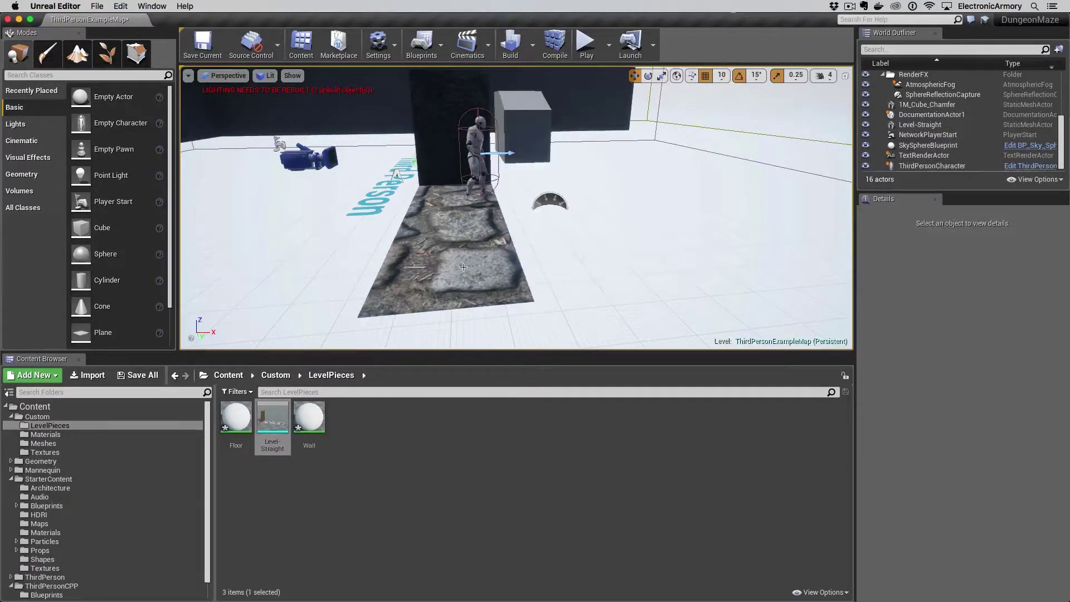
left_click(466, 264)
key("Delete")
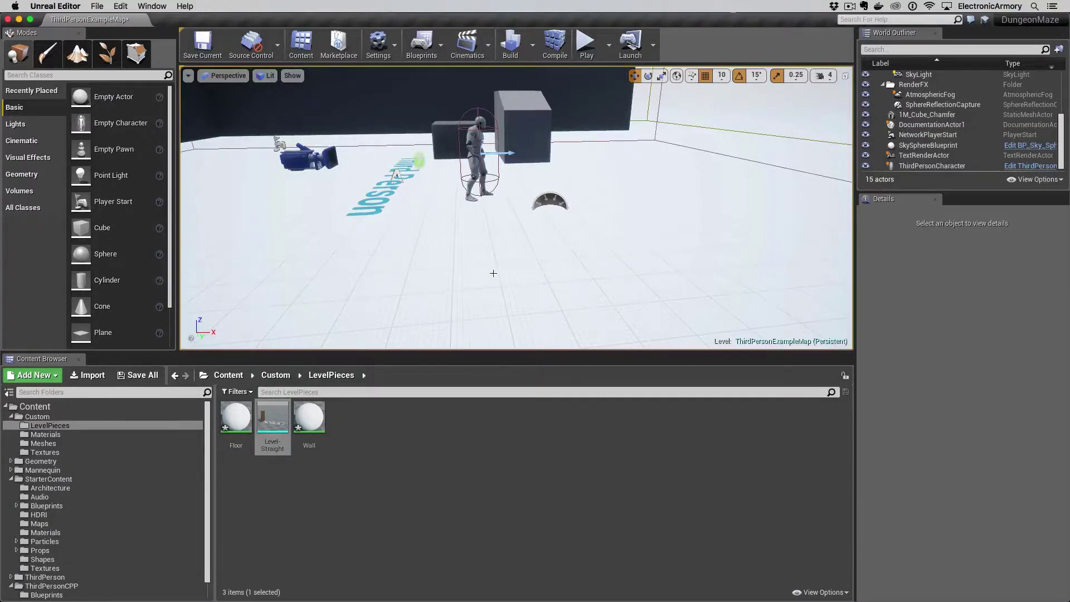
mouse_move(273, 423)
left_mouse_down()
mouse_move(487, 253)
mouse_move(489, 261)
left_mouse_up()
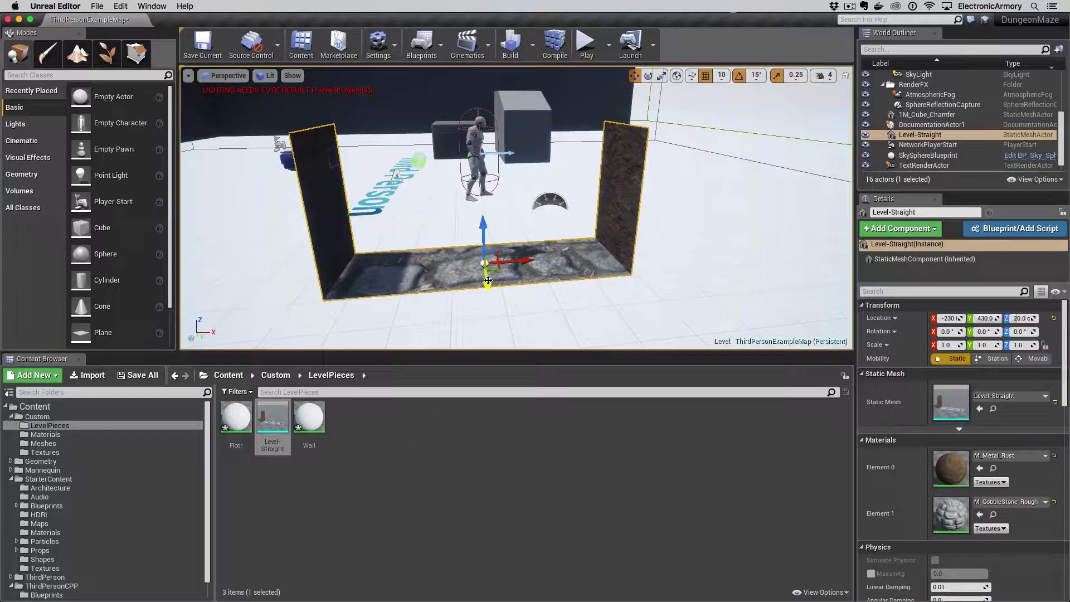
- Set grid snapping to 50, then place and rotate a second hallway piece
left_click(721, 75)
left_click(730, 136)
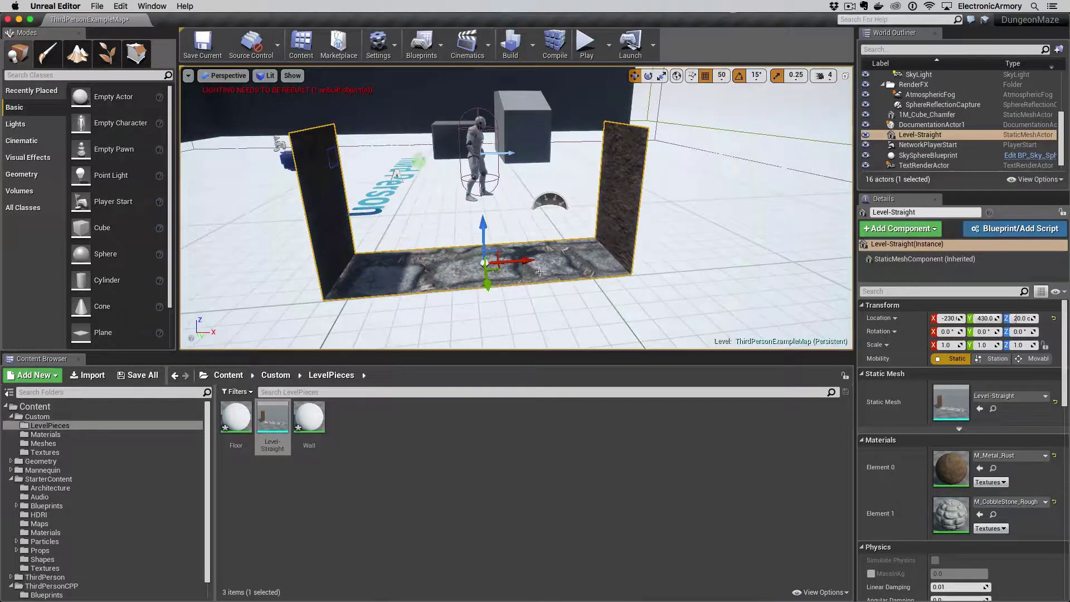
key("e")
mouse_move(528, 273)
left_mouse_down()
mouse_move(502, 289)
mouse_move(515, 285)
left_mouse_up()
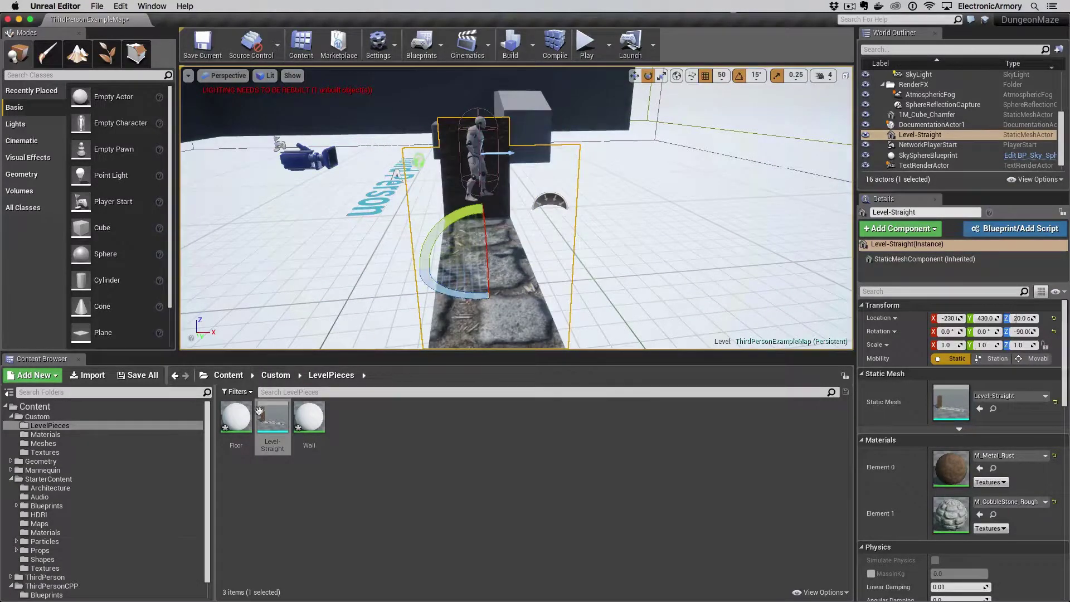
left_click_drag(272, 419, 568, 255)
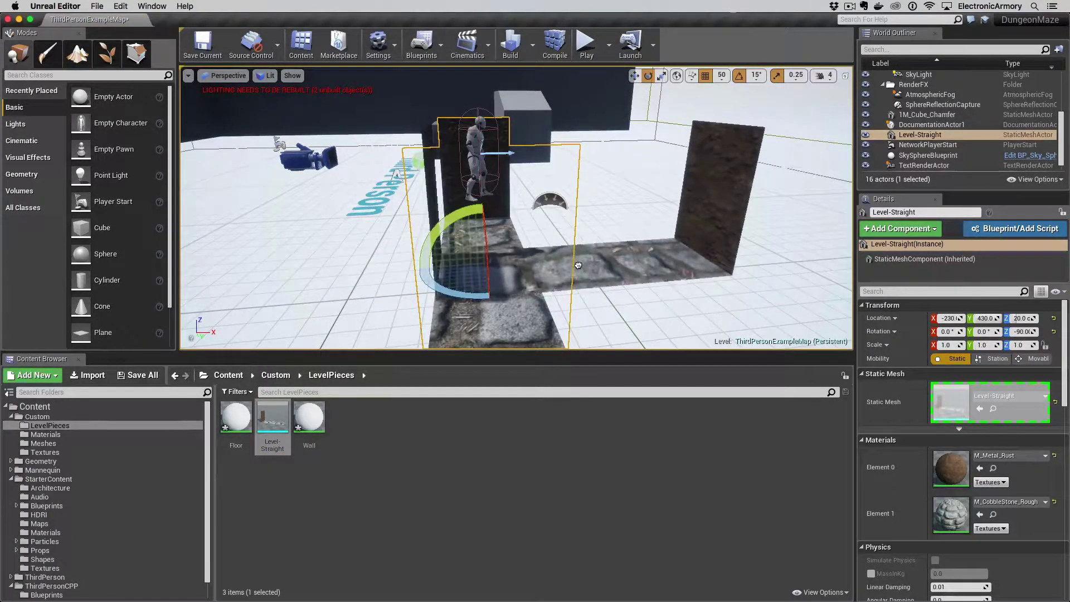
mouse_move(539, 289)
left_mouse_down()
mouse_move(543, 276)
mouse_move(482, 296)
left_mouse_up()
right_click_drag(482, 297, 467, 298)
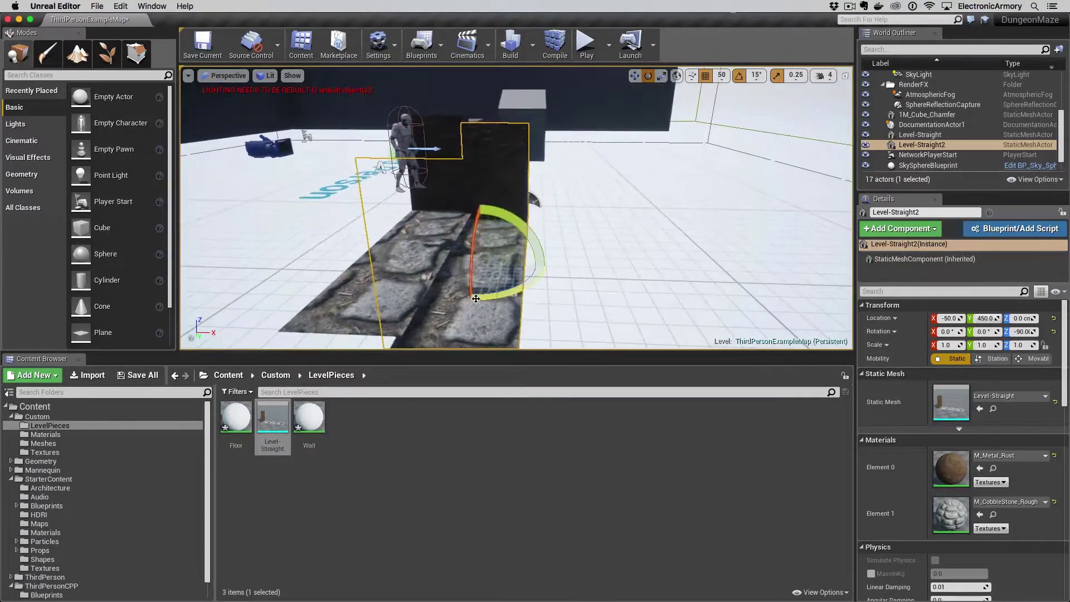
key("w")
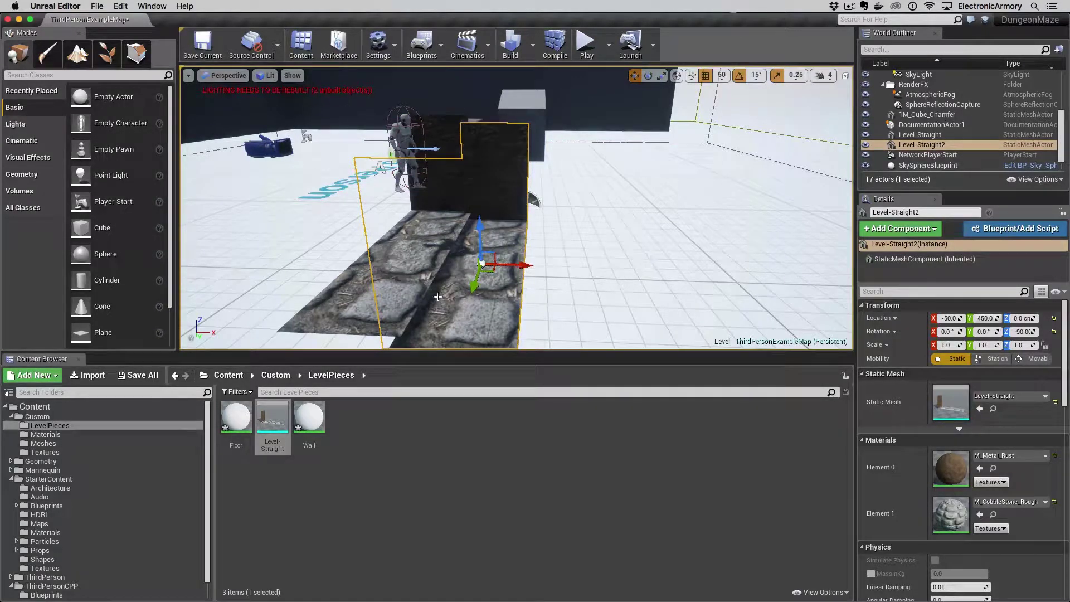
- Delete both pieces, place a new hallway piece, and rotate it 75 degrees
key("Delete")
left_click(409, 285)
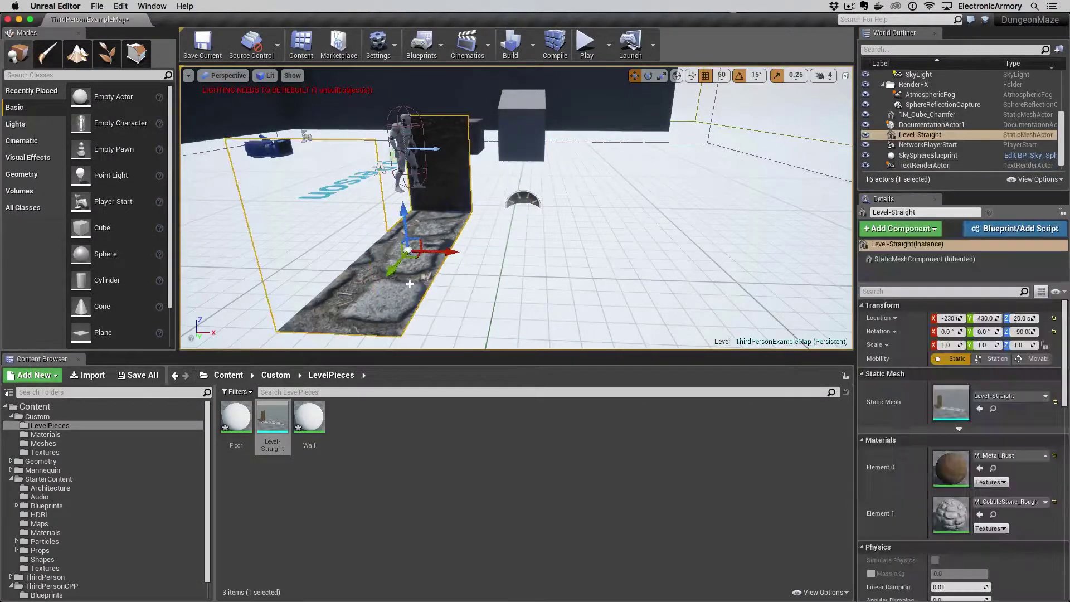
key("Delete")
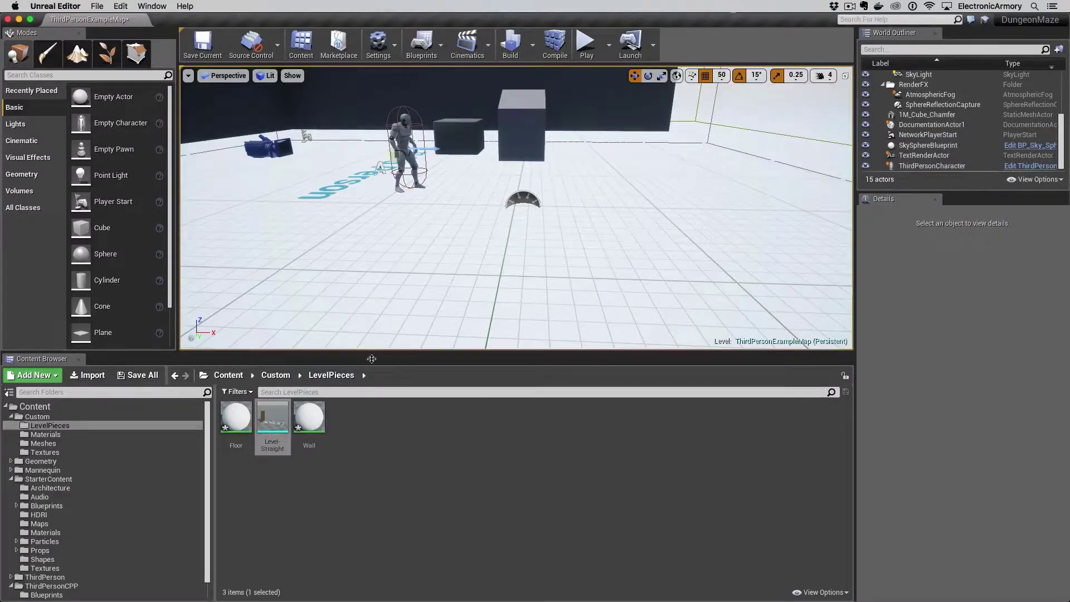
left_click_drag(282, 419, 461, 254)
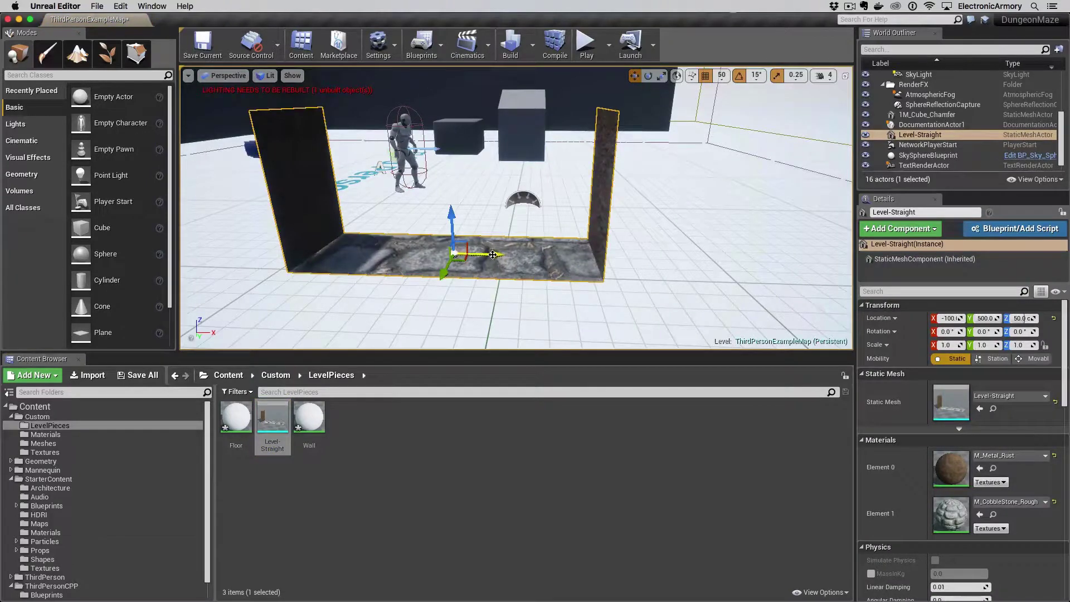
key("e")
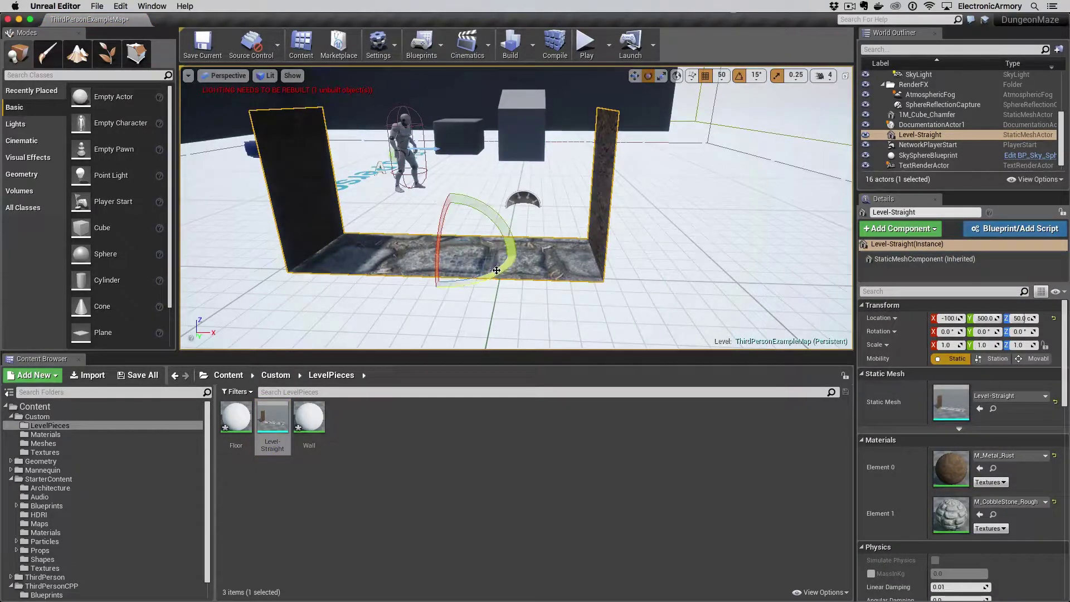
mouse_move(497, 270)
left_mouse_down()
mouse_move(457, 288)
mouse_move(501, 268)
left_mouse_up()
- Place a second hallway piece, move it to X 100 and Y 500, and frame it
mouse_move(272, 418)
left_mouse_down()
mouse_move(620, 252)
mouse_move(592, 272)
left_mouse_up()
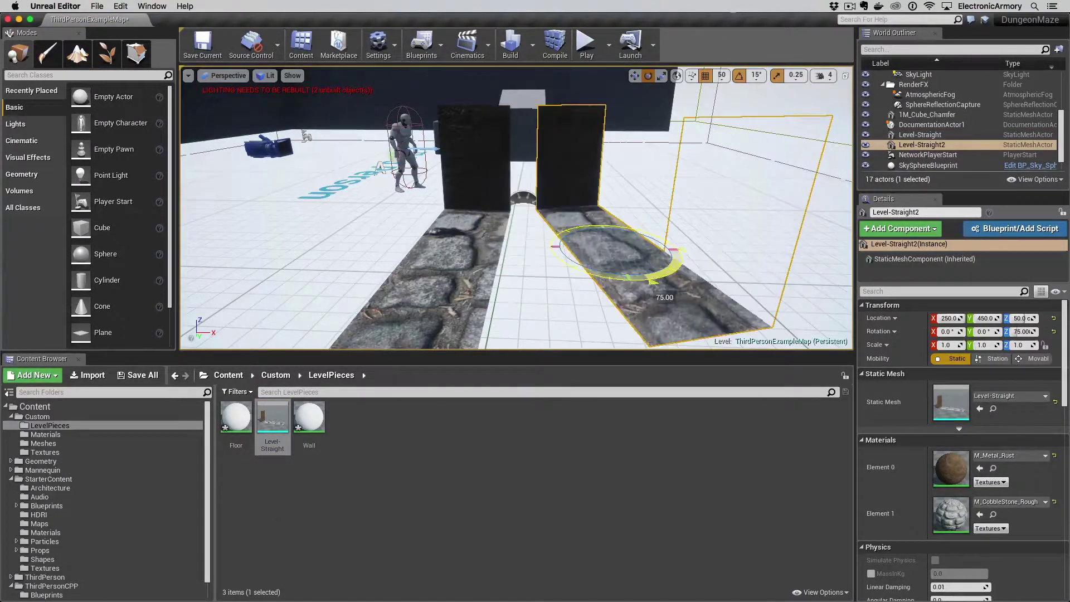
right_click_drag(592, 272, 592, 272)
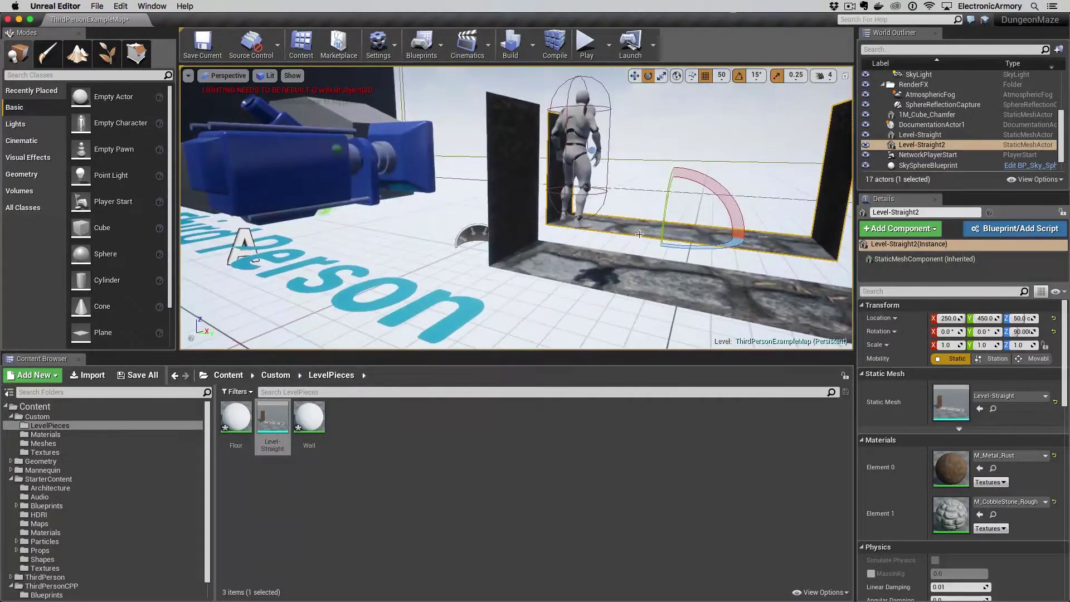
key("w")
mouse_move(677, 223)
left_mouse_down()
mouse_move(669, 243)
mouse_move(727, 251)
left_mouse_up()
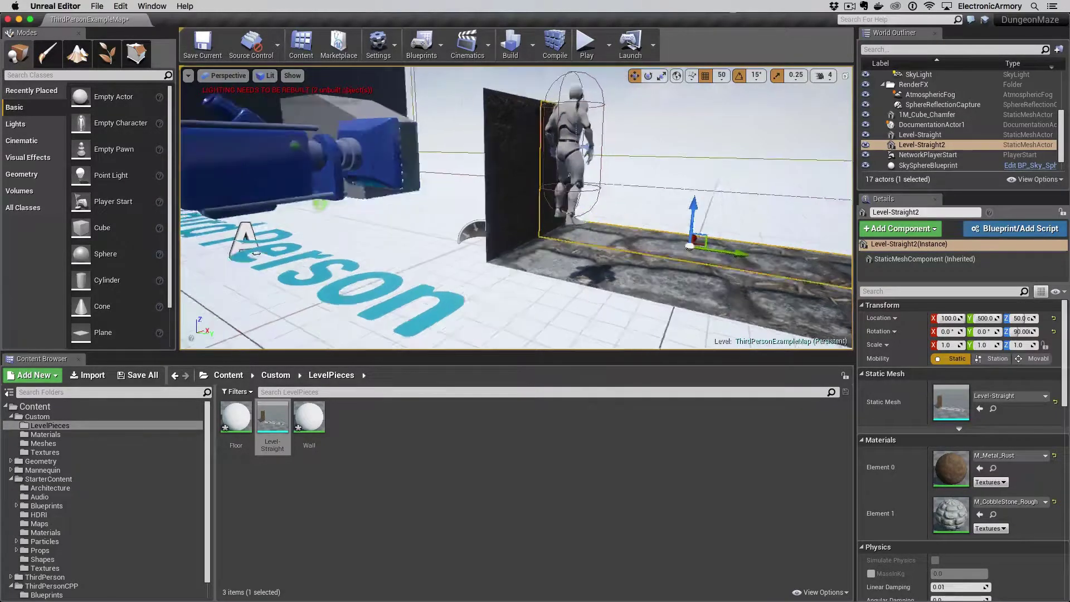
right_click_drag(727, 251, 812, 131)
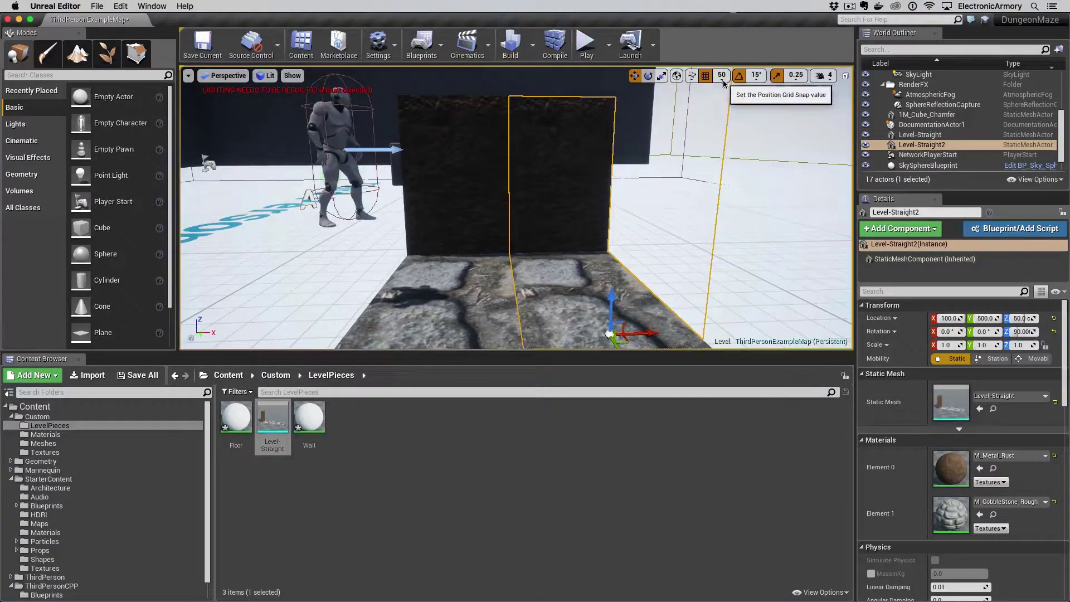
right_click_drag(735, 126, 736, 125)
right_click_drag(793, 322, 793, 322)
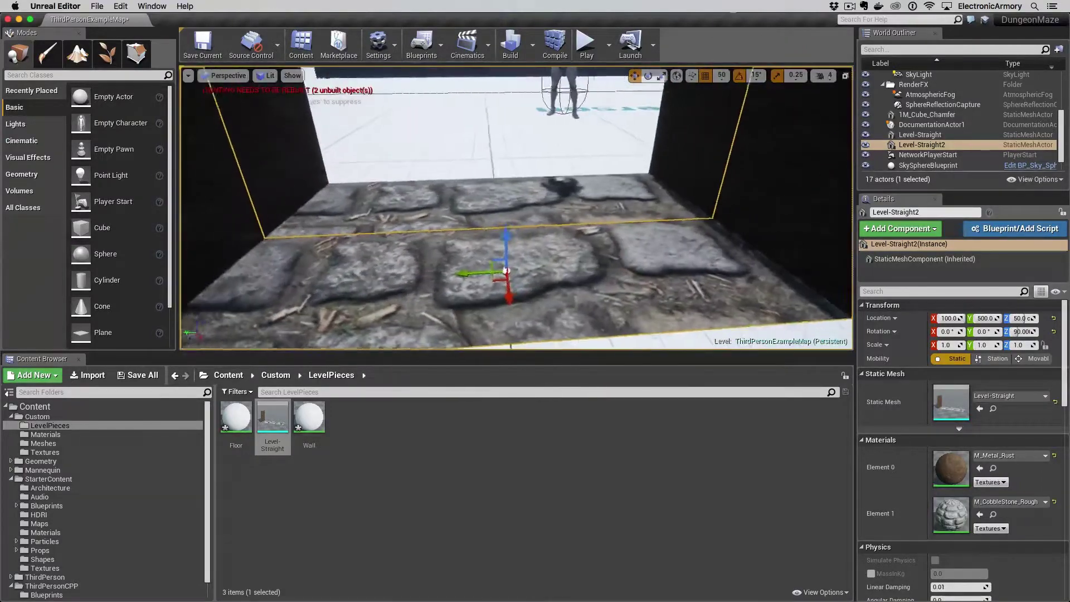
key("f")
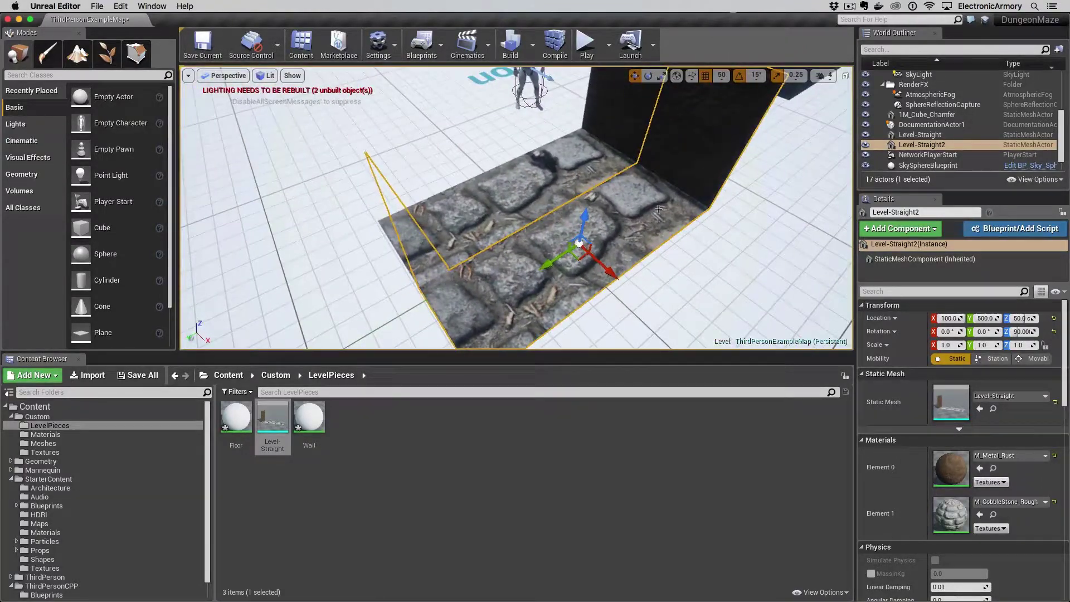
- Deselect the hallway piece in Unreal and switch to Blender's UV Editing layout
left_click(718, 265)
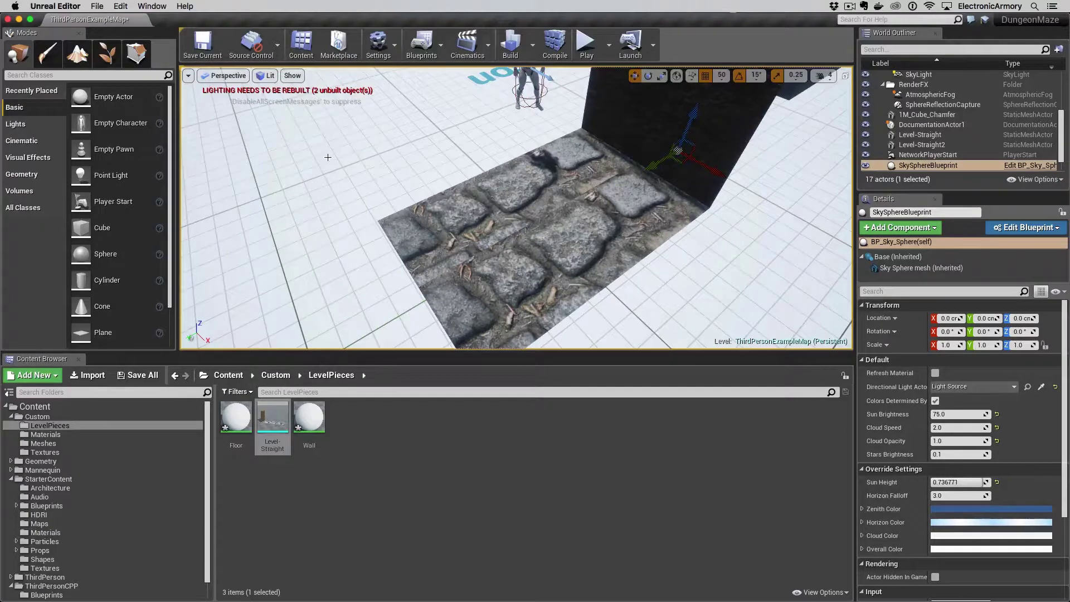
key("super+Tab")
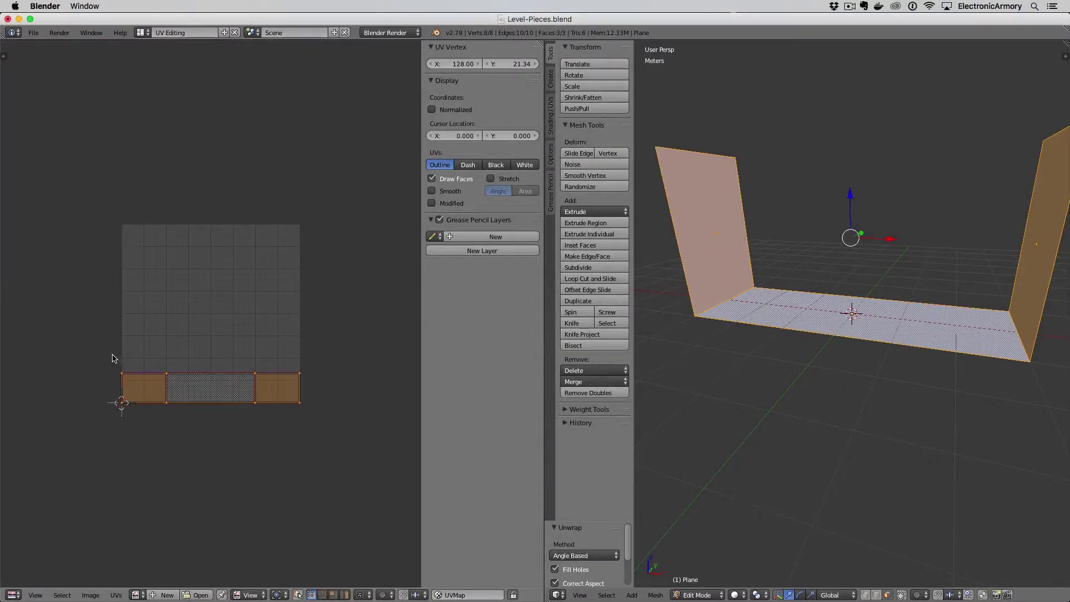
- Clear the UV selection and box-select the top row of vertices on all three islands
right_click(112, 342)
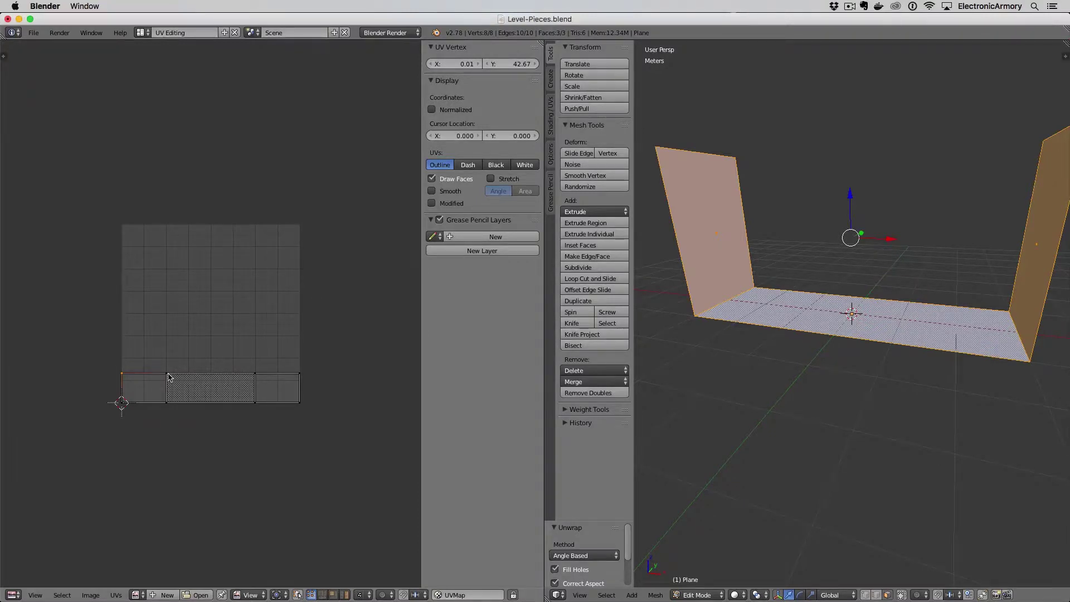
key("a")
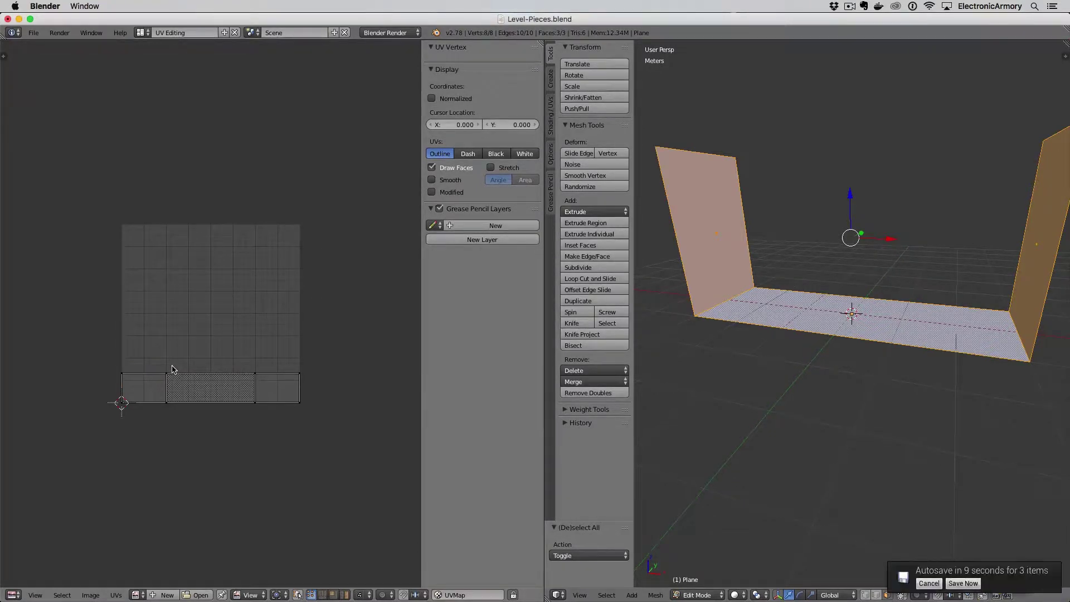
key("b")
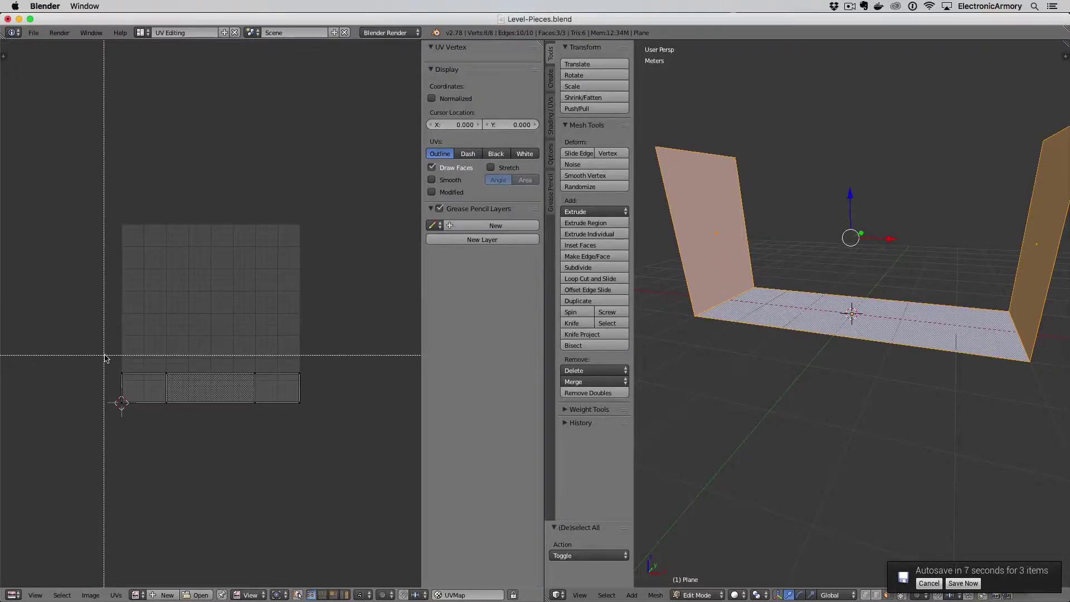
left_click_drag(104, 350, 309, 387)
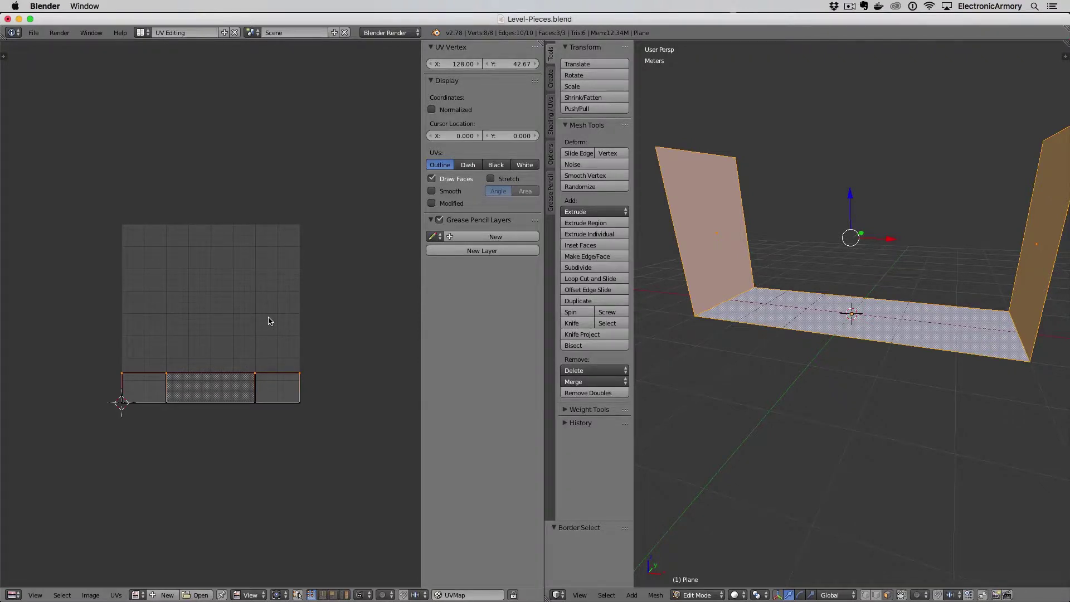
- Move the top UV edge straight up to Y 256 and save the Blender file
key("g")
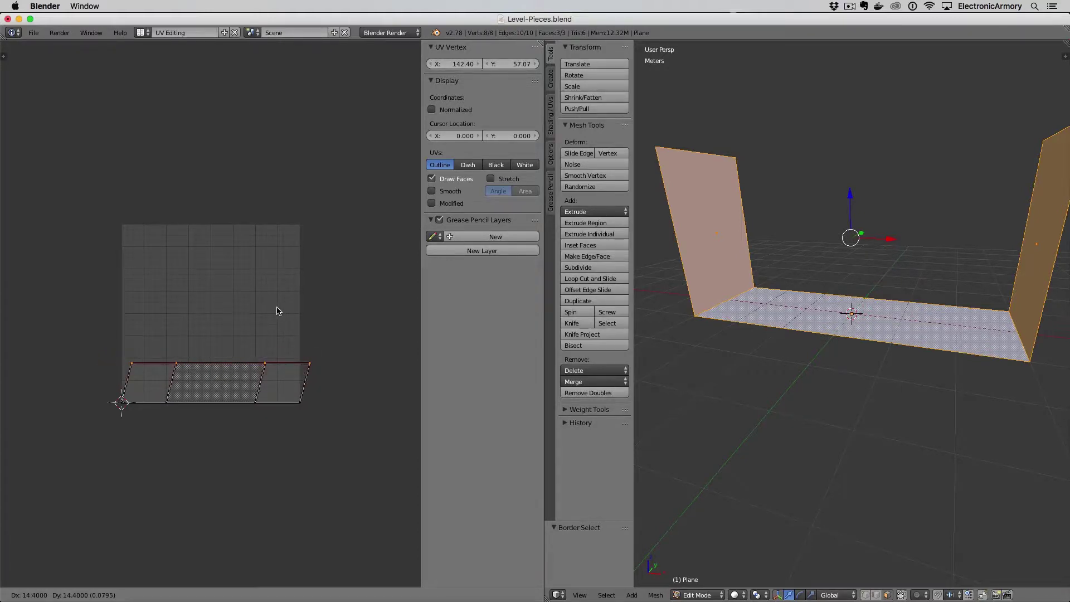
key("y")
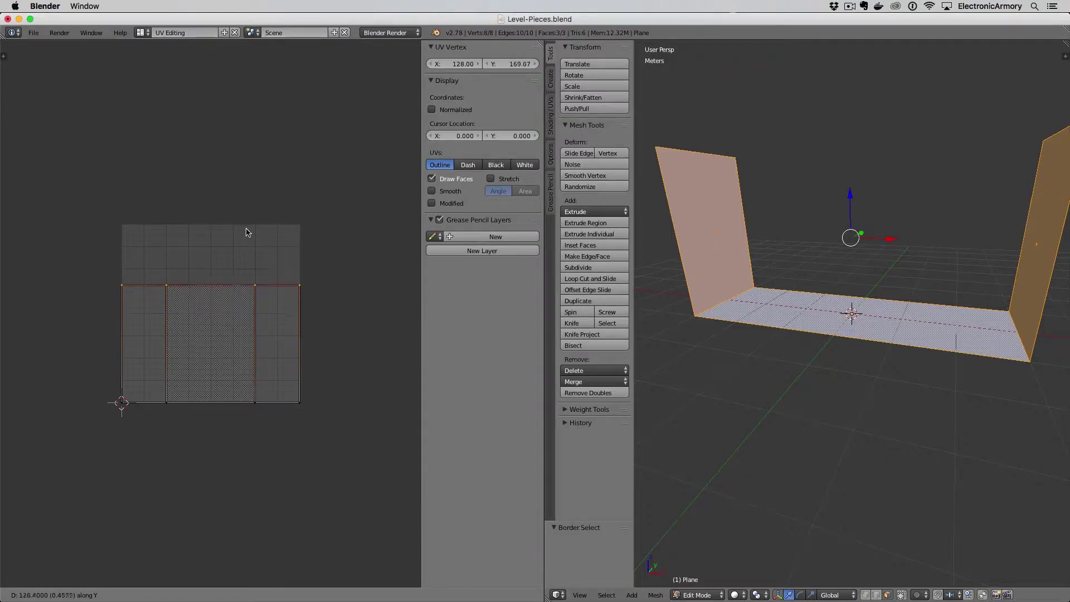
left_click(260, 173)
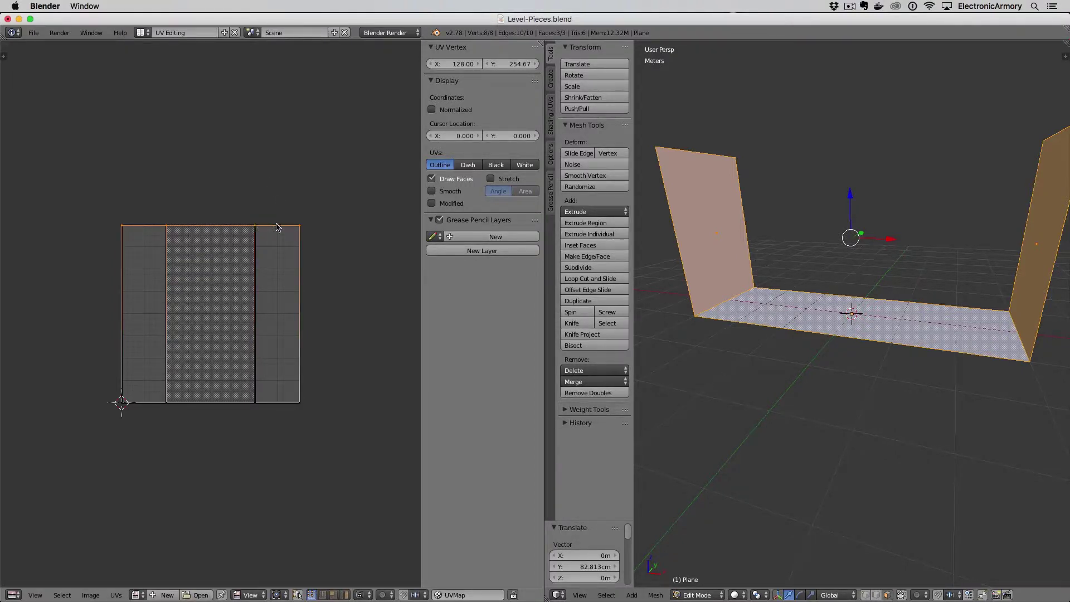
left_click(527, 63)
type("256")
key("Return")
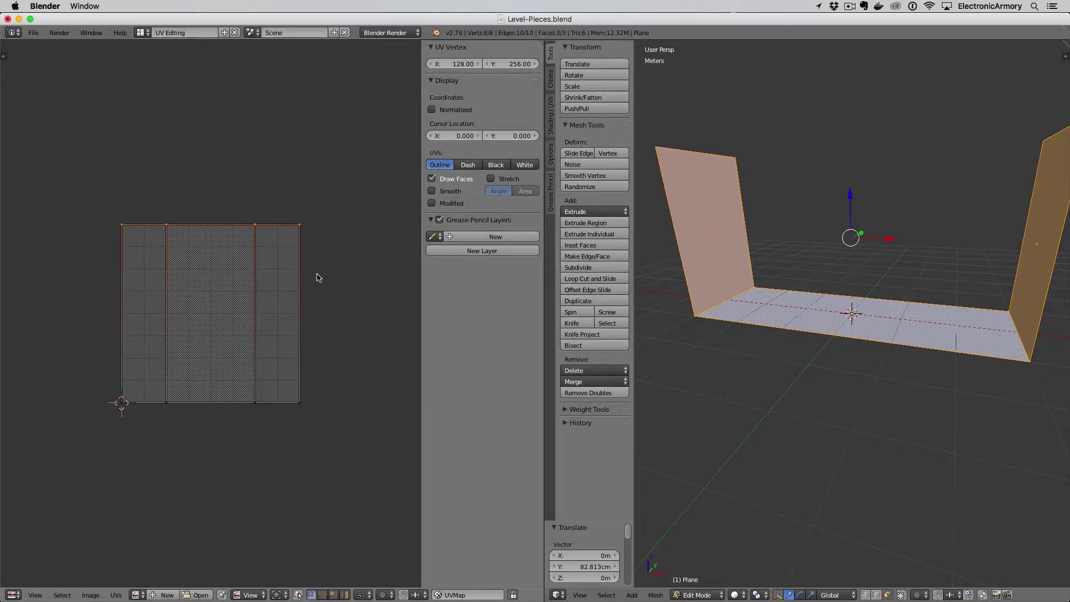
key("super+s")
left_click(317, 276)
- Export the hallway piece as FBX, overwriting Level-Straight.fbx in the _FBX folder
left_click(35, 33)
mouse_move(50, 245)
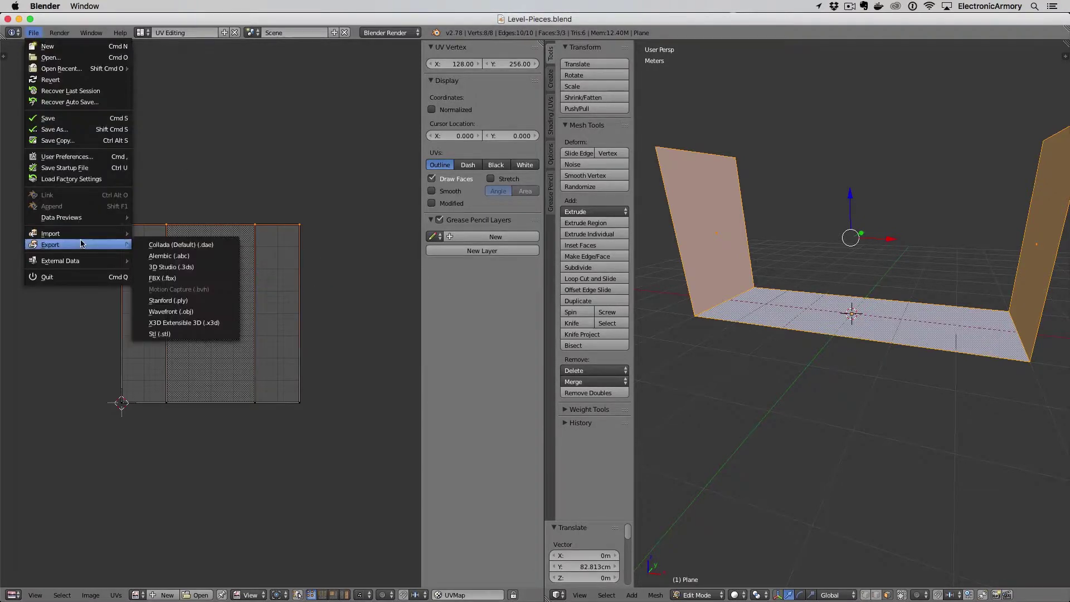
left_click(175, 279)
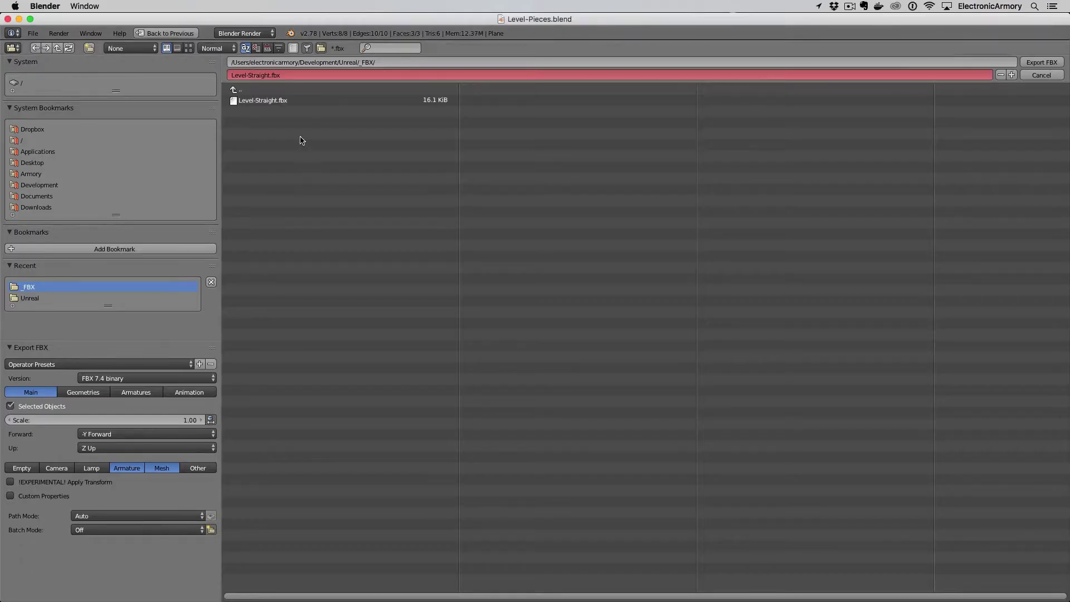
left_click(144, 376)
left_click(1040, 63)
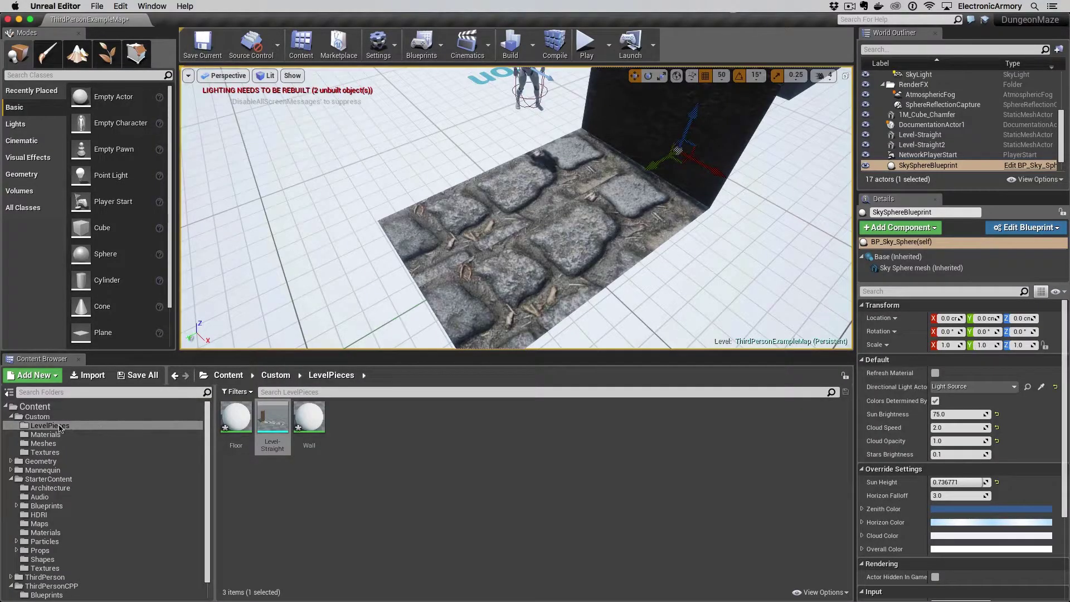
- Import Level-Straight.fbx into LevelPieces over the existing asset and select the mesh
left_click(59, 427)
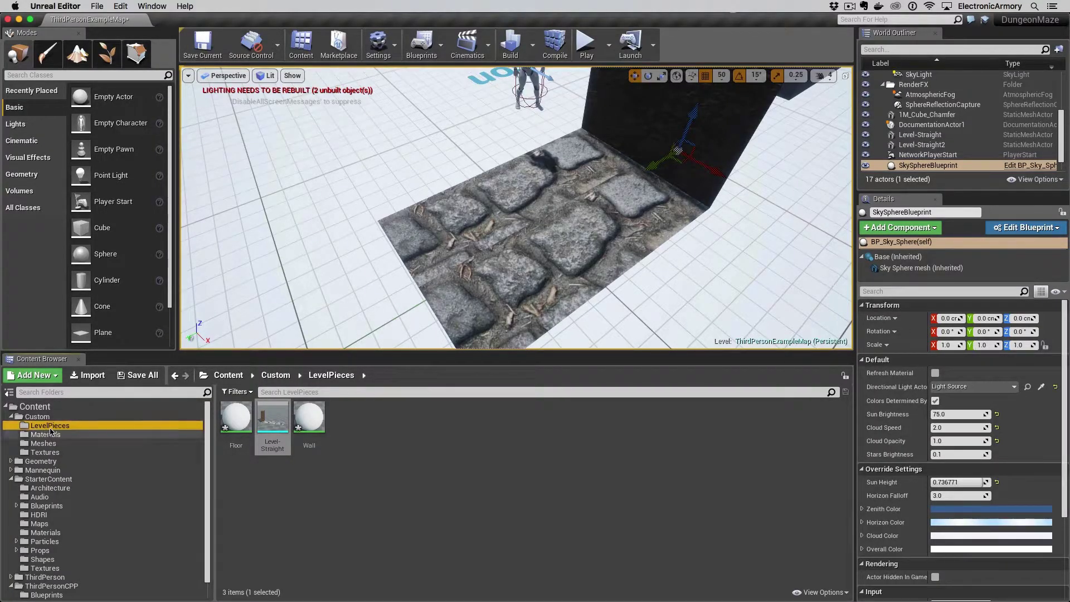
left_click(92, 376)
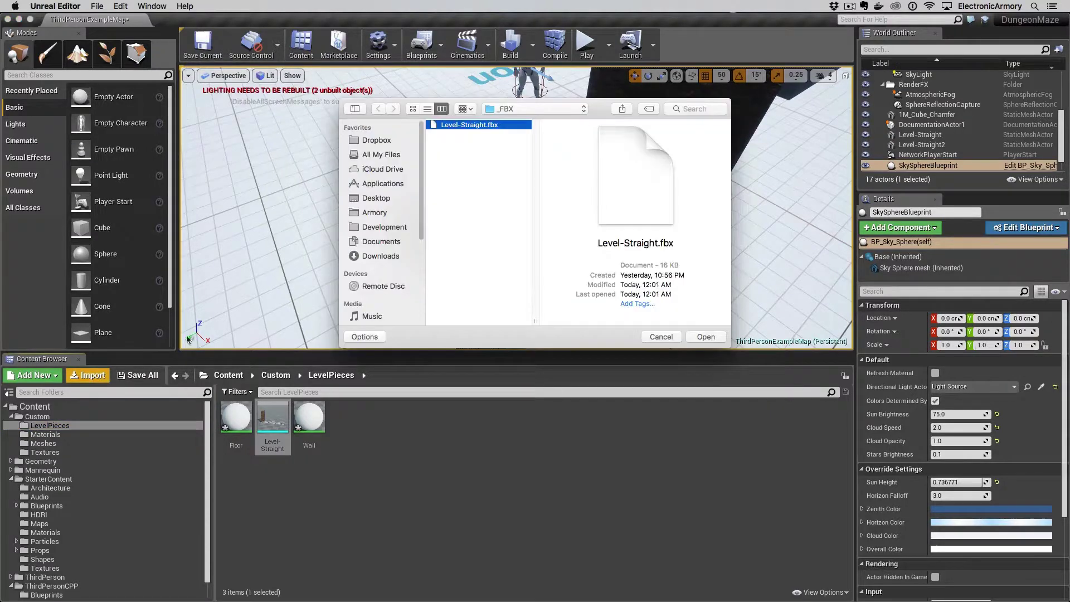
left_click(706, 337)
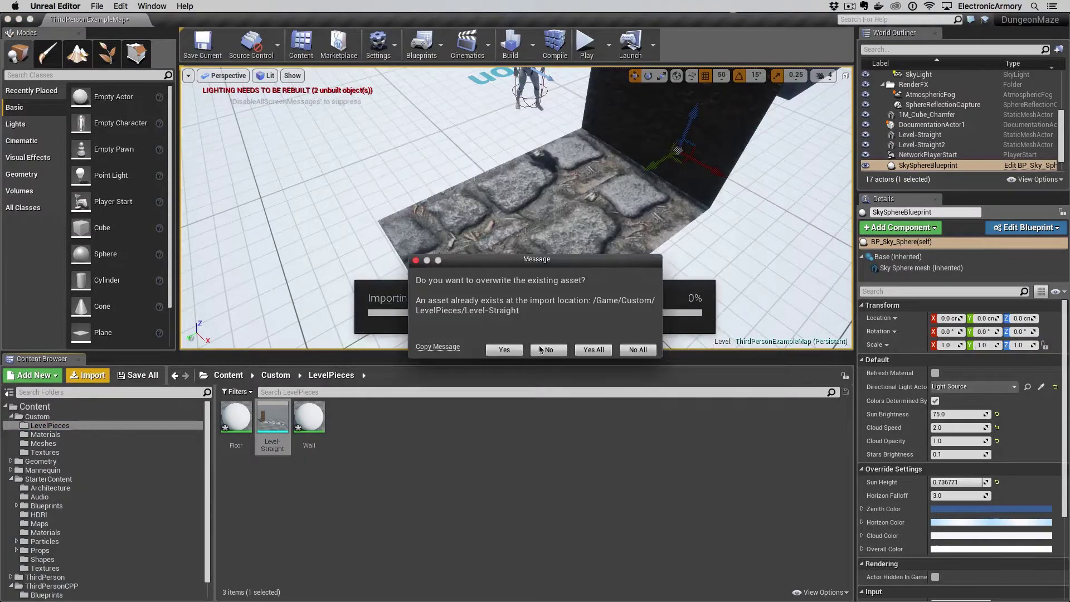
left_click(511, 351)
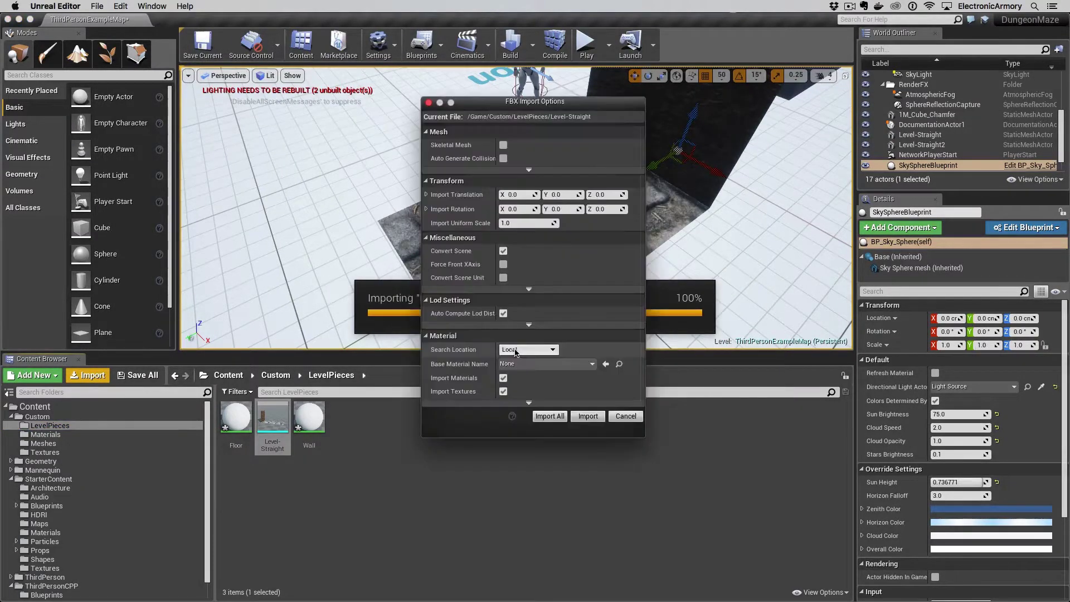
left_click(556, 418)
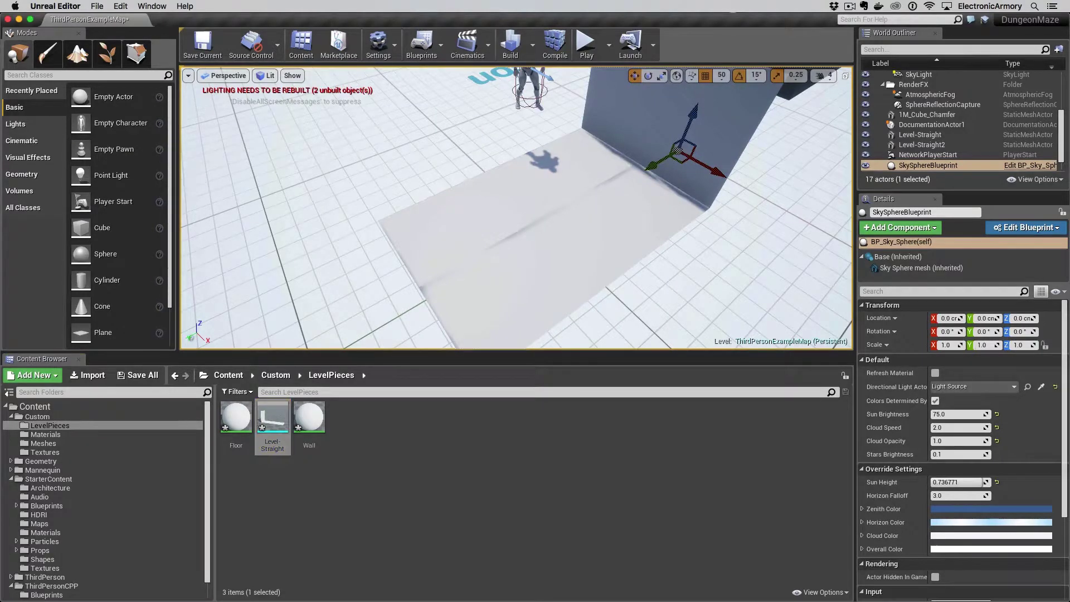
right_click_drag(577, 202, 422, 74)
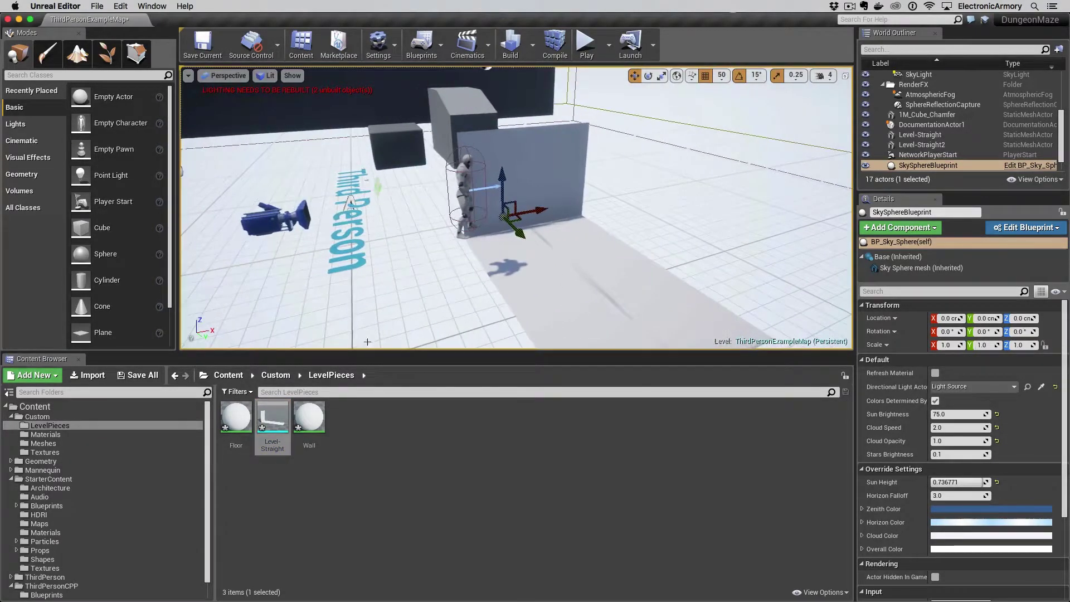
left_click(275, 418)
- Give Level-Straight M_Wood_Oak walls and an M_CobbleStone_Rough floor, then inspect the stretching
double_click(274, 418)
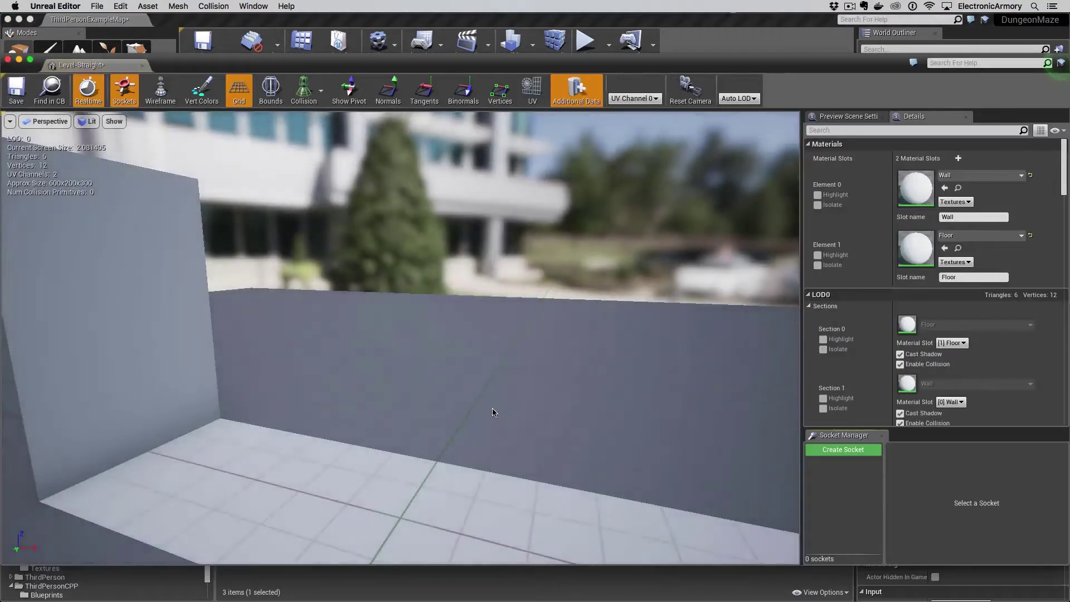
left_click(1004, 175)
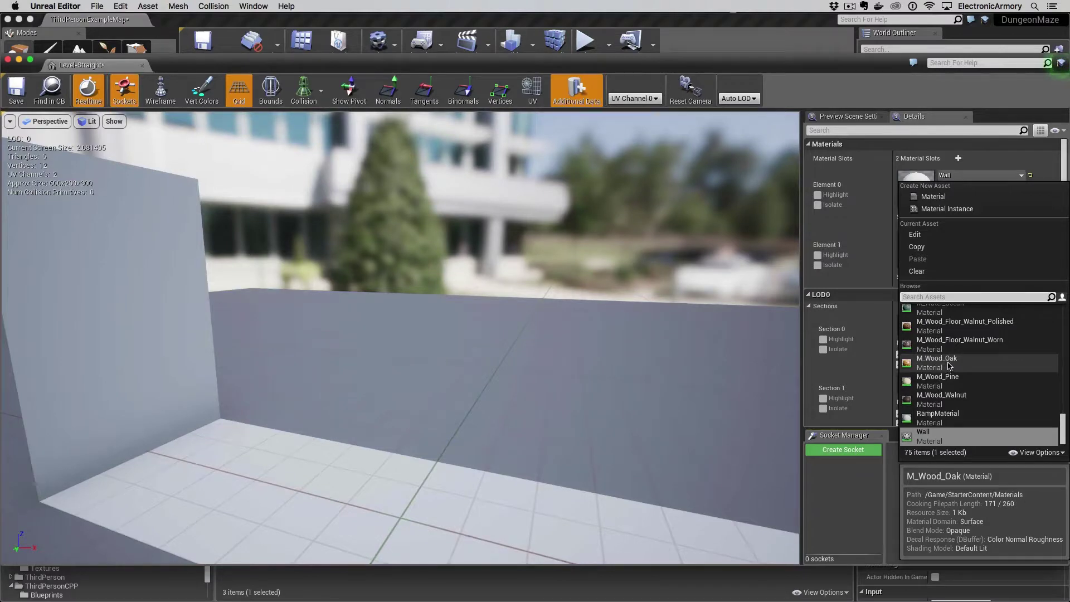
left_click(937, 360)
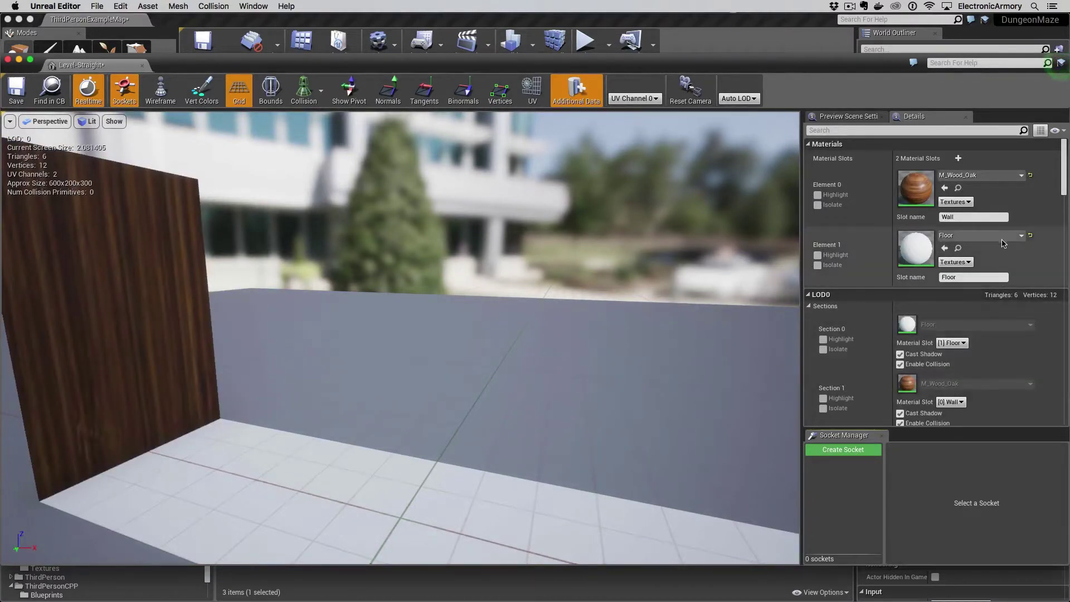
left_click(999, 235)
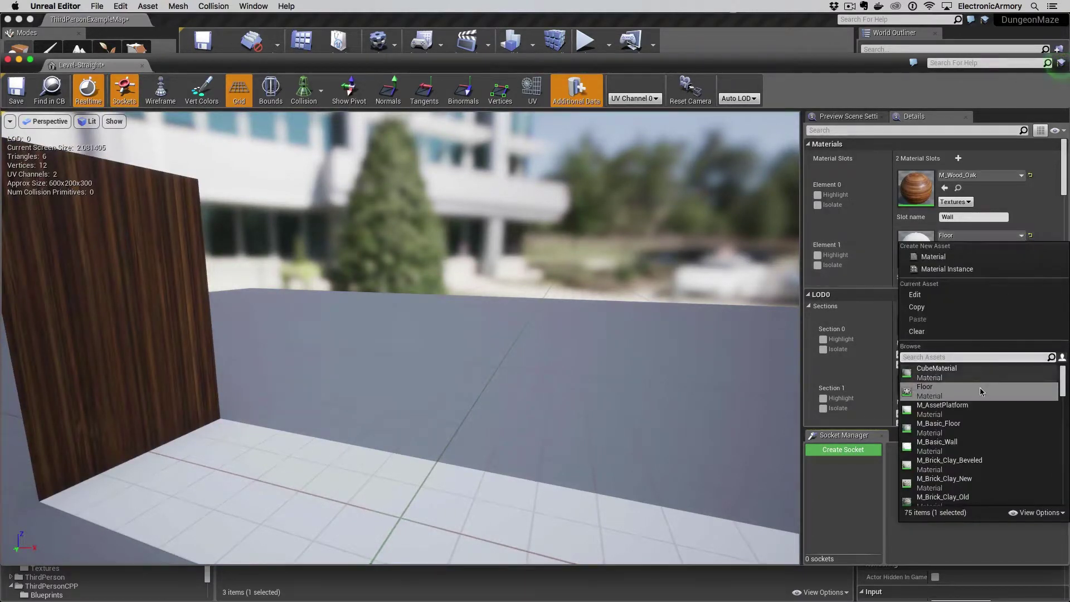
type("cobble")
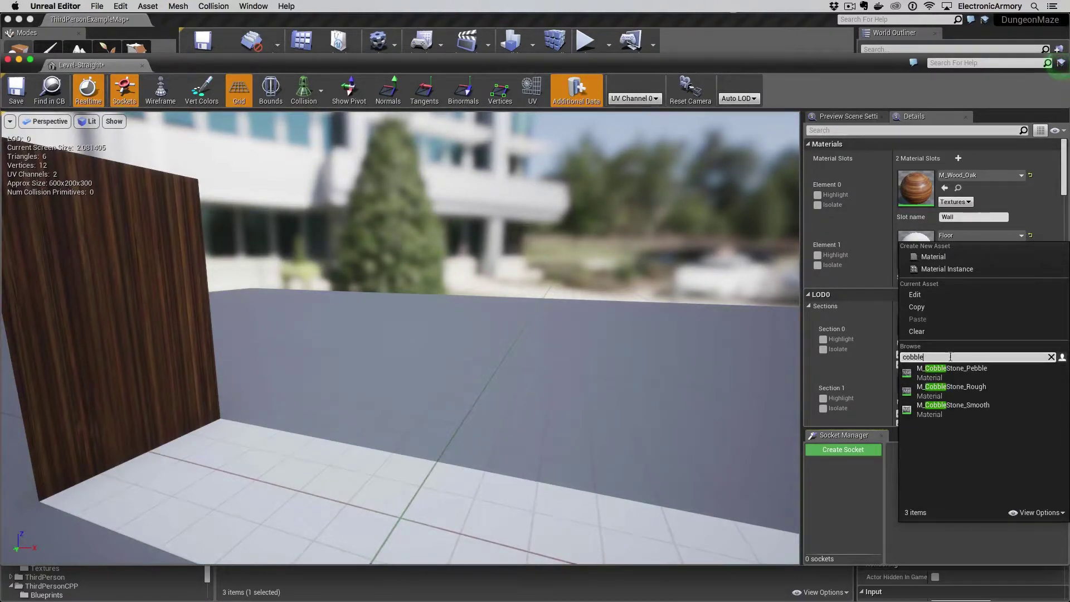
left_click(969, 393)
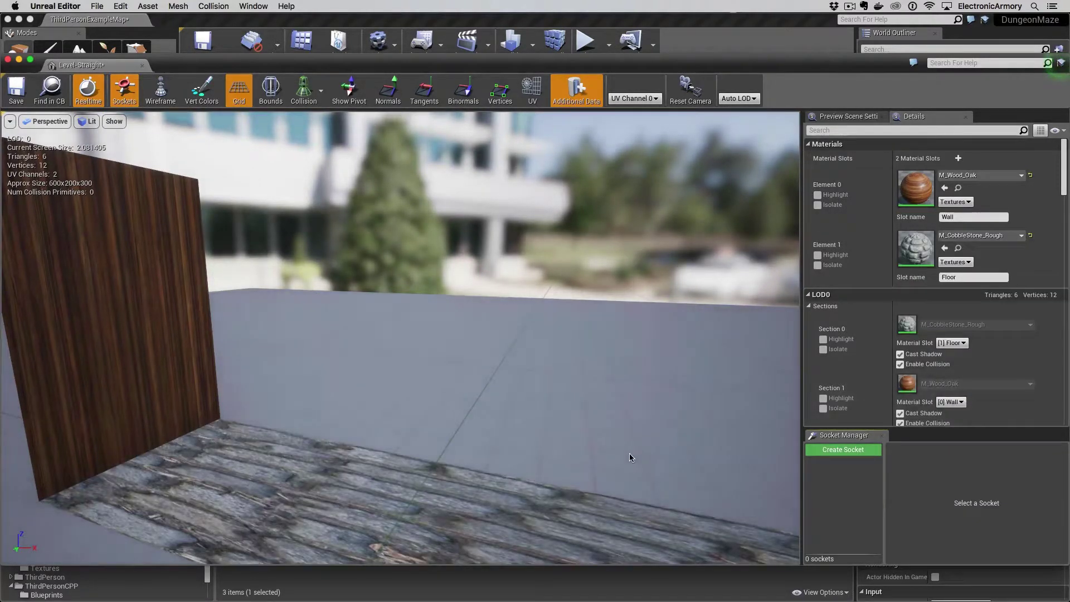
mouse_move(627, 453)
left_mouse_down()
mouse_move(585, 418)
mouse_move(477, 475)
left_mouse_up()
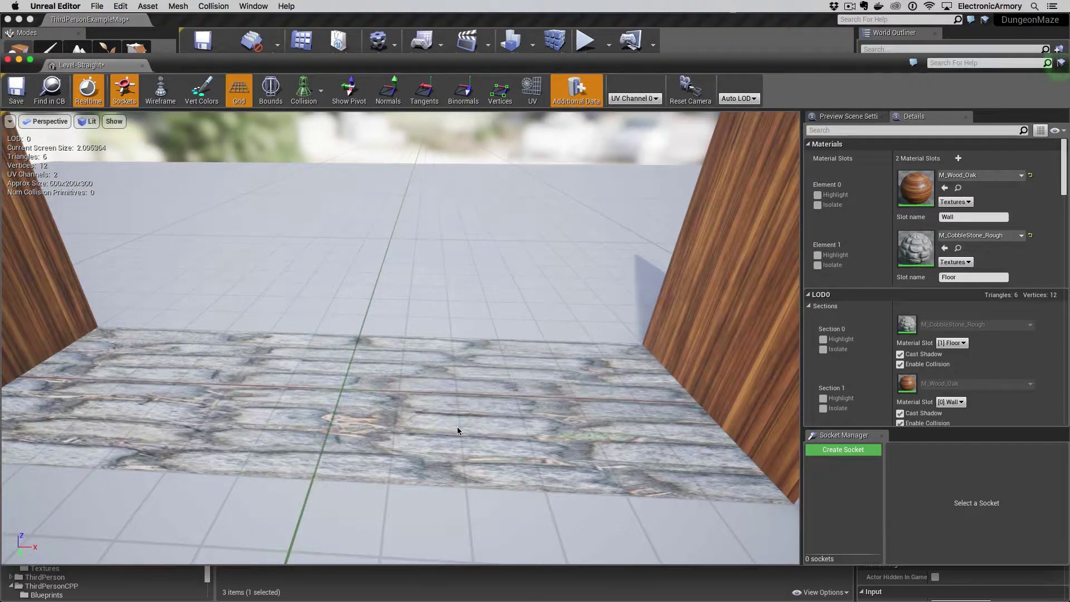
mouse_move(458, 426)
left_mouse_down()
mouse_move(457, 485)
mouse_move(502, 468)
mouse_move(394, 338)
left_mouse_up()
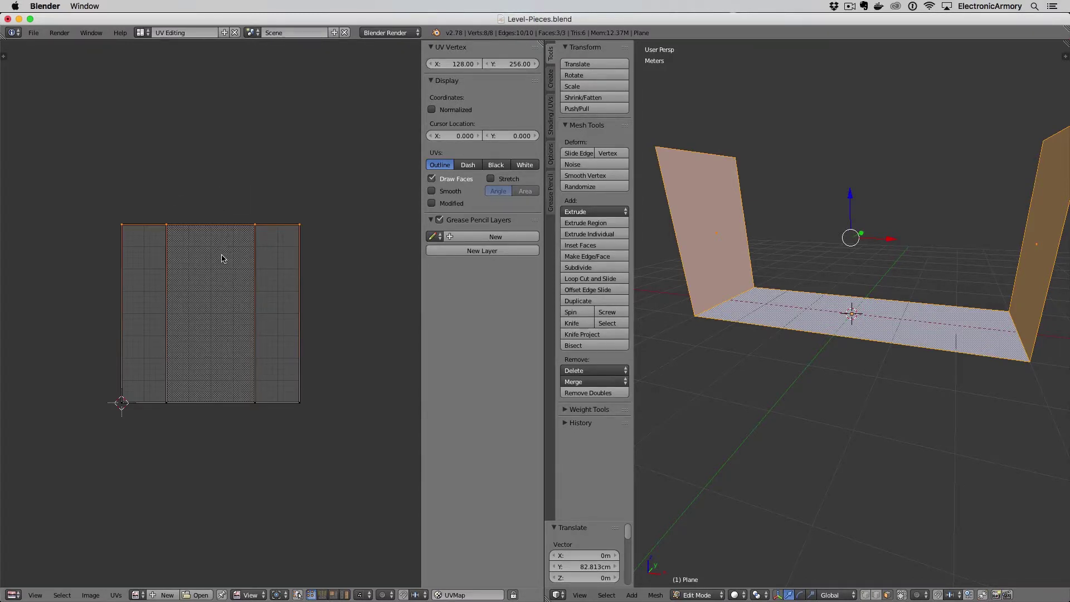
scroll(221, 257, "up", 2)
- Reselect the wall face UVs and scale them by 3 along X
key("a")
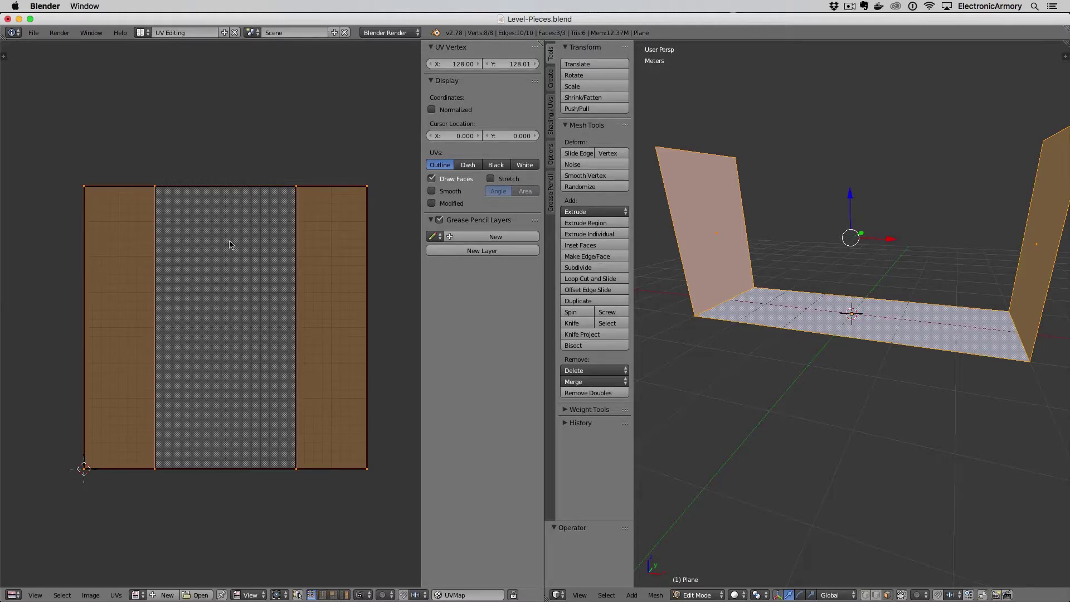
key("a")
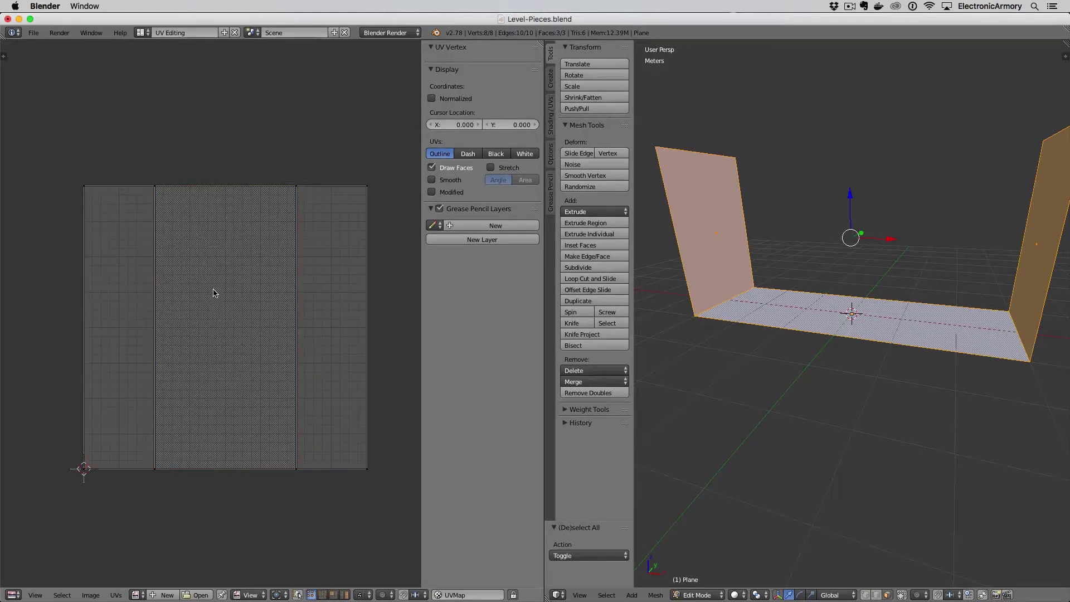
key("a")
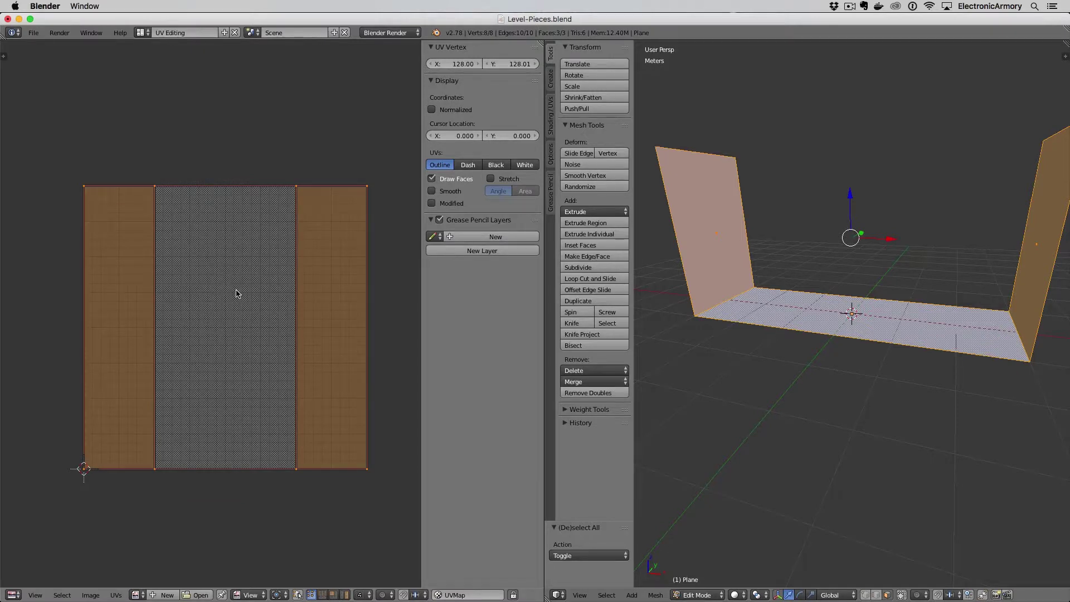
key("s")
key("x")
key("3")
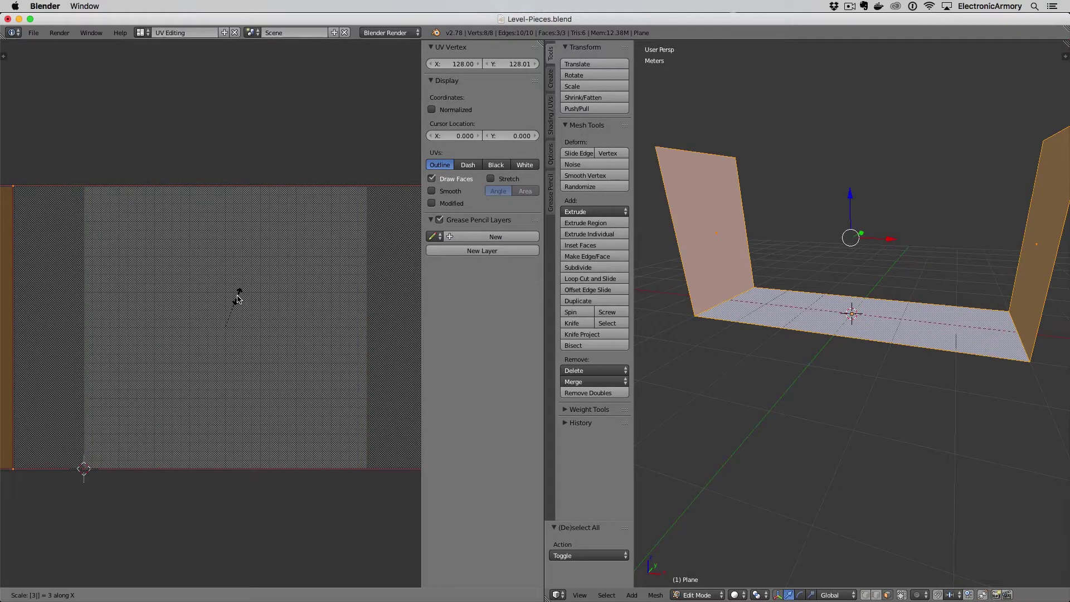
key("Return")
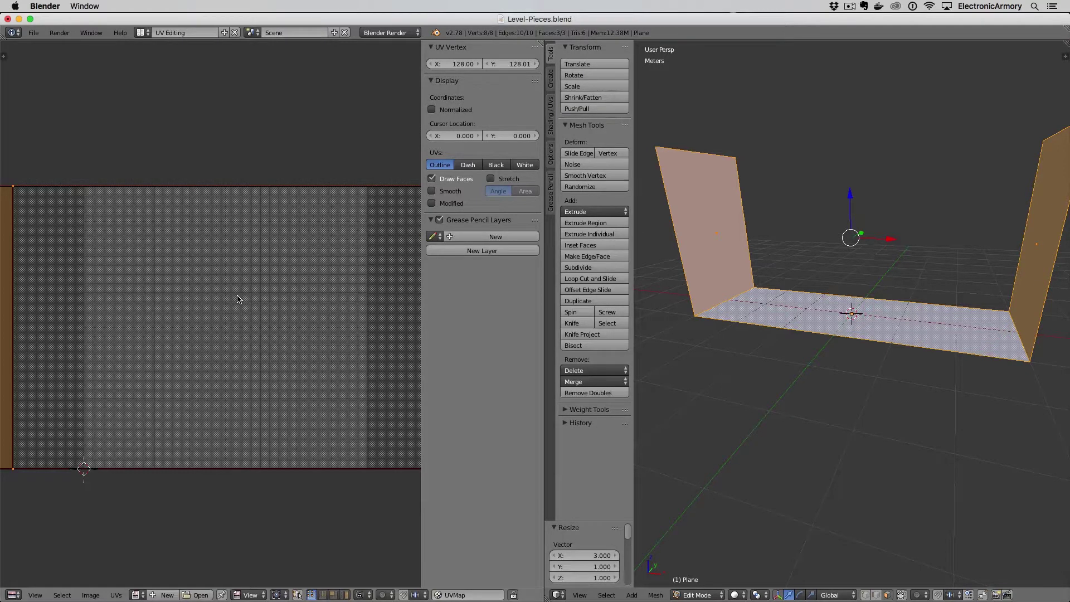
scroll(236, 297, "down", 3)
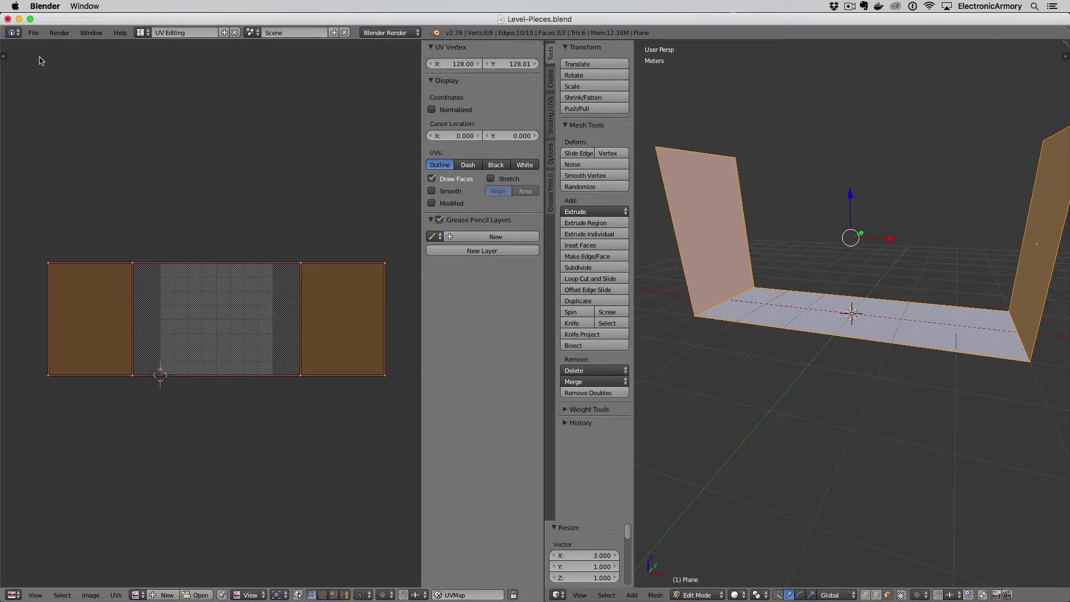
- Re-export the widened hallway piece over Level-Straight.fbx and return to Unreal Editor
left_click(34, 33)
mouse_move(50, 244)
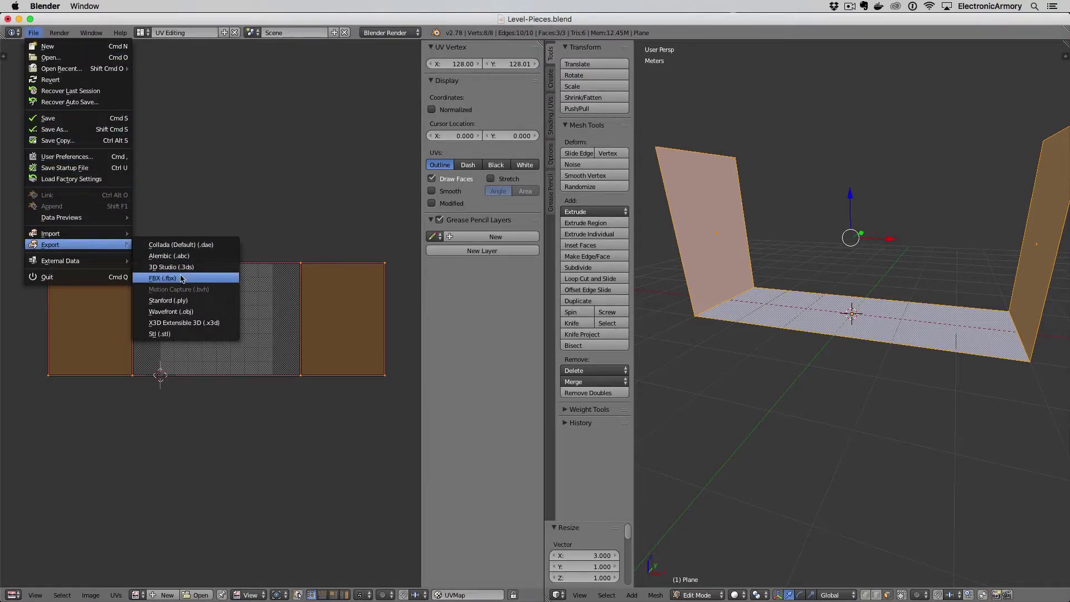
left_click(181, 278)
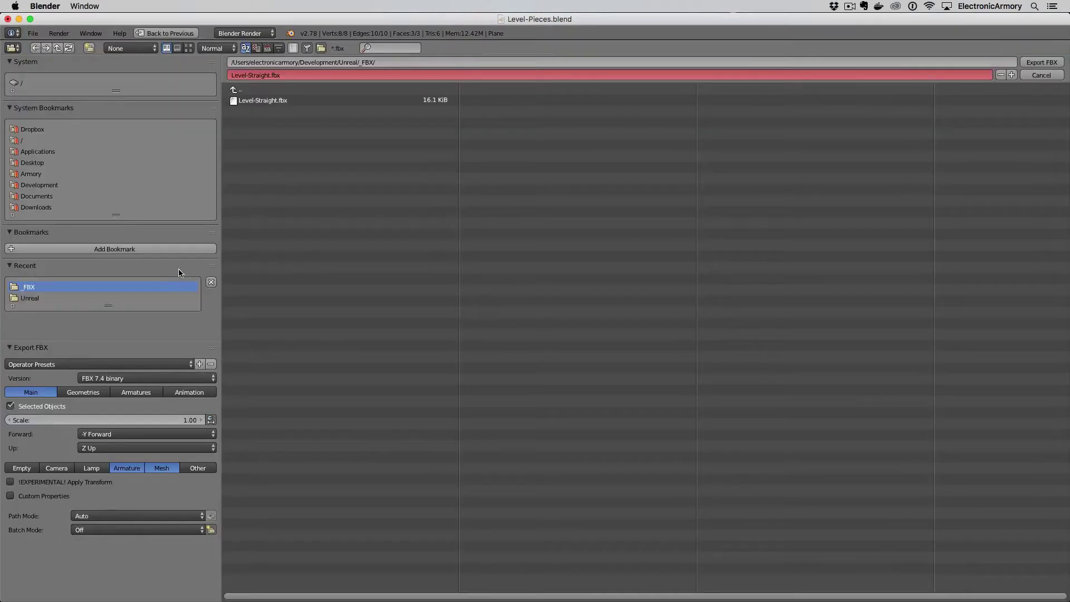
left_click(140, 364)
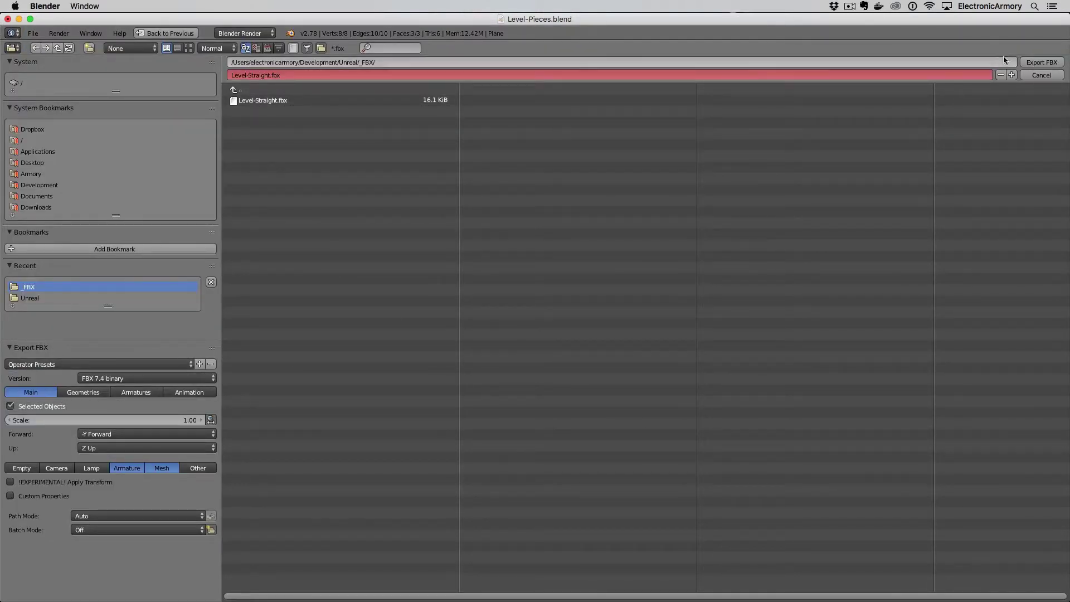
left_click(1041, 62)
key("super+Tab")
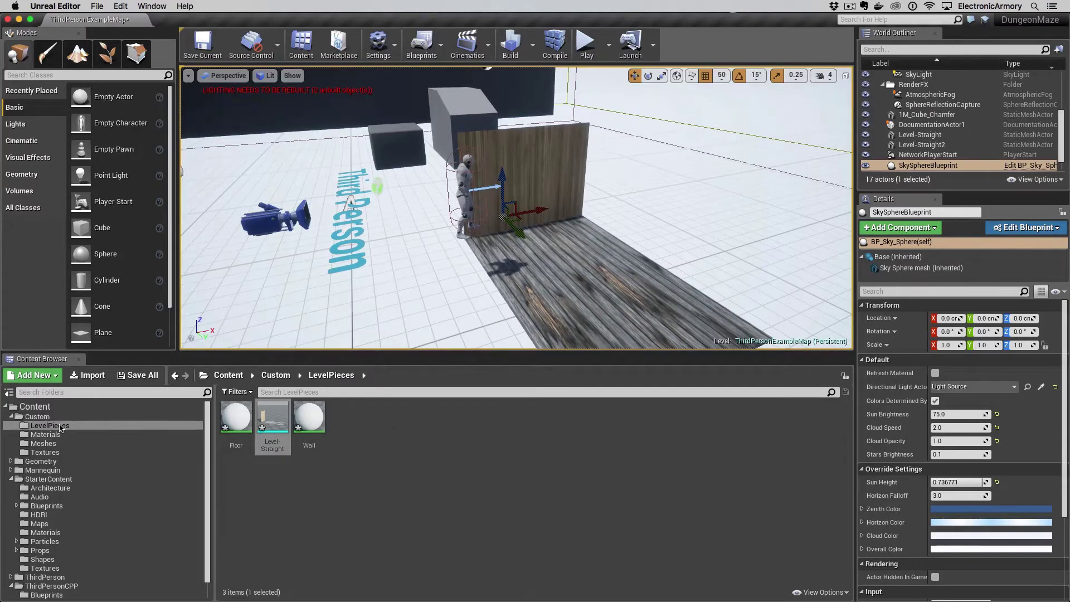
- Import Level-Straight.fbx again, confirm overwriting the asset, and accept the import options
left_click(87, 375)
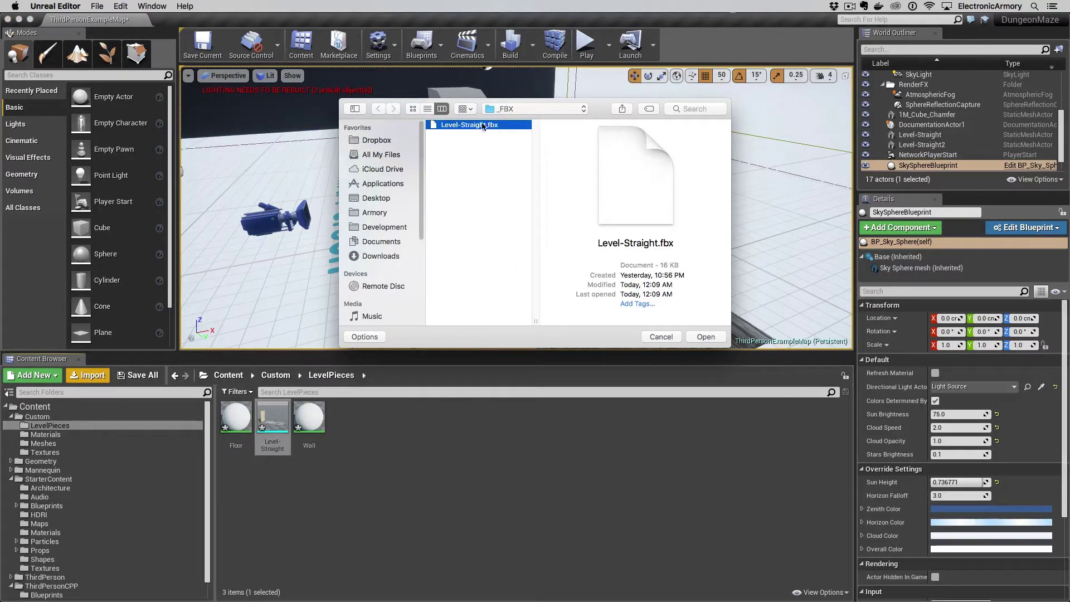
left_click(702, 336)
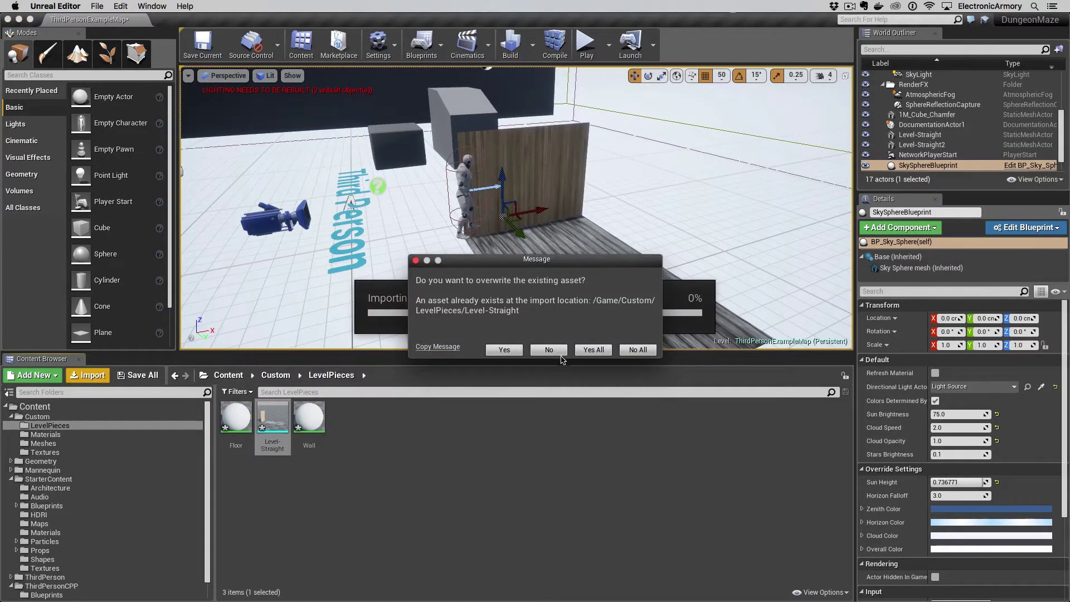
left_click(504, 350)
left_click(549, 417)
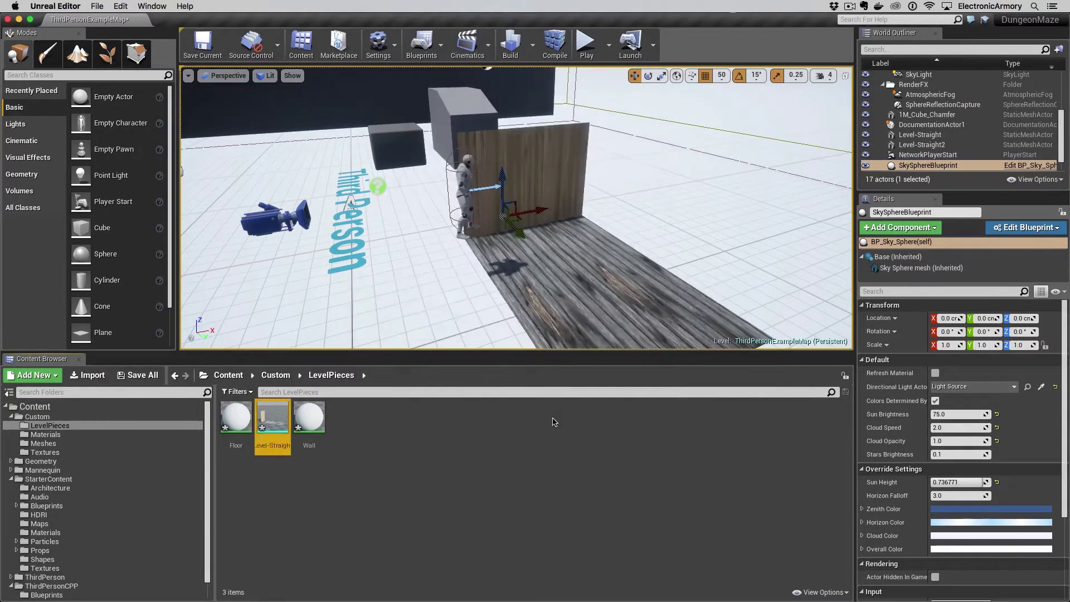
- Open Level-Straight and set its Floor slot to M_CobbleStone_Rough
double_click(276, 413)
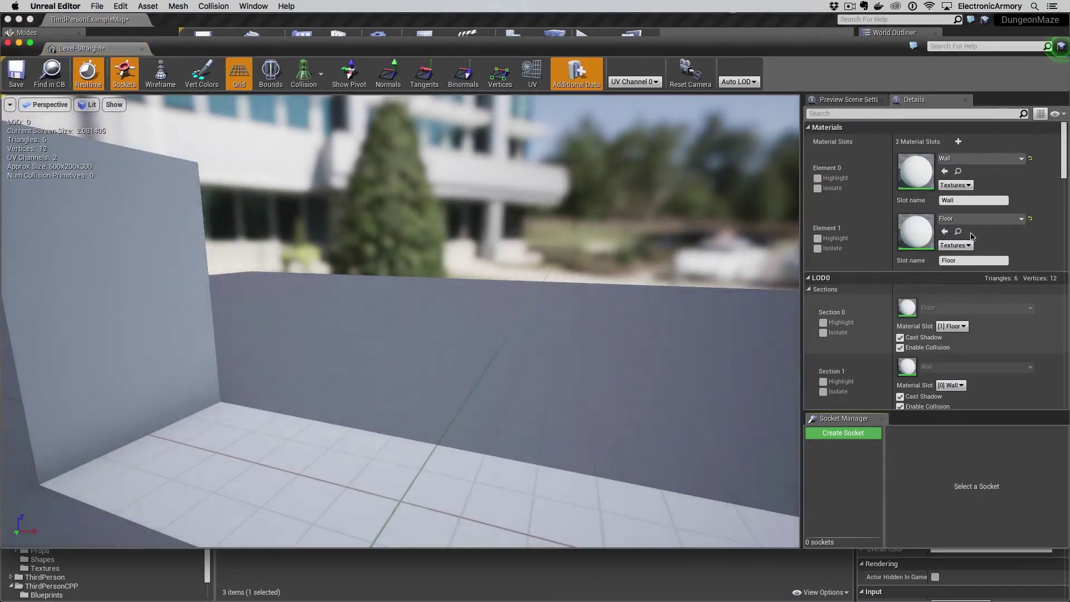
left_click(1022, 219)
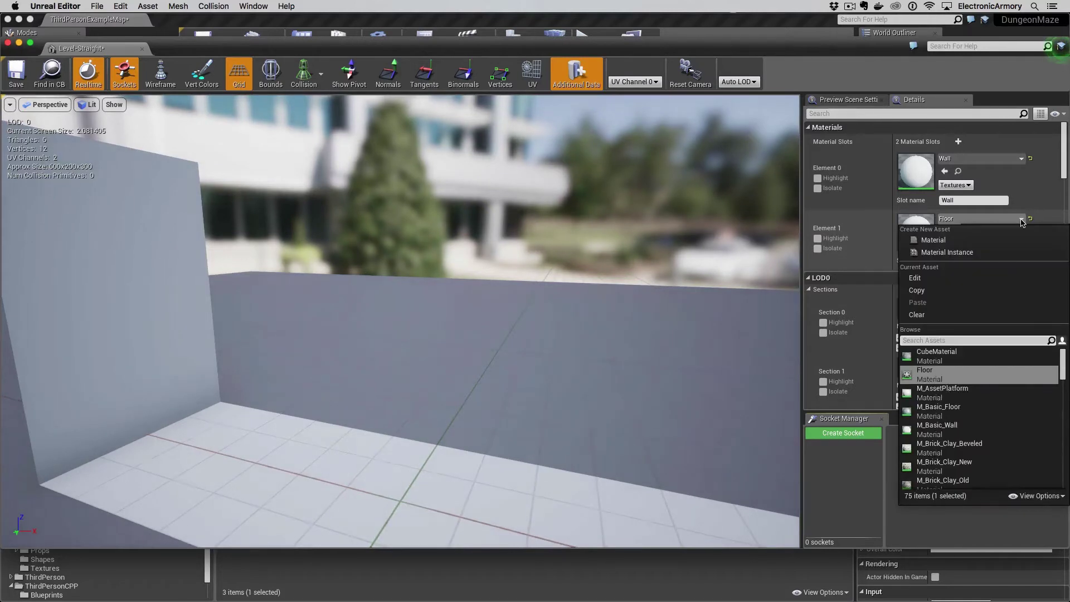
type("cobb")
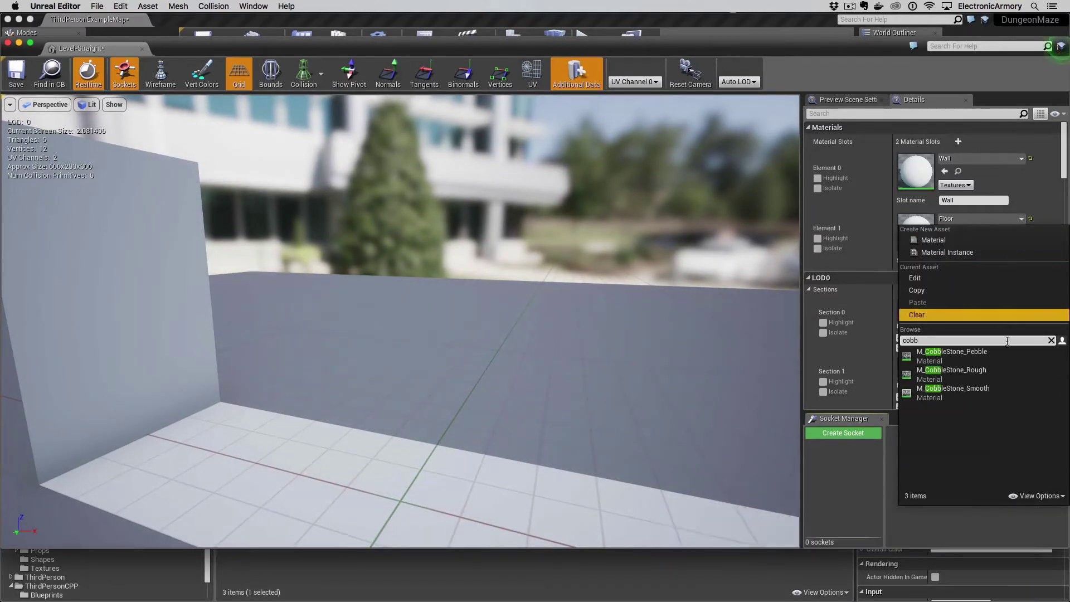
left_click(954, 373)
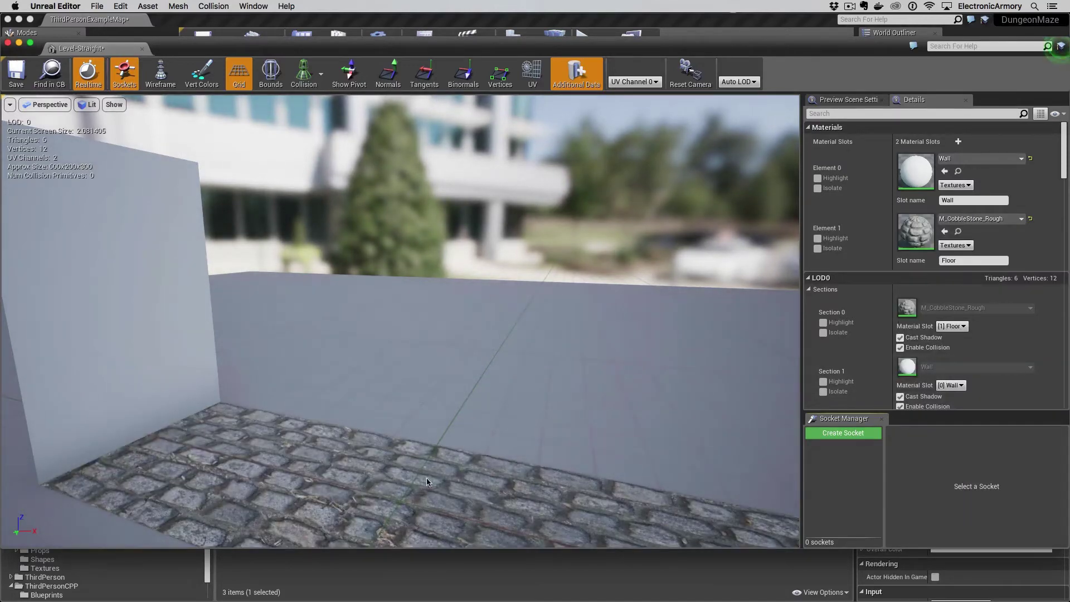
left_click_drag(352, 491, 203, 399)
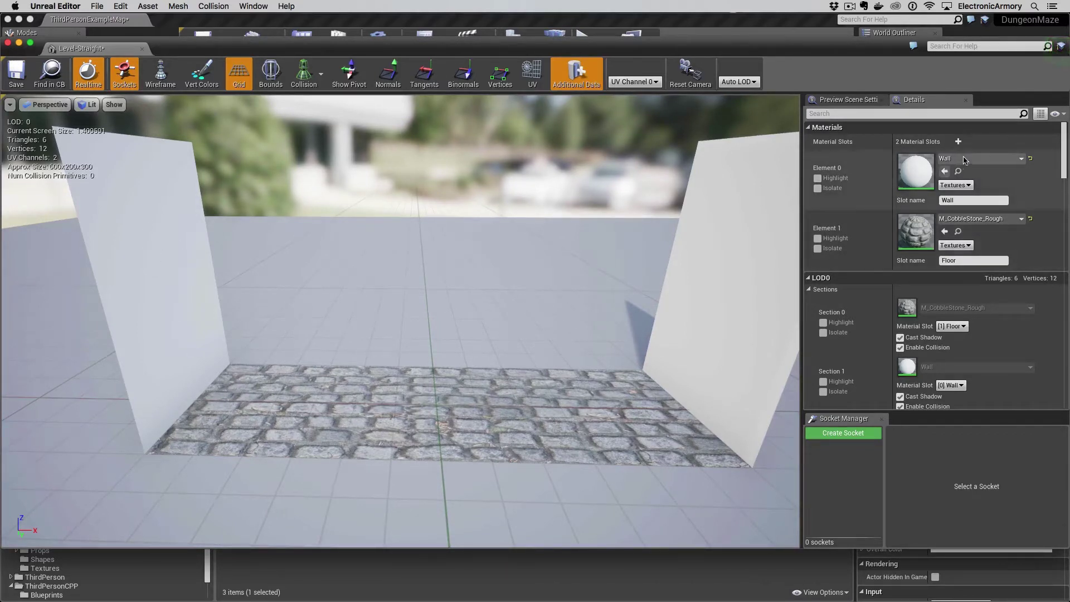
- Set the Wall slot to M_Metal_Rust and view both rusty walls with the floor
left_click(1021, 158)
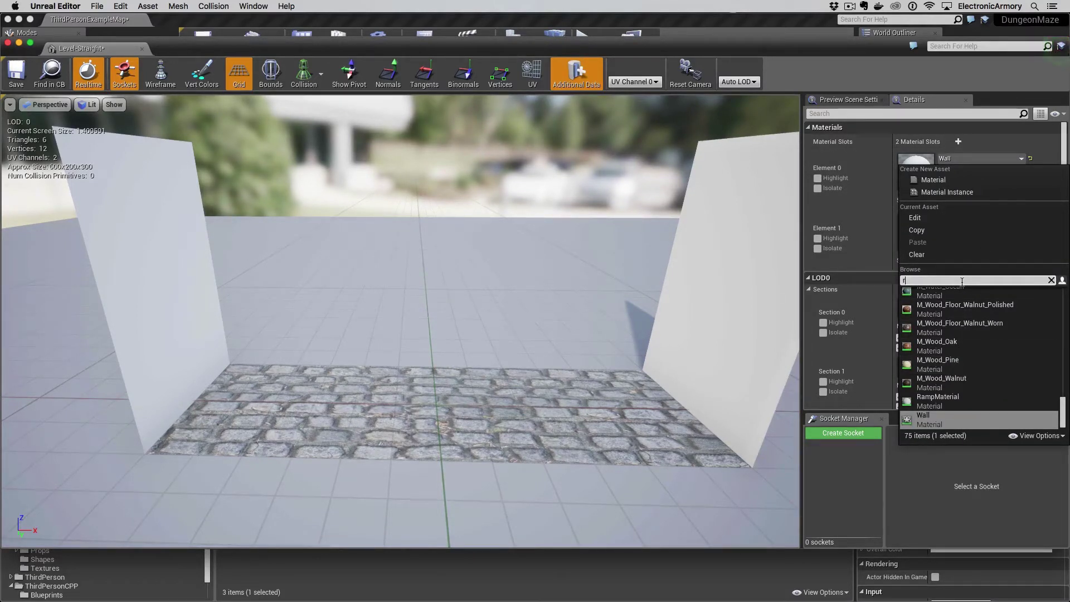
type("rust")
left_click(954, 299)
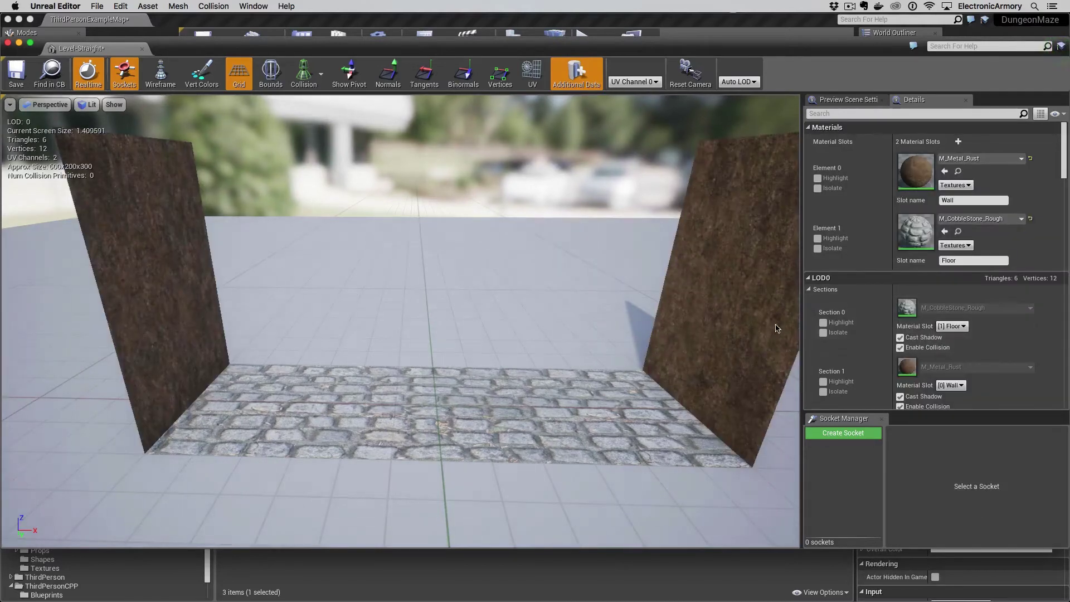
mouse_move(703, 308)
left_mouse_down()
mouse_move(661, 167)
mouse_move(719, 167)
mouse_move(769, 184)
left_mouse_up()
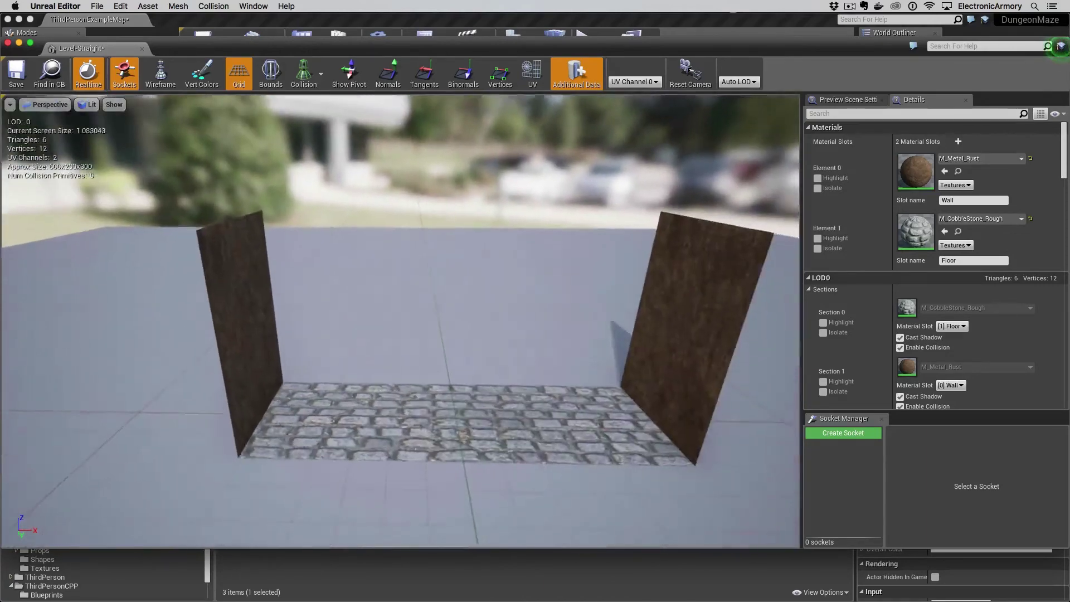
left_click_drag(770, 184, 645, 318)
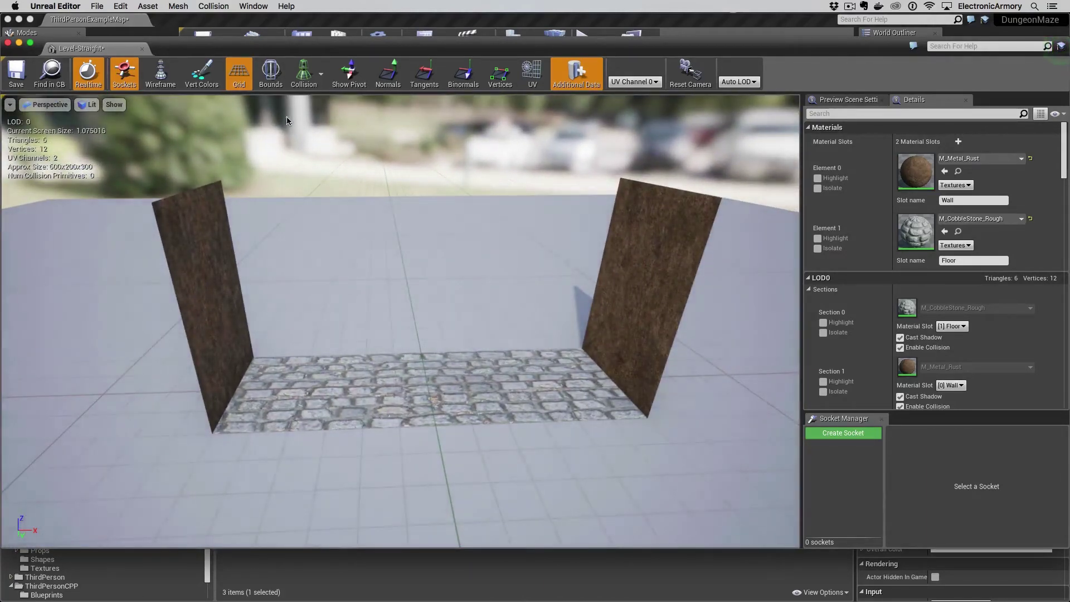
- Close the Static Mesh Editor and Alt-drag Level-Straight2 along X, extending the corridor to X 900
left_click(142, 49)
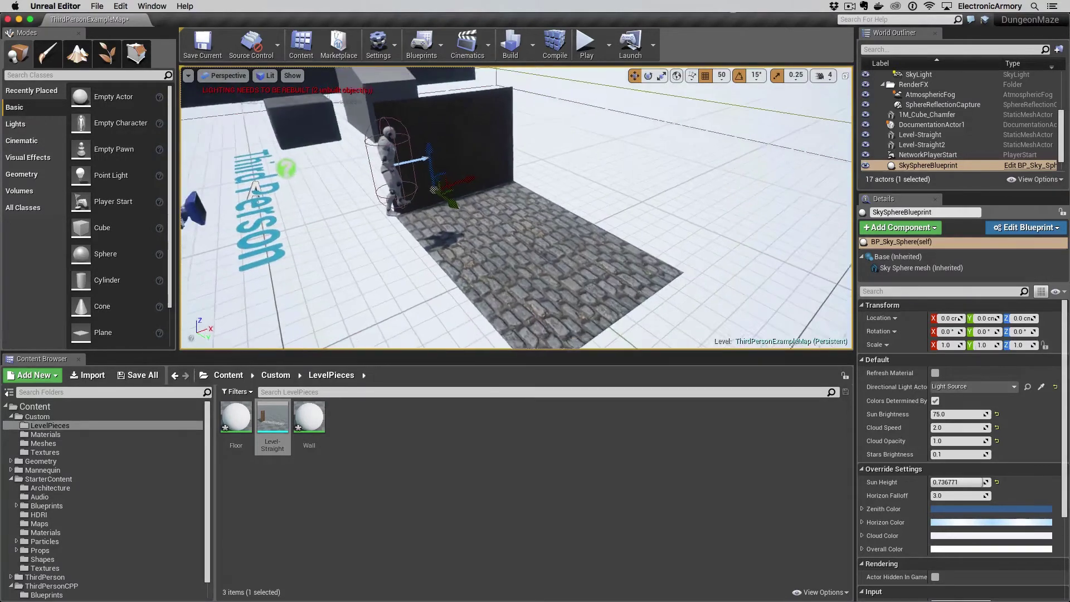
mouse_move(518, 209)
left_mouse_down()
mouse_move(502, 251)
mouse_move(588, 249)
left_mouse_up()
left_click(588, 249)
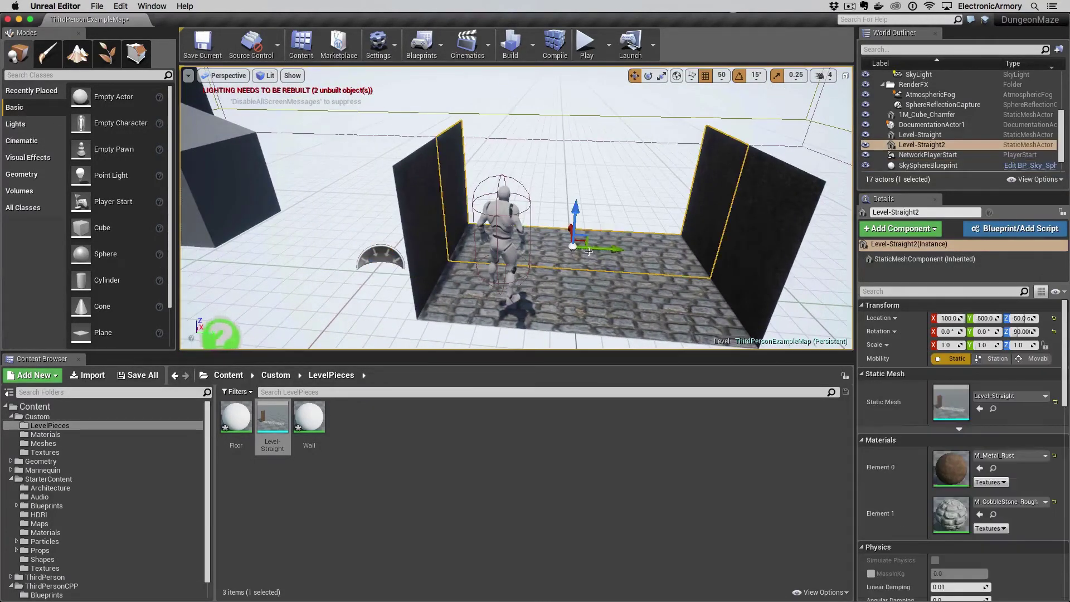
mouse_move(588, 249)
left_mouse_down("alt")
mouse_move(568, 202)
mouse_move(502, 210)
mouse_move(558, 239)
mouse_move(644, 167)
left_mouse_up("alt")
scroll(562, 257, "up", 2)
right_click_drag(562, 256, 499, 206)
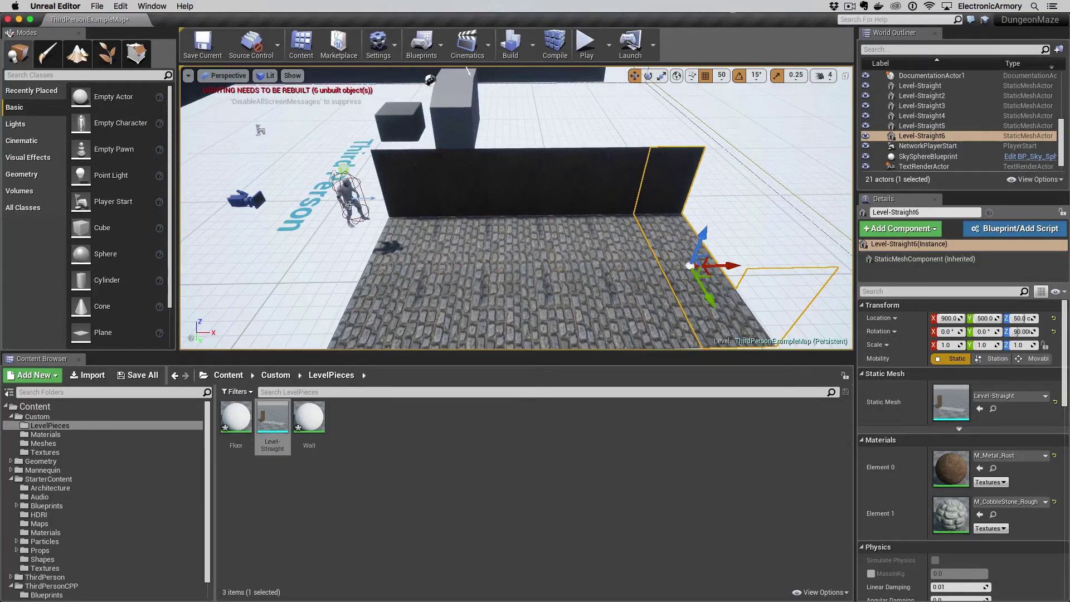
right_click_drag(383, 209, 351, 201)
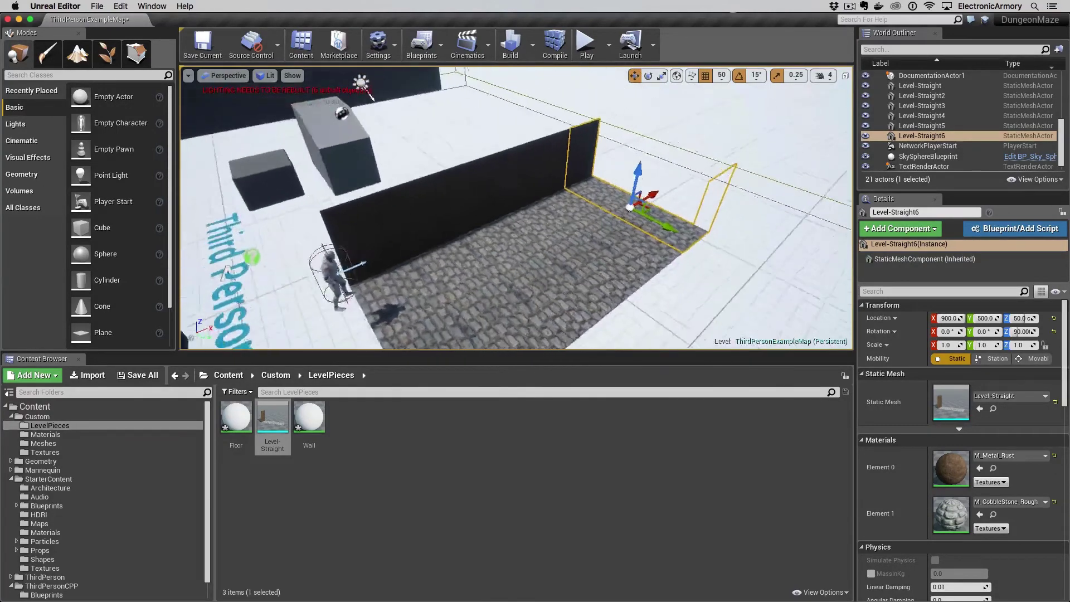
right_click_drag(445, 279, 435, 267)
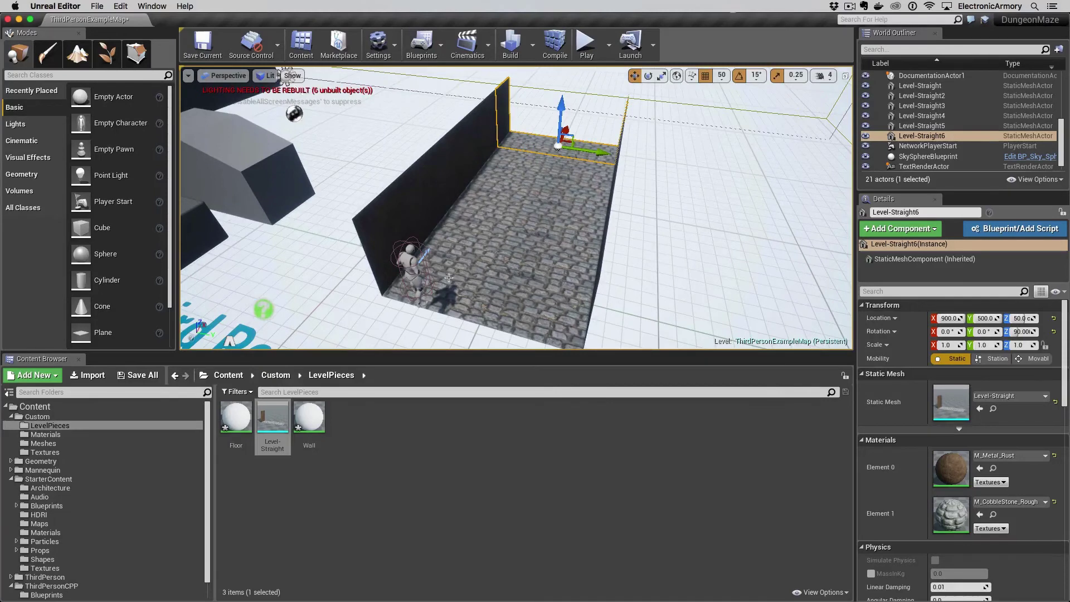